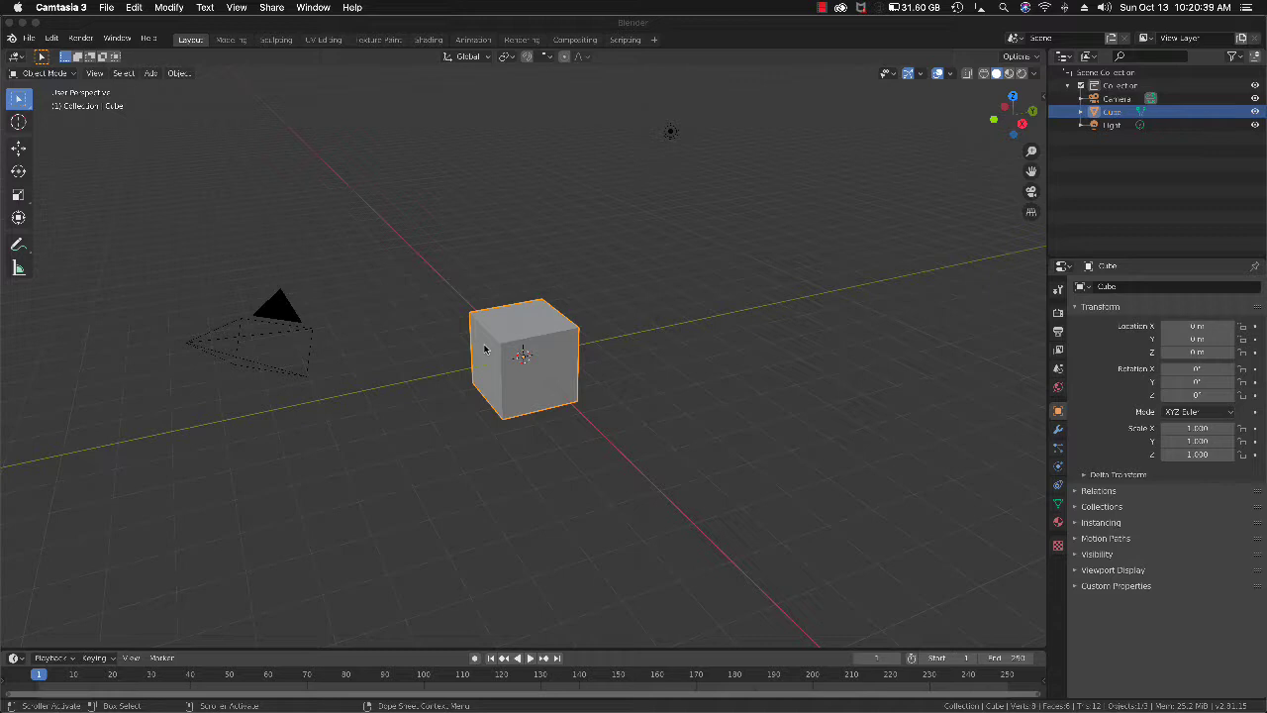
# - Delete the default cube from the scene
pyautogui.click(484, 349)
pyautogui.press('x')
pyautogui.click(484, 346)
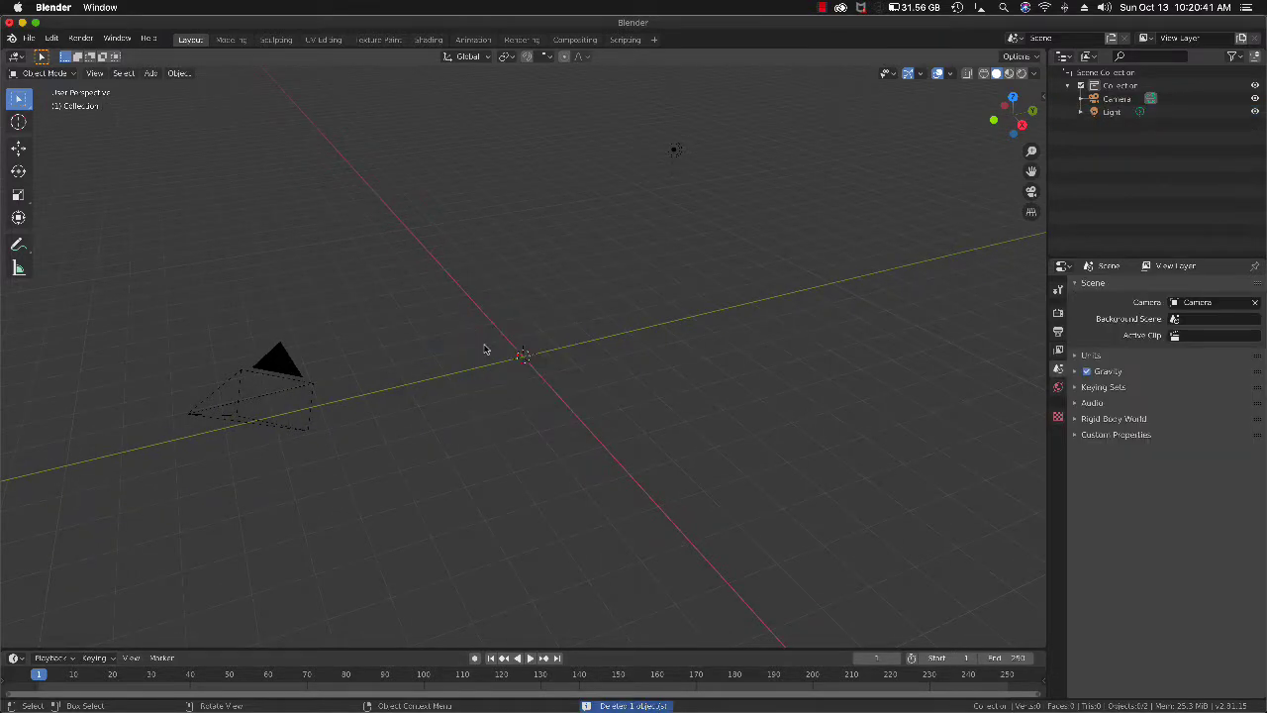
pyautogui.moveTo(284, 240); pyautogui.dragTo(217, 113, button='middle')
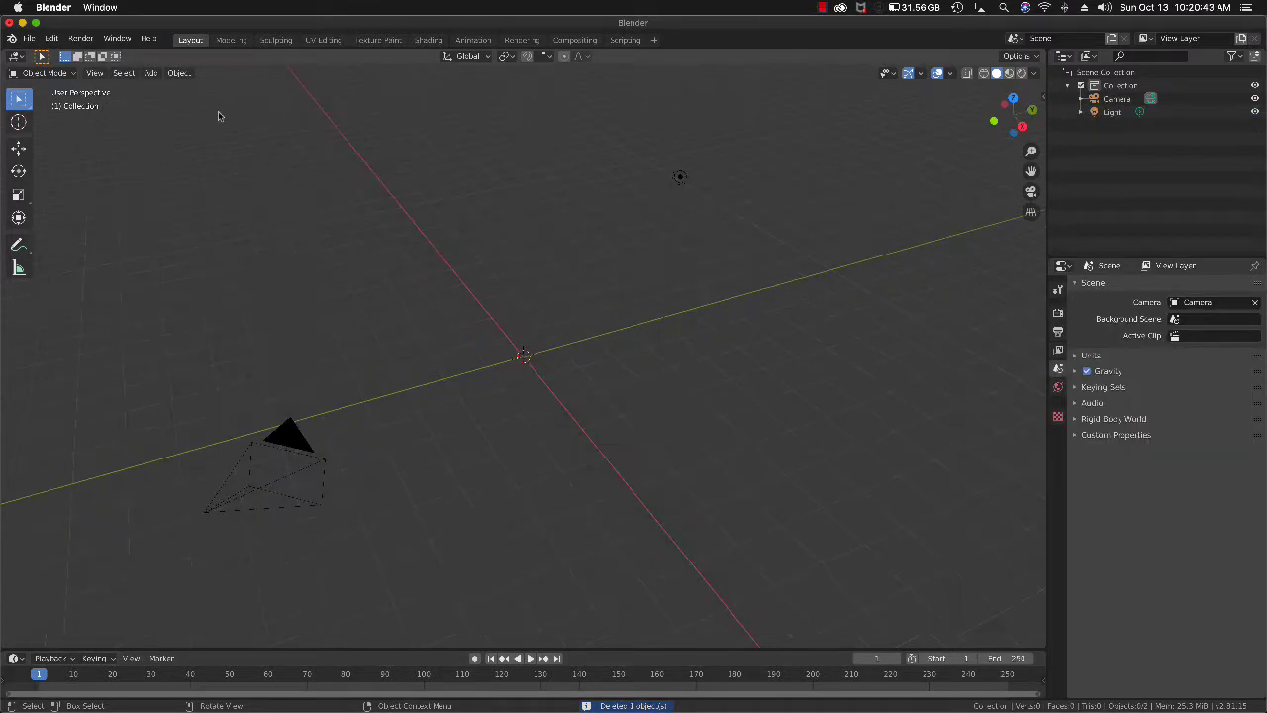
# - Add a single-bone armature at the origin, scale it to 1.896, and view it from the right
pyautogui.click(150, 73)
pyautogui.moveTo(184, 173)
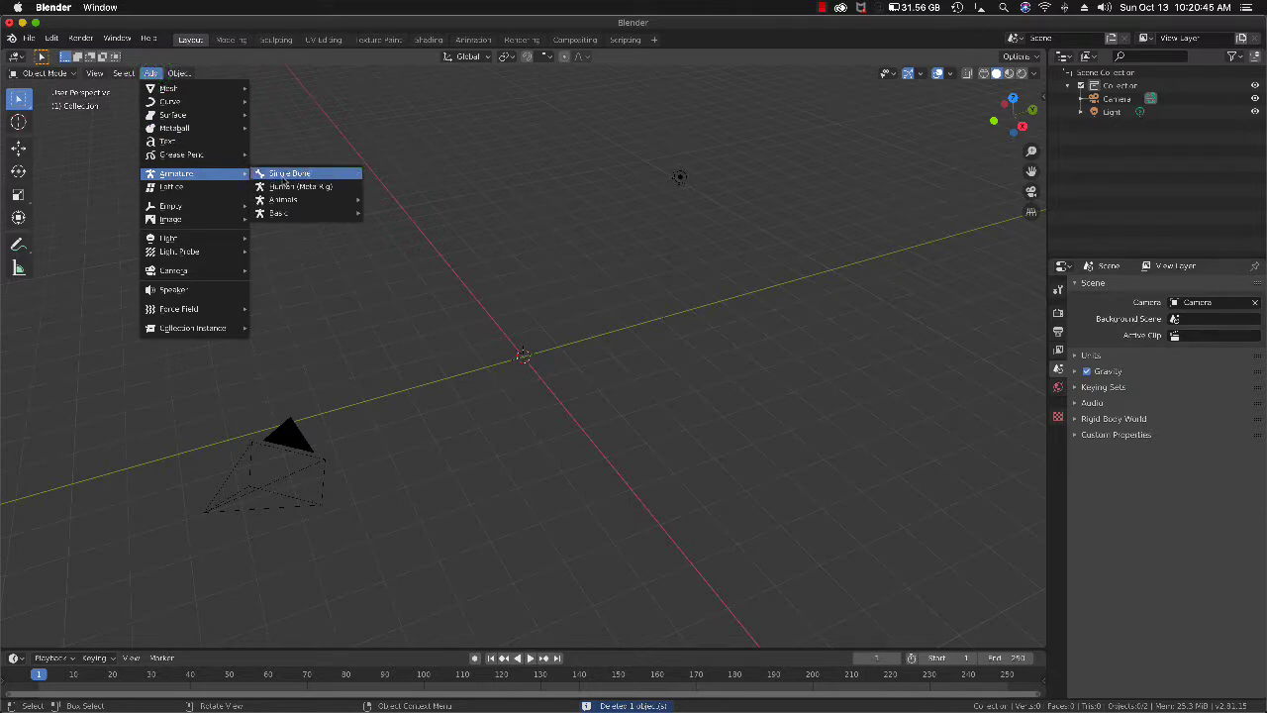
pyautogui.click(282, 175)
pyautogui.moveTo(472, 357); pyautogui.dragTo(483, 344, button='middle')
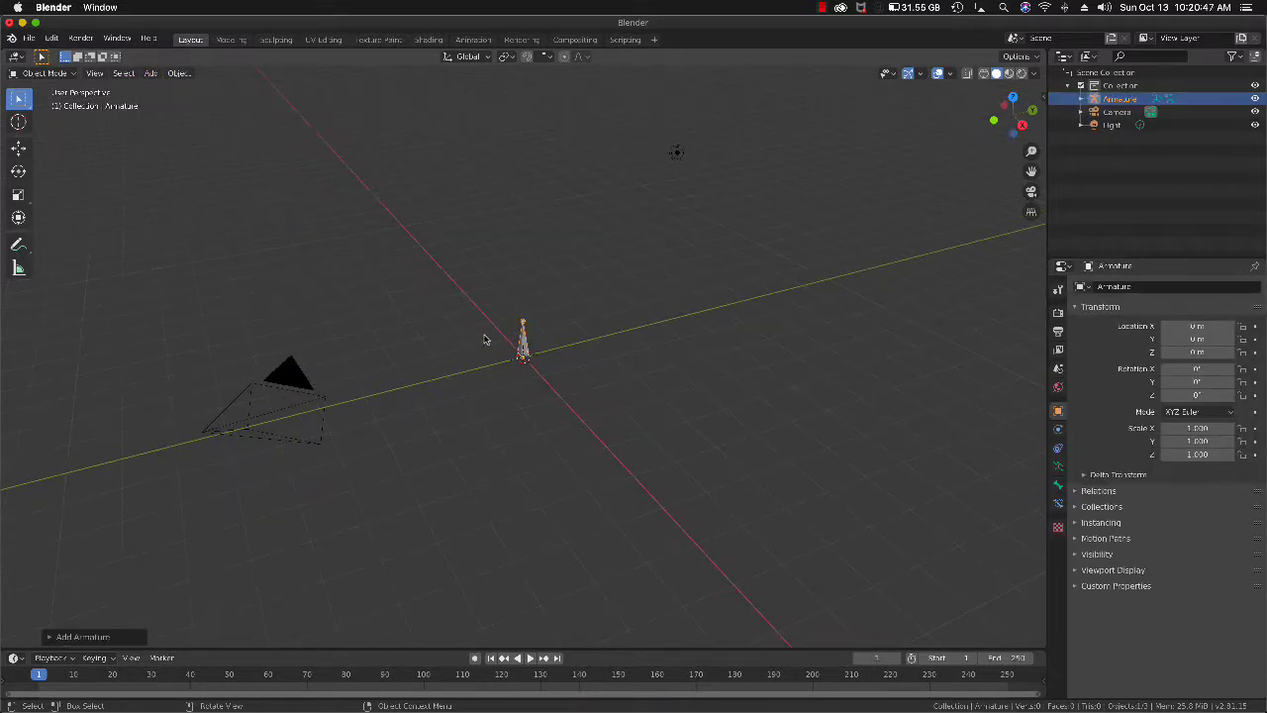
pyautogui.press('s')
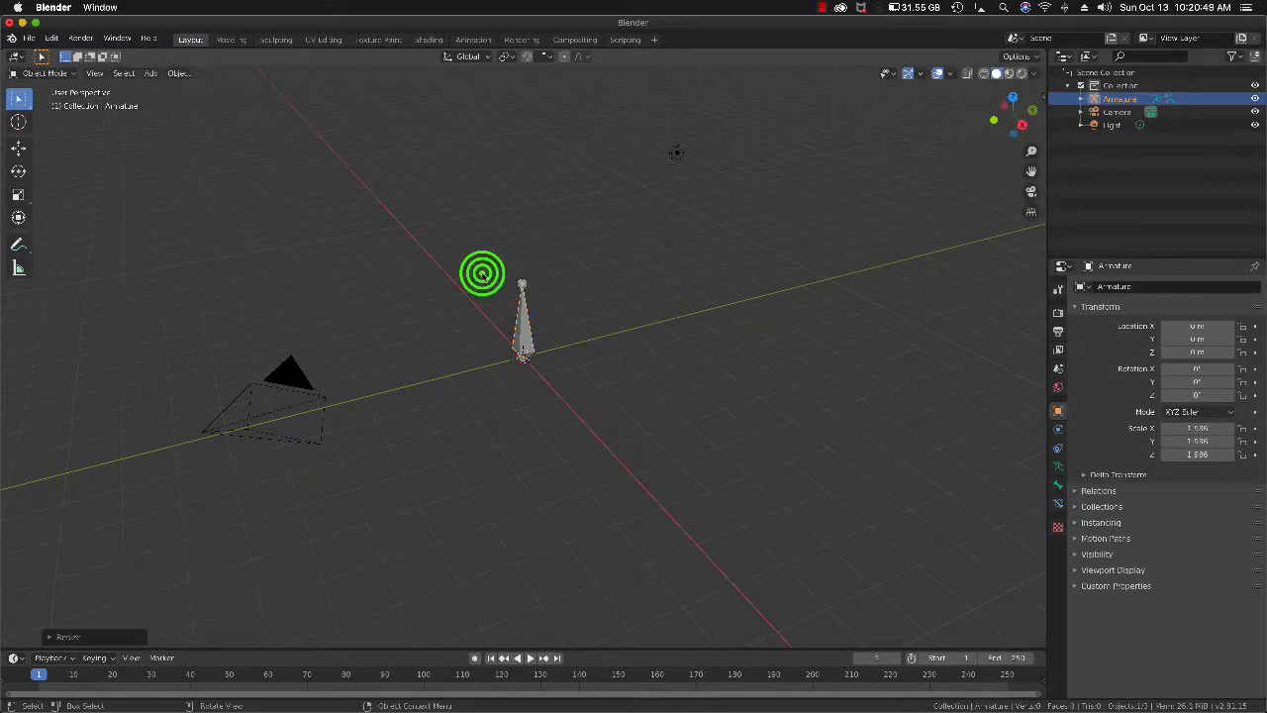
pyautogui.click(482, 278)
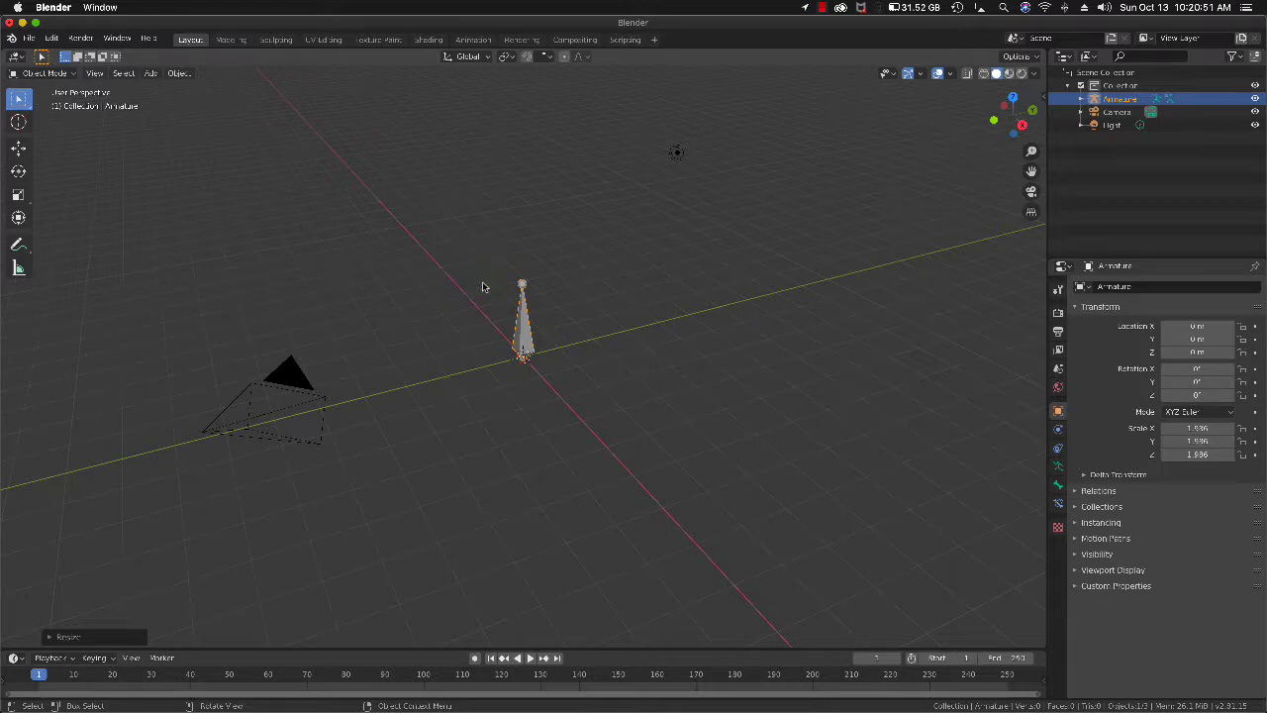
pyautogui.press('KP_3')
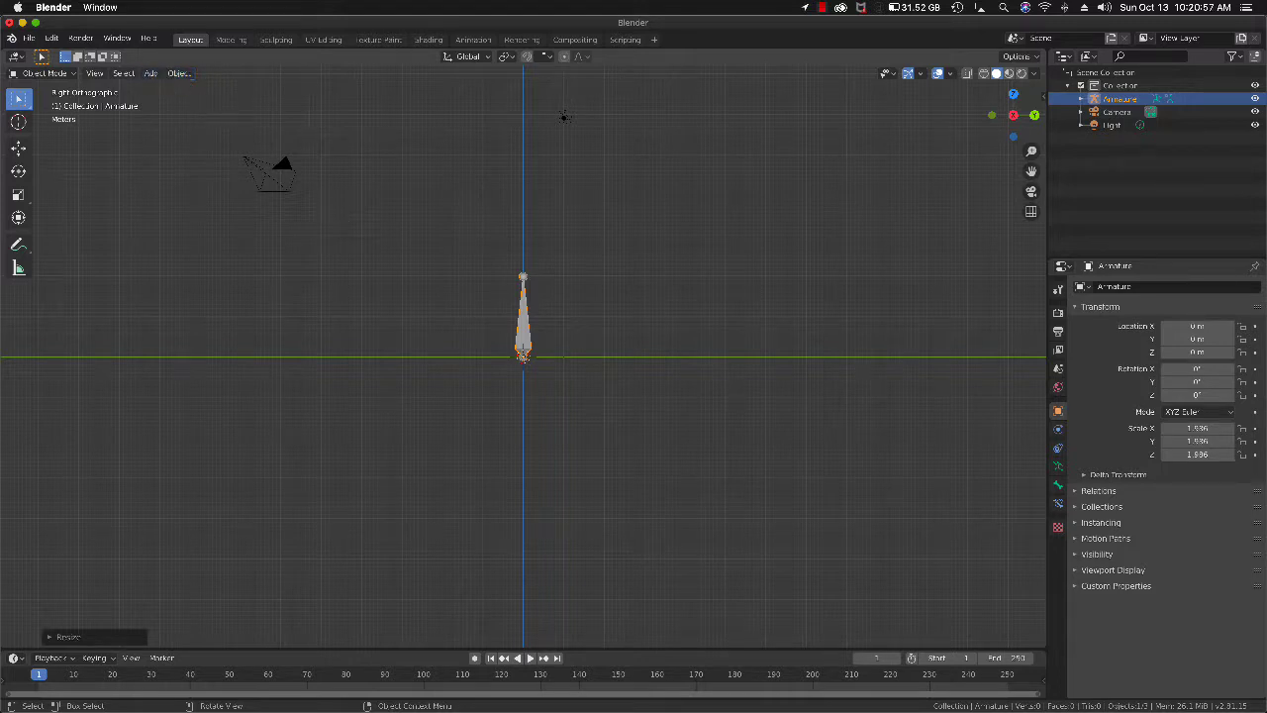
# - In Edit Mode, switch the bone's direction and raise it about 3 m along Z
pyautogui.click(50, 74)
pyautogui.click(50, 103)
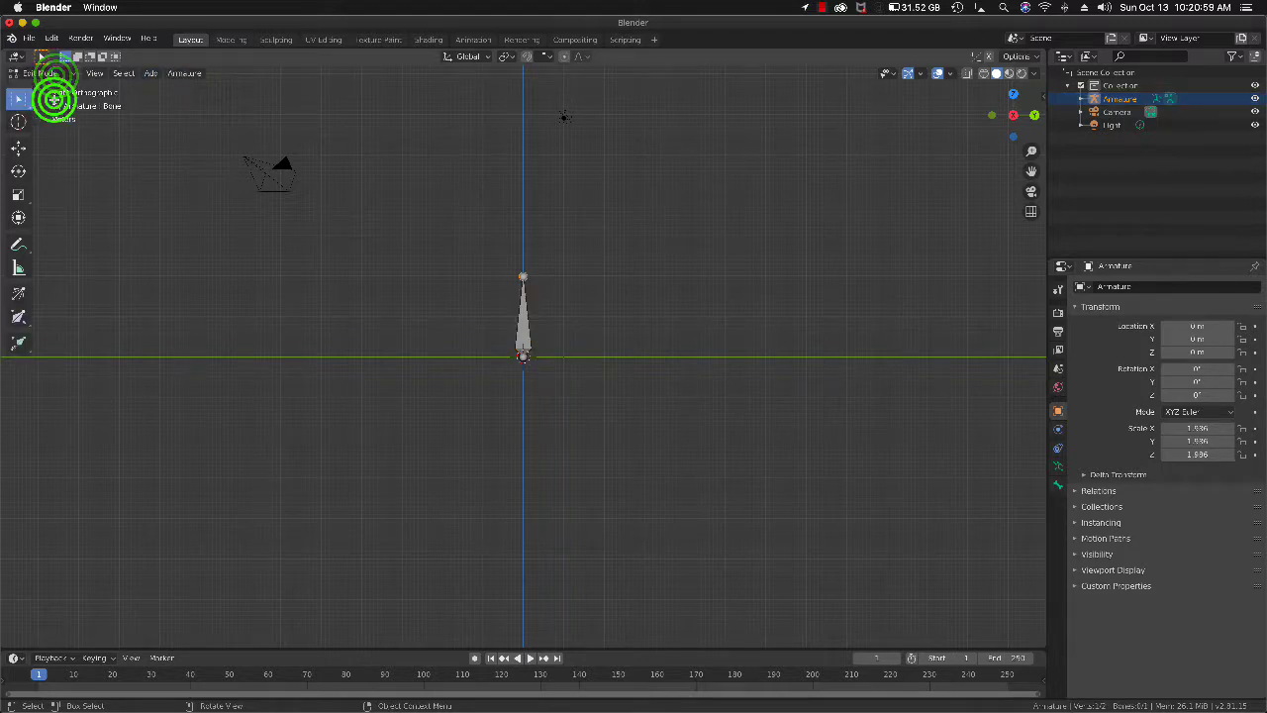
pyautogui.click(522, 332)
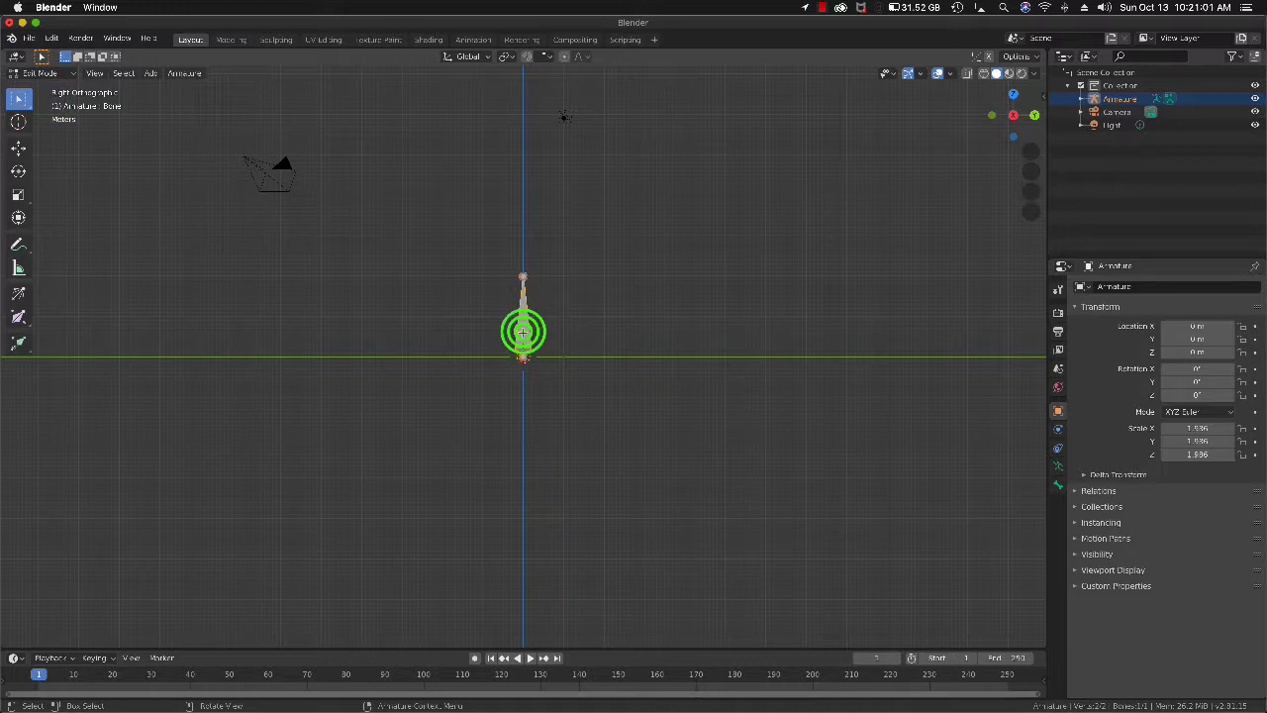
pyautogui.click(168, 76)
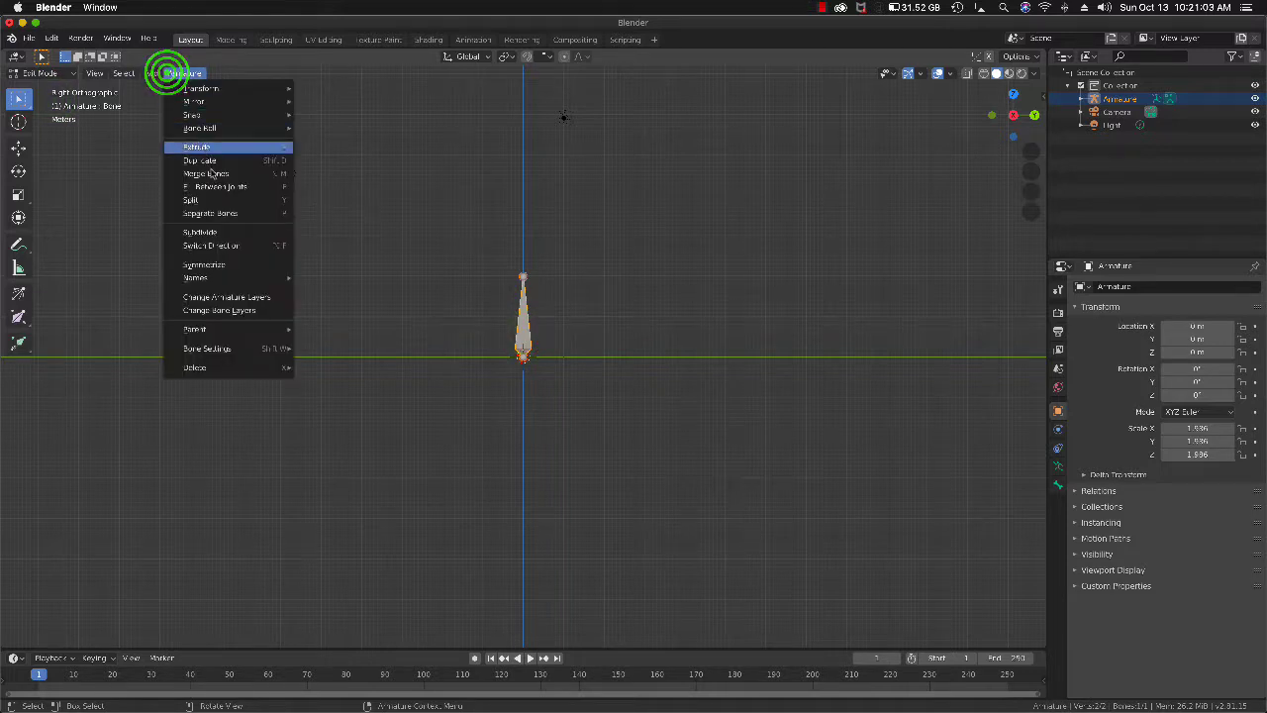
pyautogui.click(243, 246)
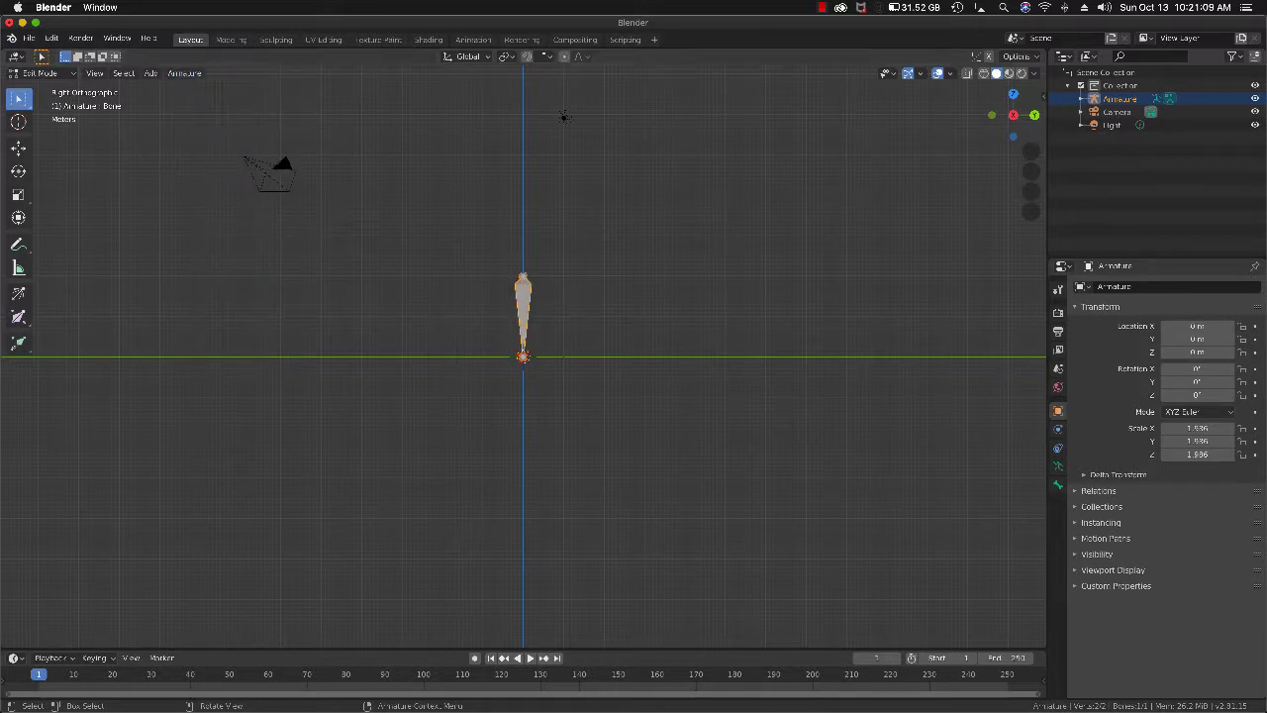
pyautogui.click(18, 147)
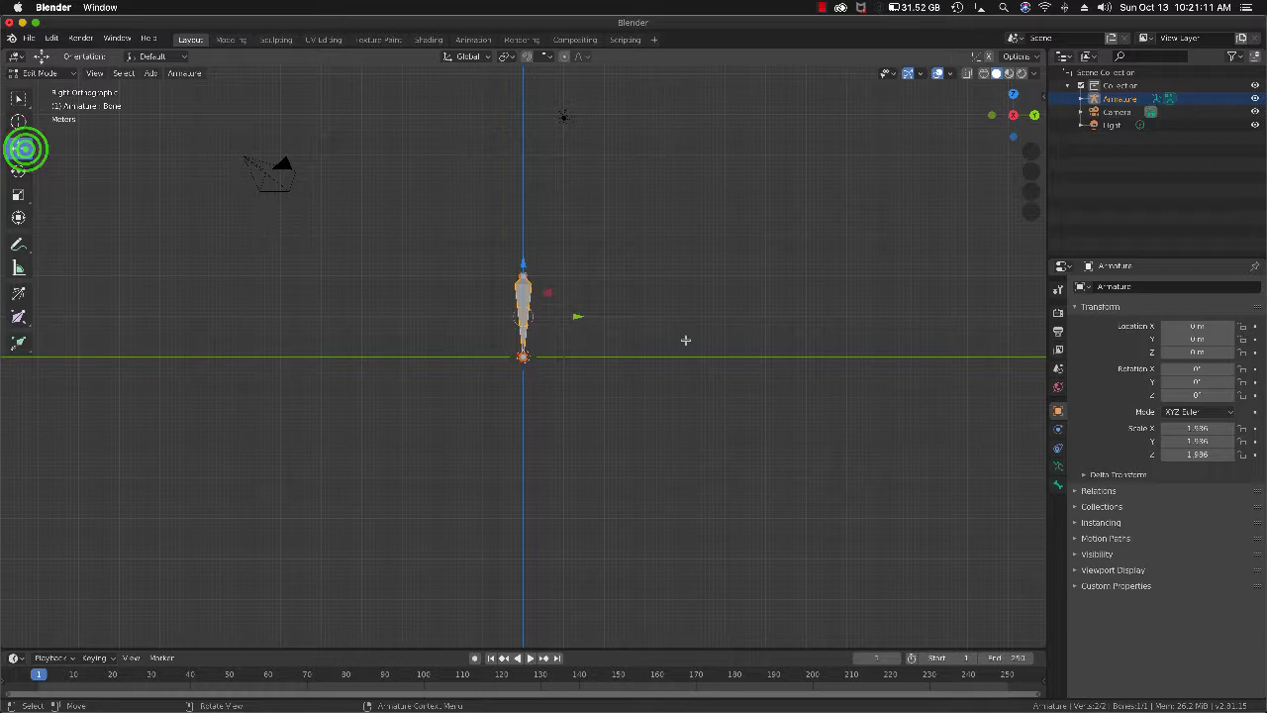
pyautogui.moveTo(524, 264); pyautogui.dragTo(522, 141)
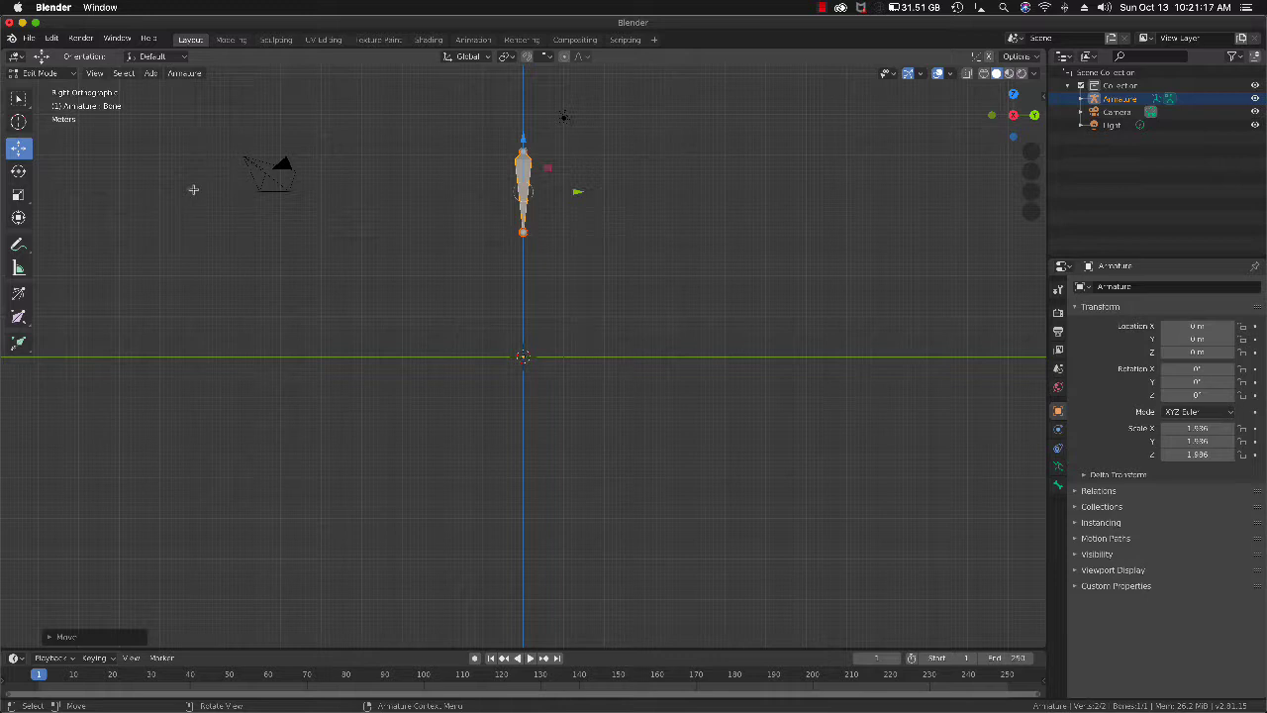
# - Extrude Bone.001 downward, then extrude Bone.002 horizontally to the right from its end
pyautogui.press('e')
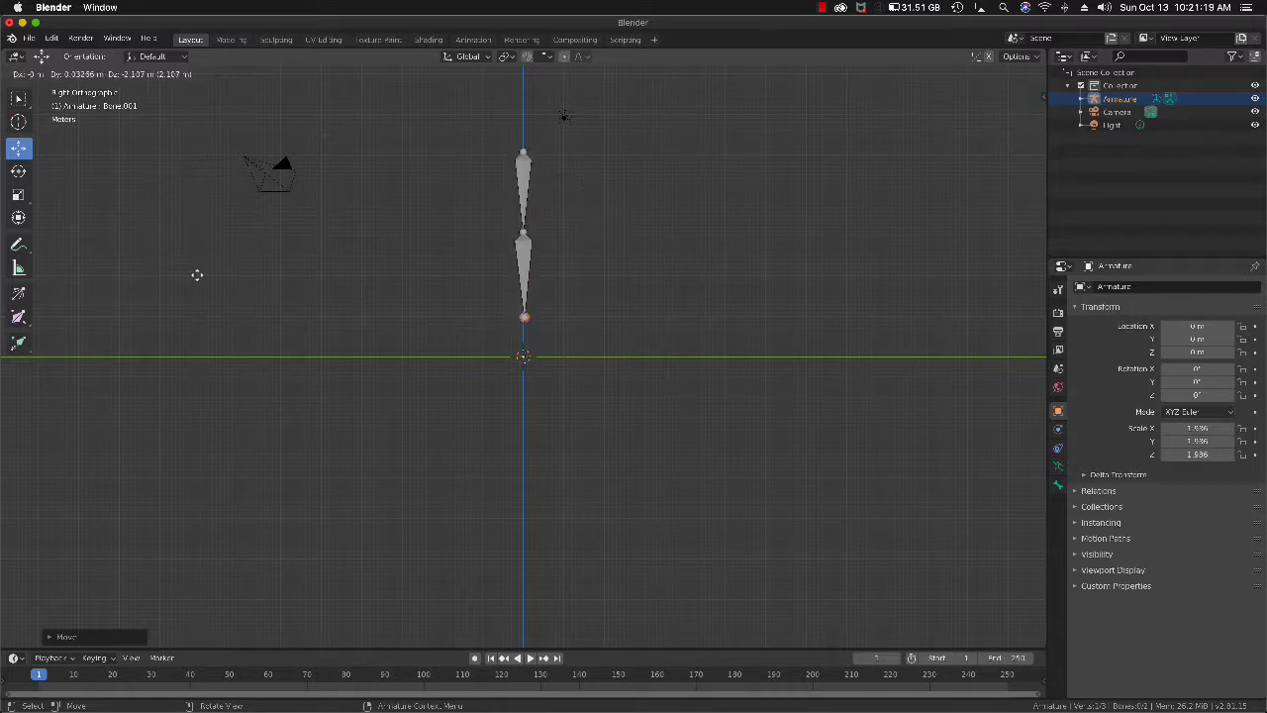
pyautogui.click(197, 275)
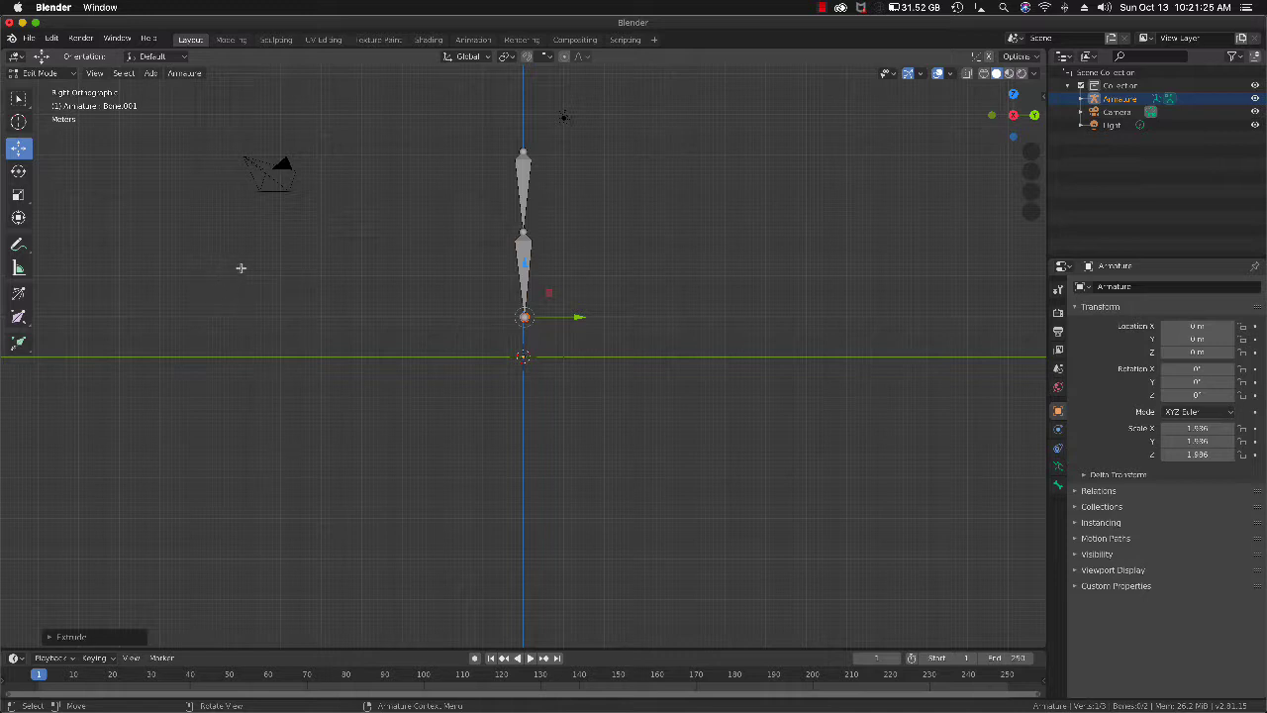
pyautogui.press('e')
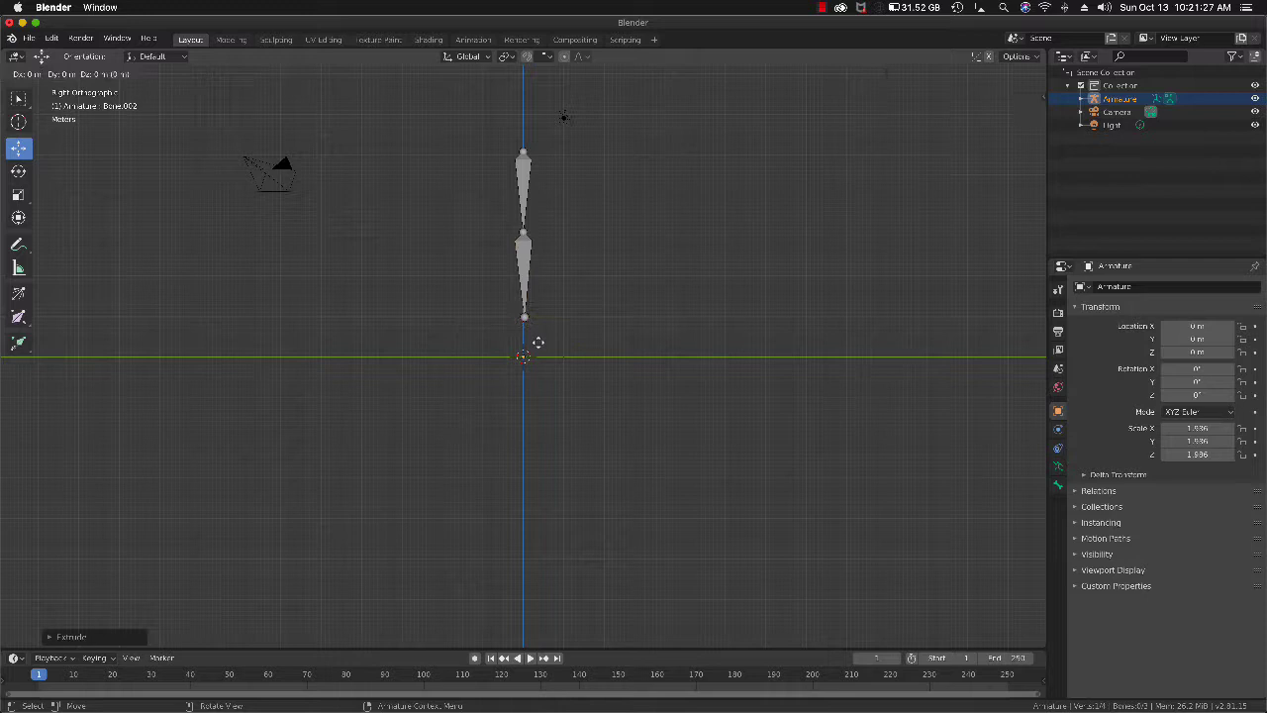
pyautogui.click(600, 341)
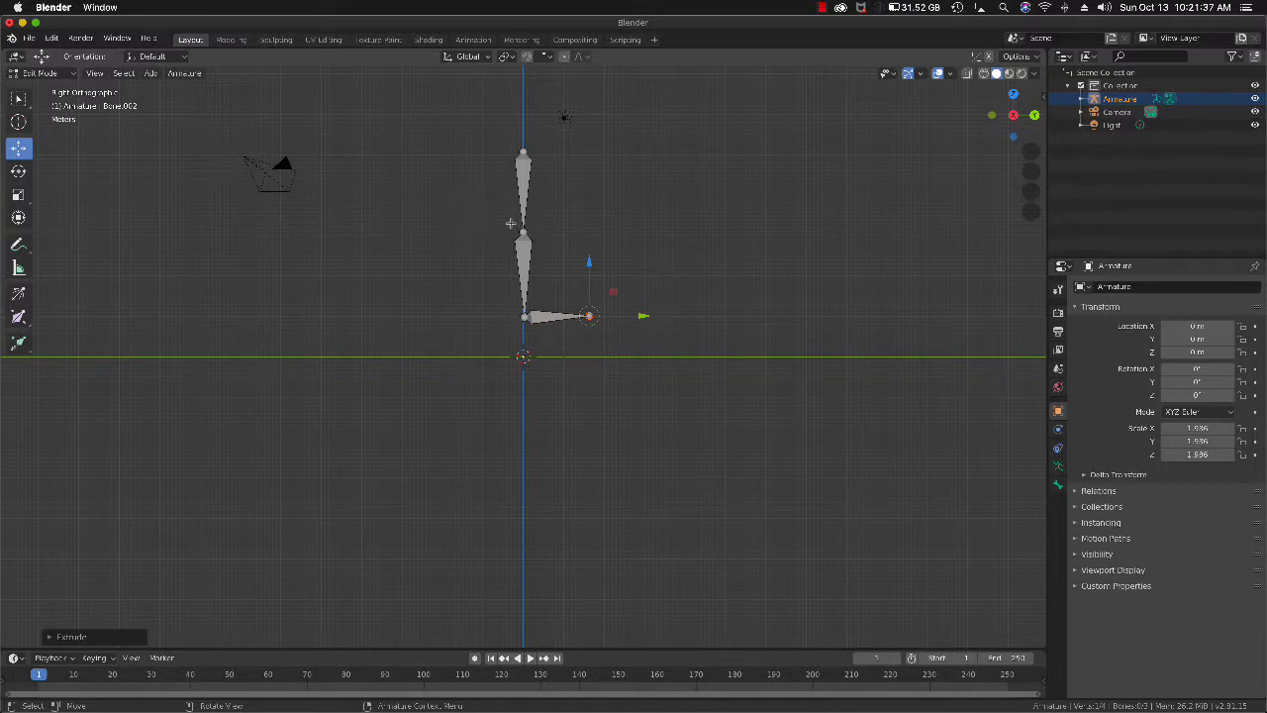
# - Clear Bone.002's parent, then select the middle bone Bone.001
pyautogui.click(541, 318)
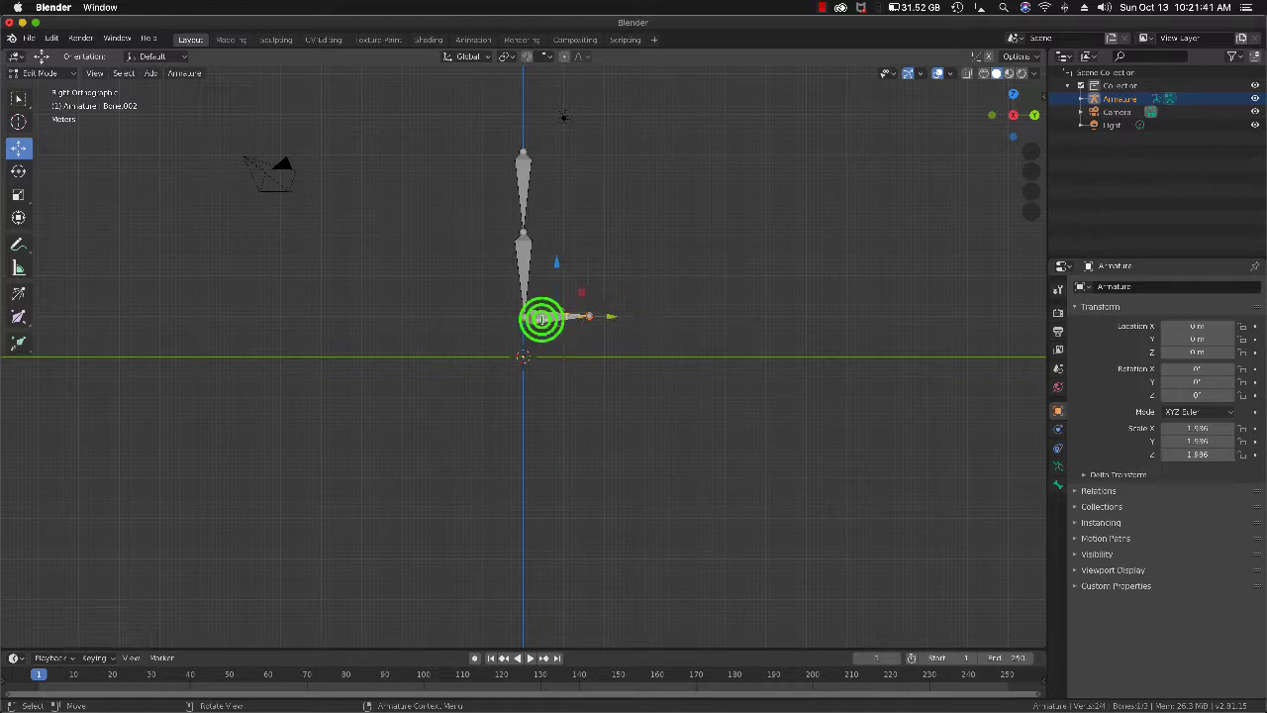
pyautogui.click(178, 73)
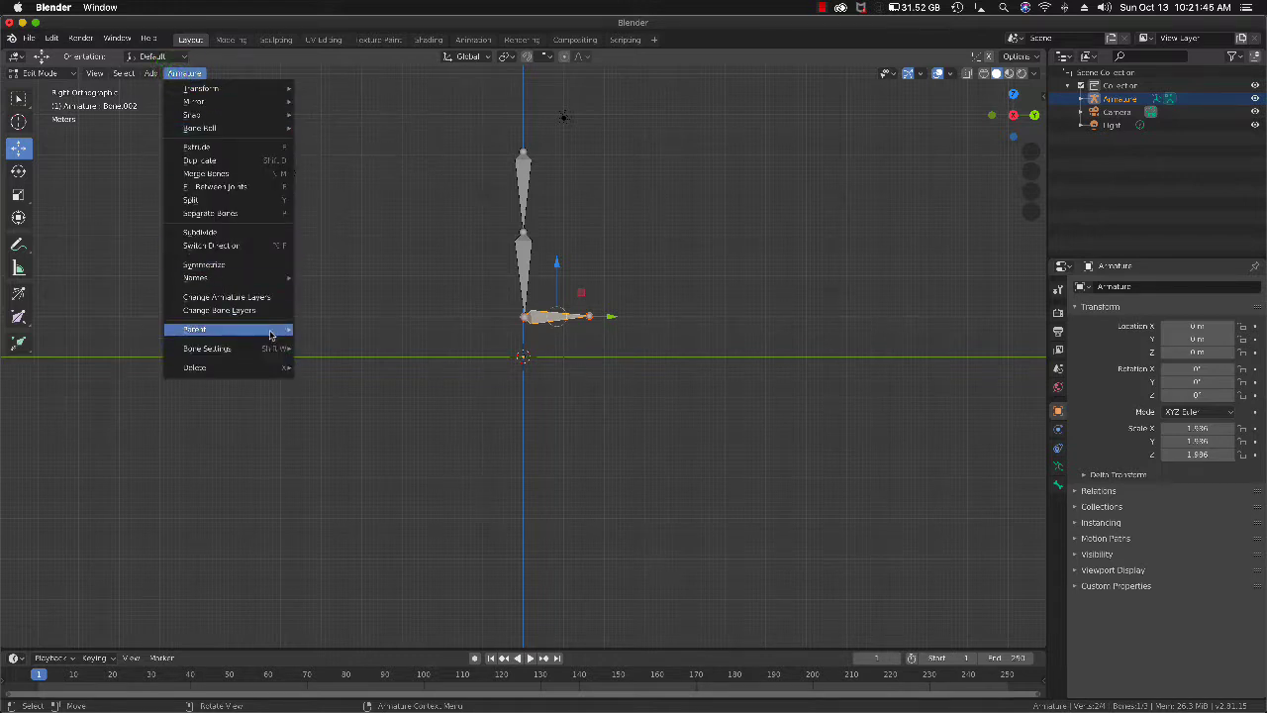
pyautogui.moveTo(276, 330)
pyautogui.click(316, 342)
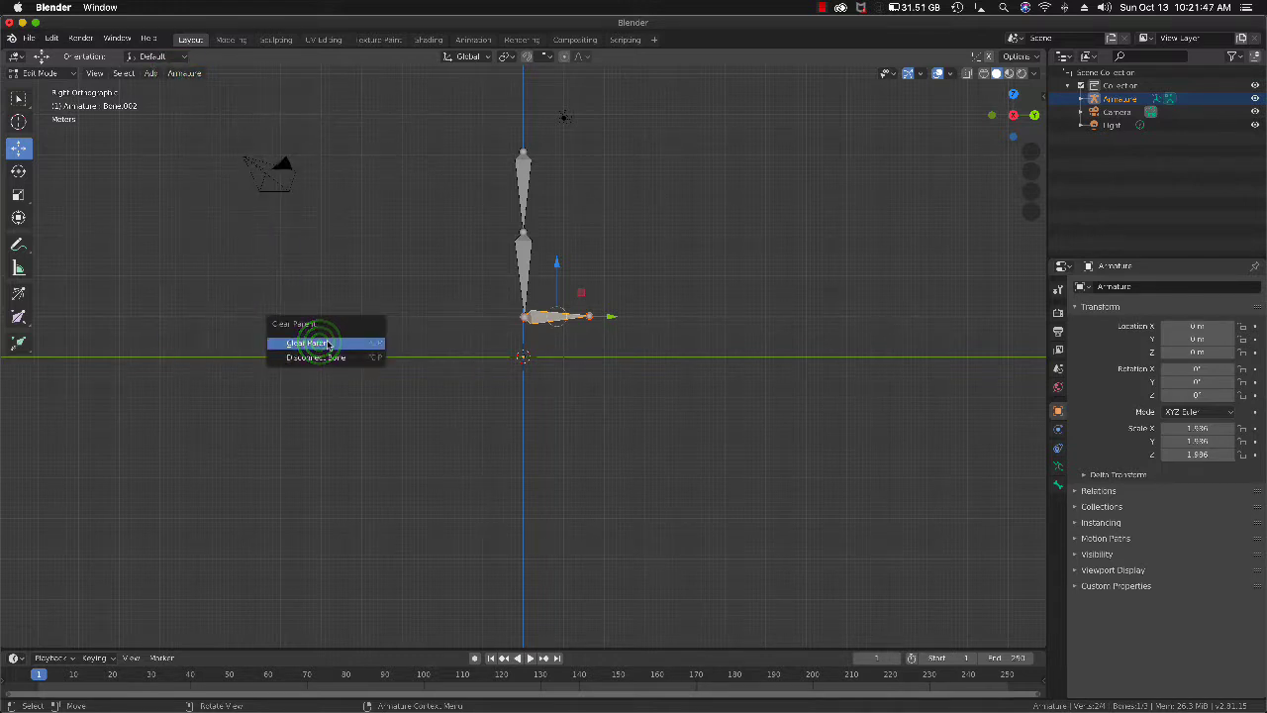
pyautogui.click(318, 343)
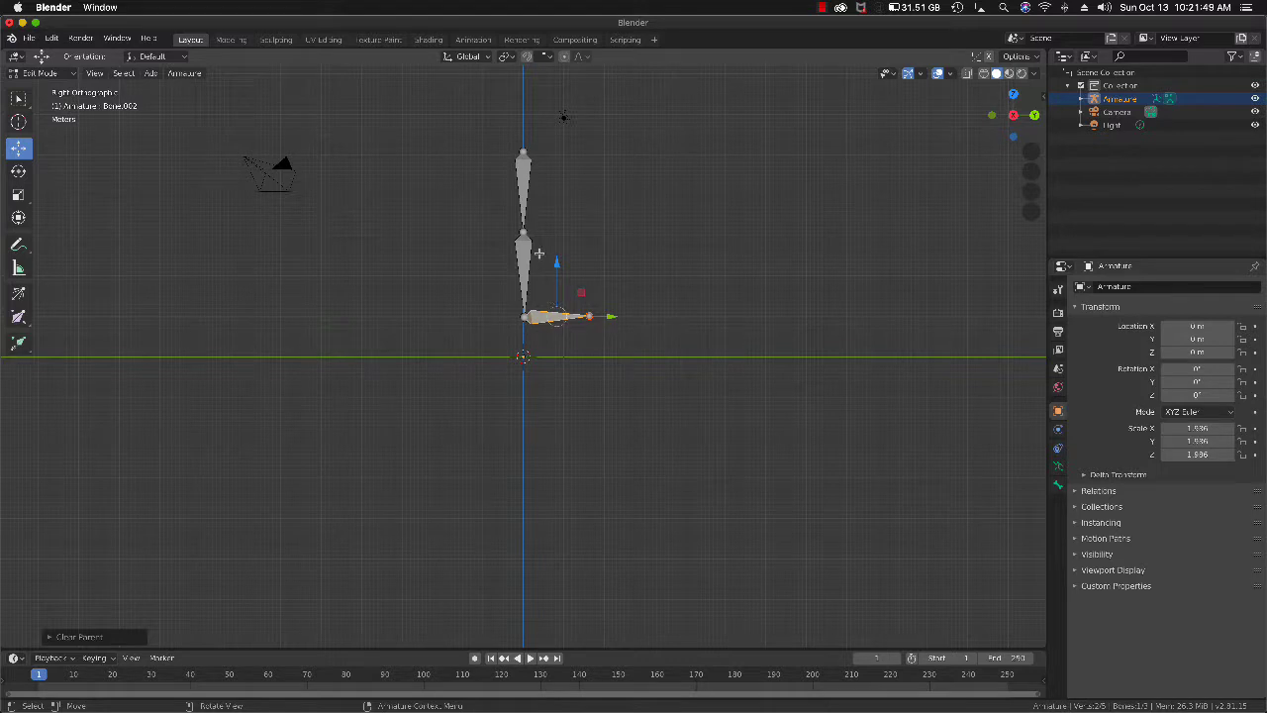
pyautogui.click(524, 254)
pyautogui.click(42, 72)
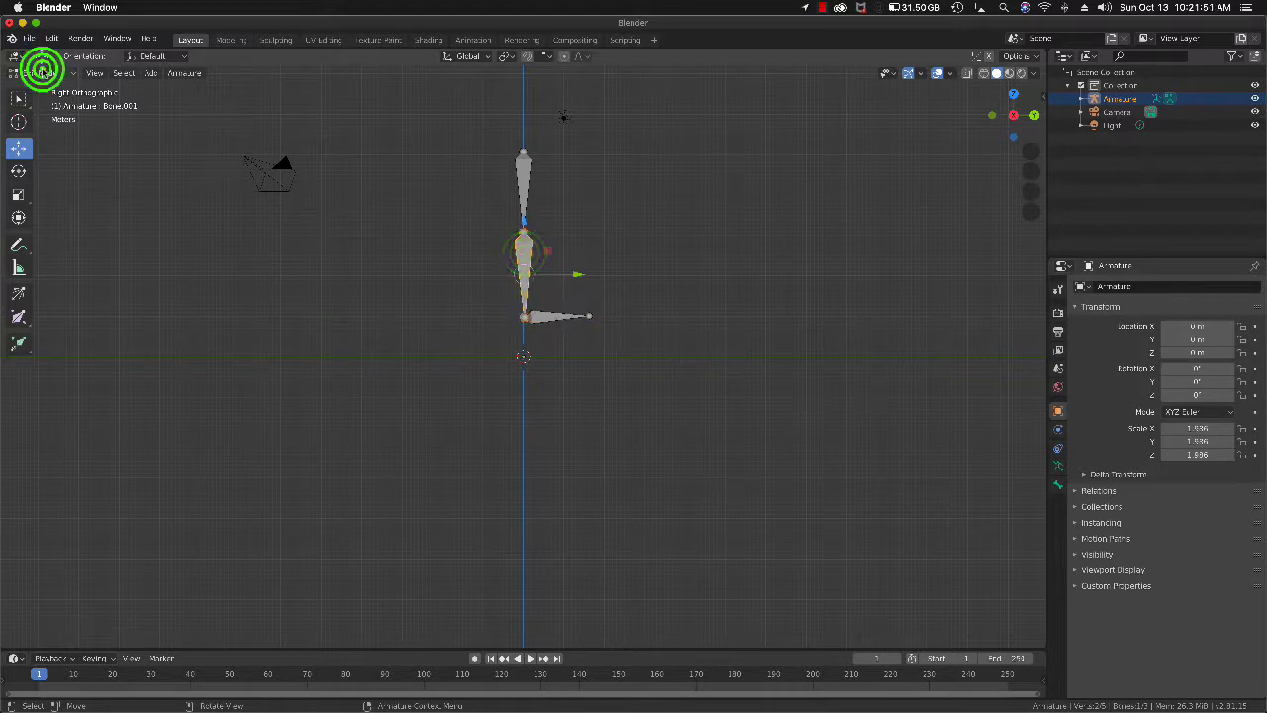
# - In Pose Mode, give Bone.001 an Inverse Kinematics constraint targeting Armature's Bone.002
pyautogui.click(48, 119)
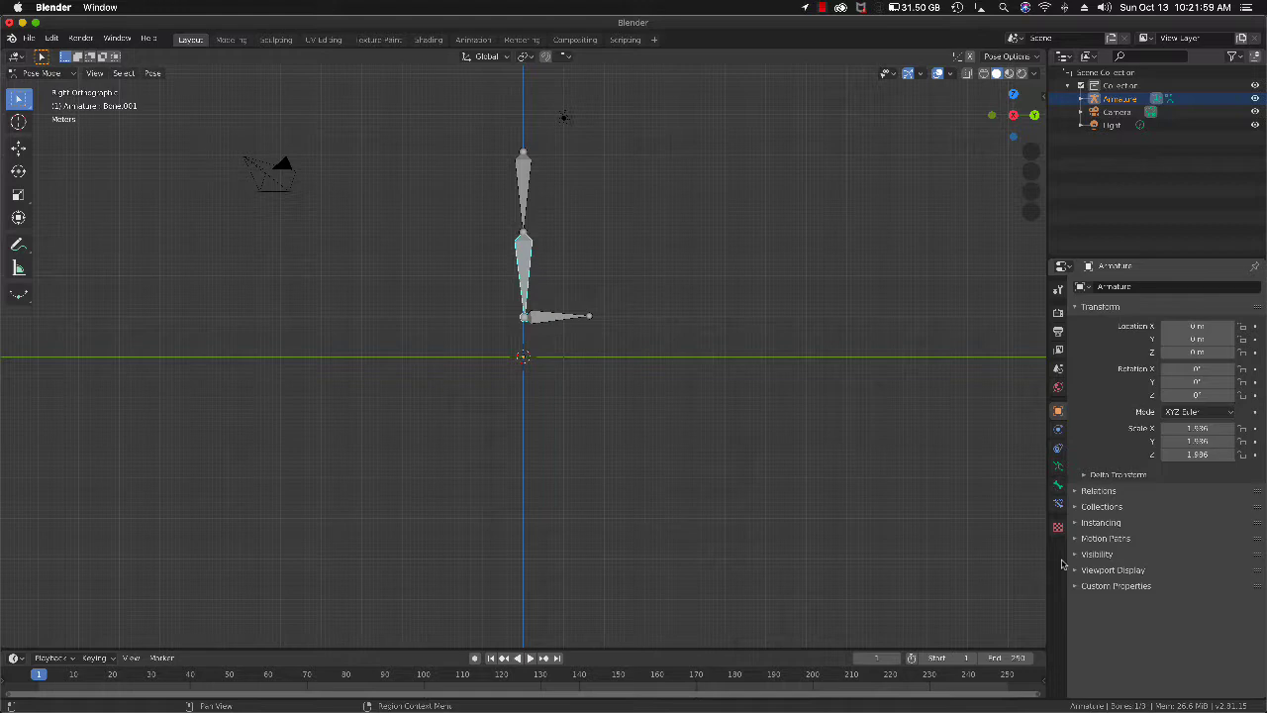
pyautogui.click(1057, 506)
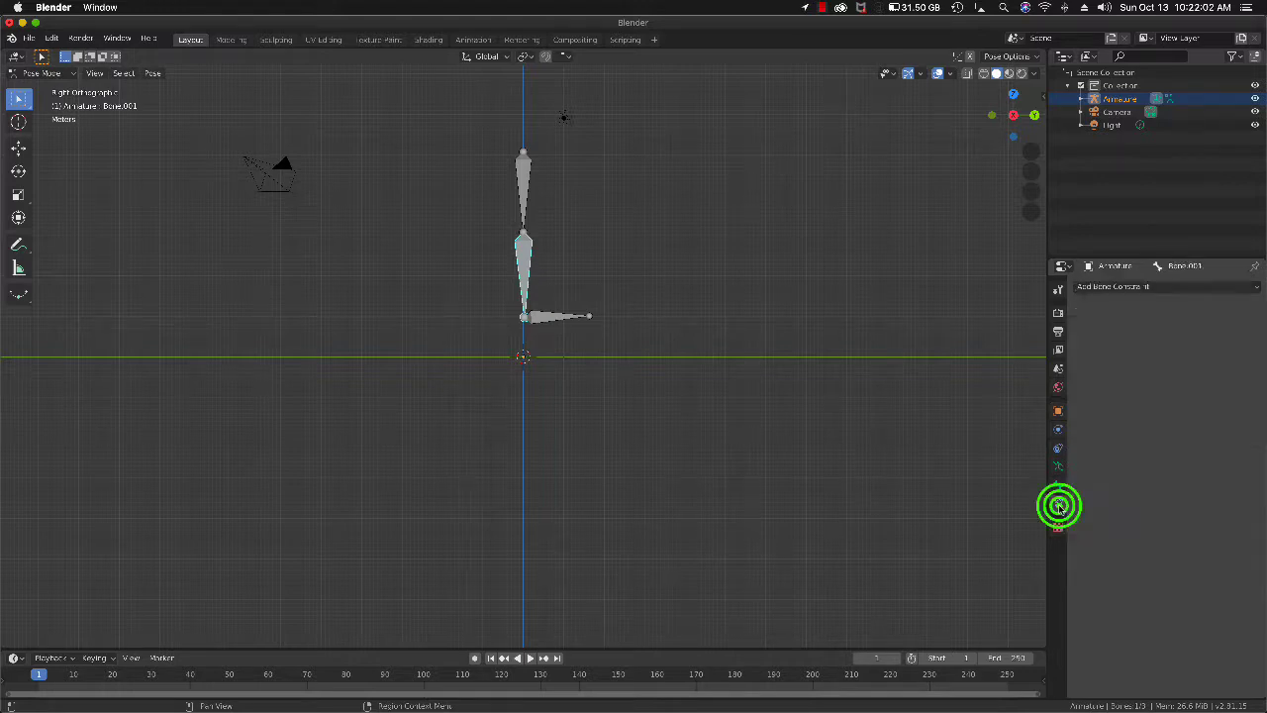
pyautogui.click(1124, 287)
pyautogui.click(1125, 344)
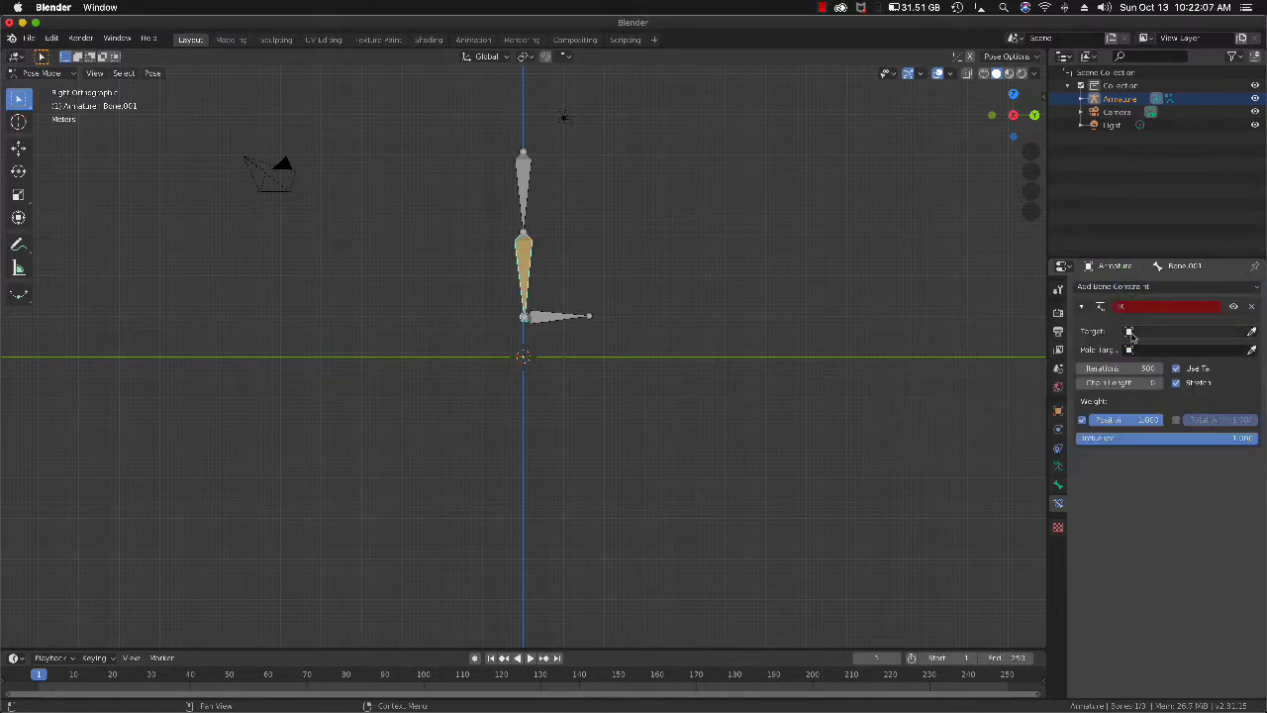
pyautogui.click(1129, 331)
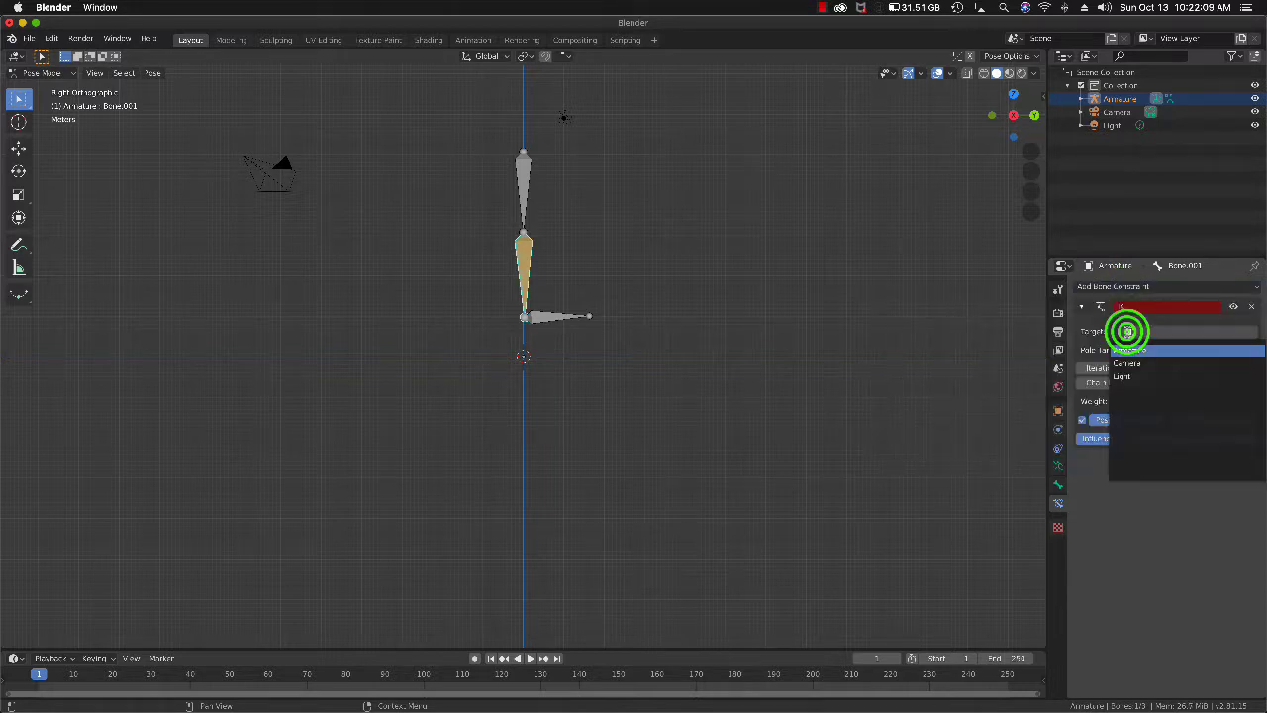
pyautogui.click(1127, 350)
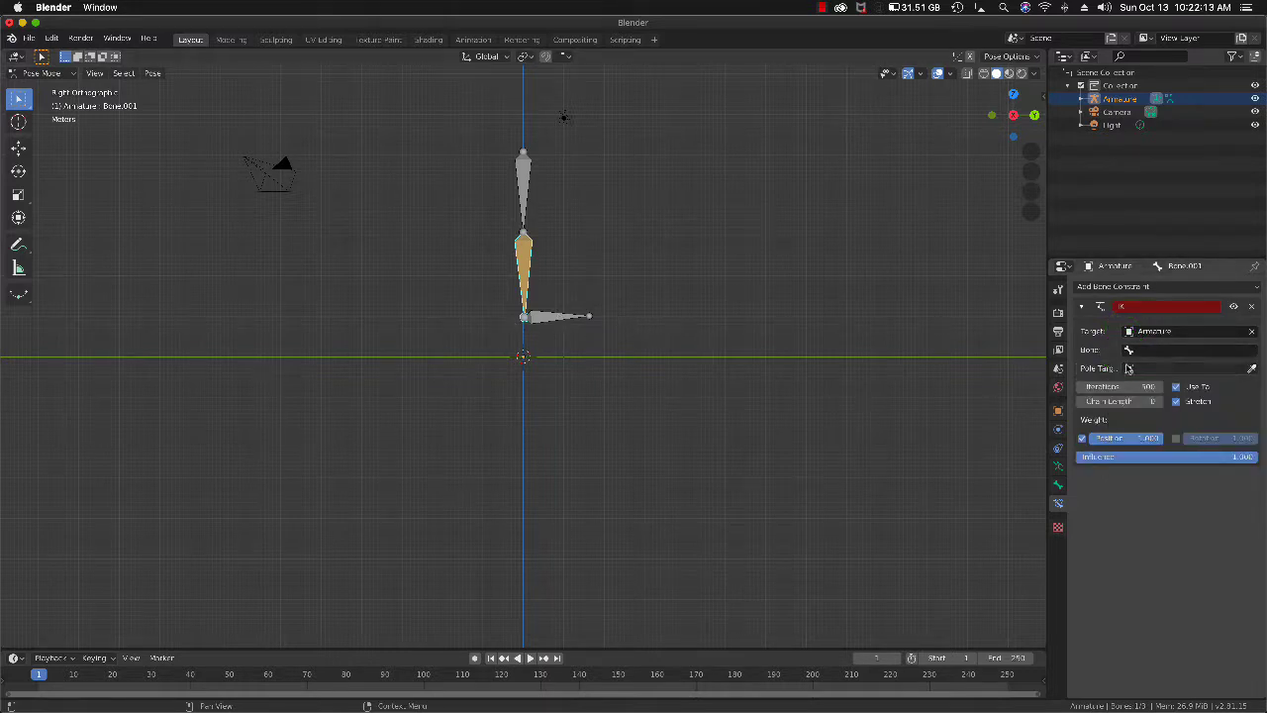
pyautogui.click(1129, 349)
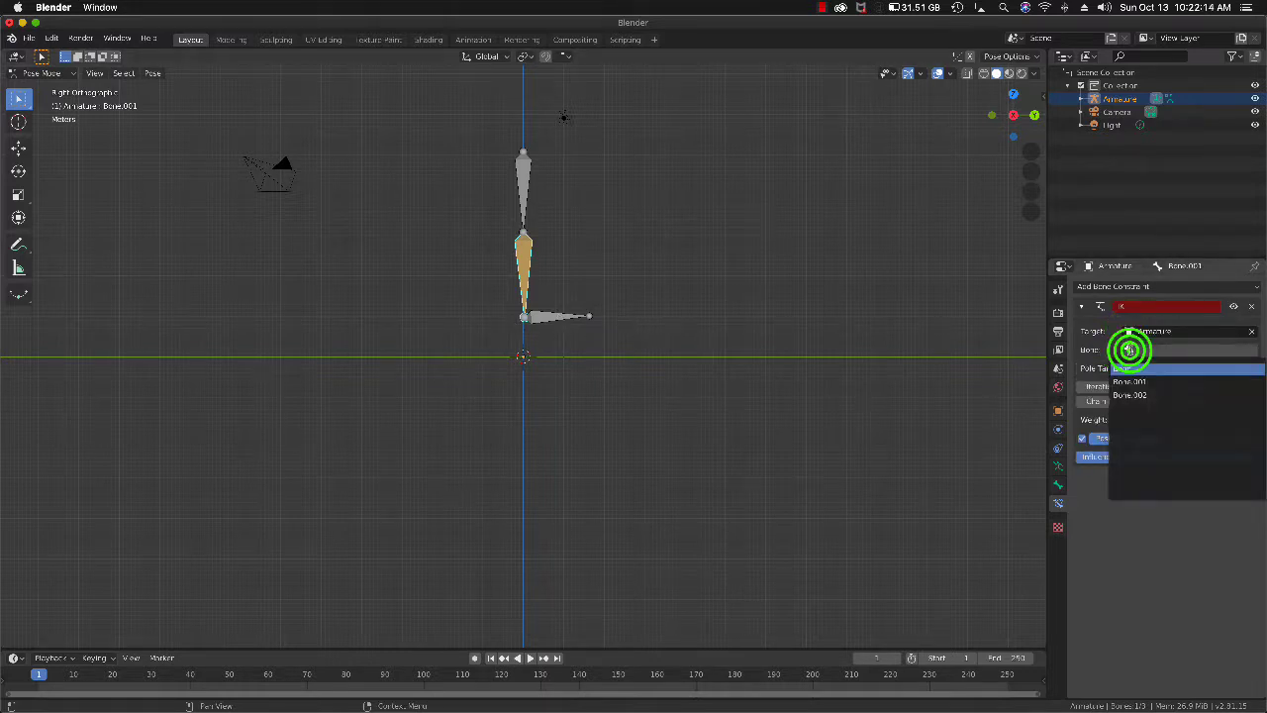
pyautogui.click(1149, 397)
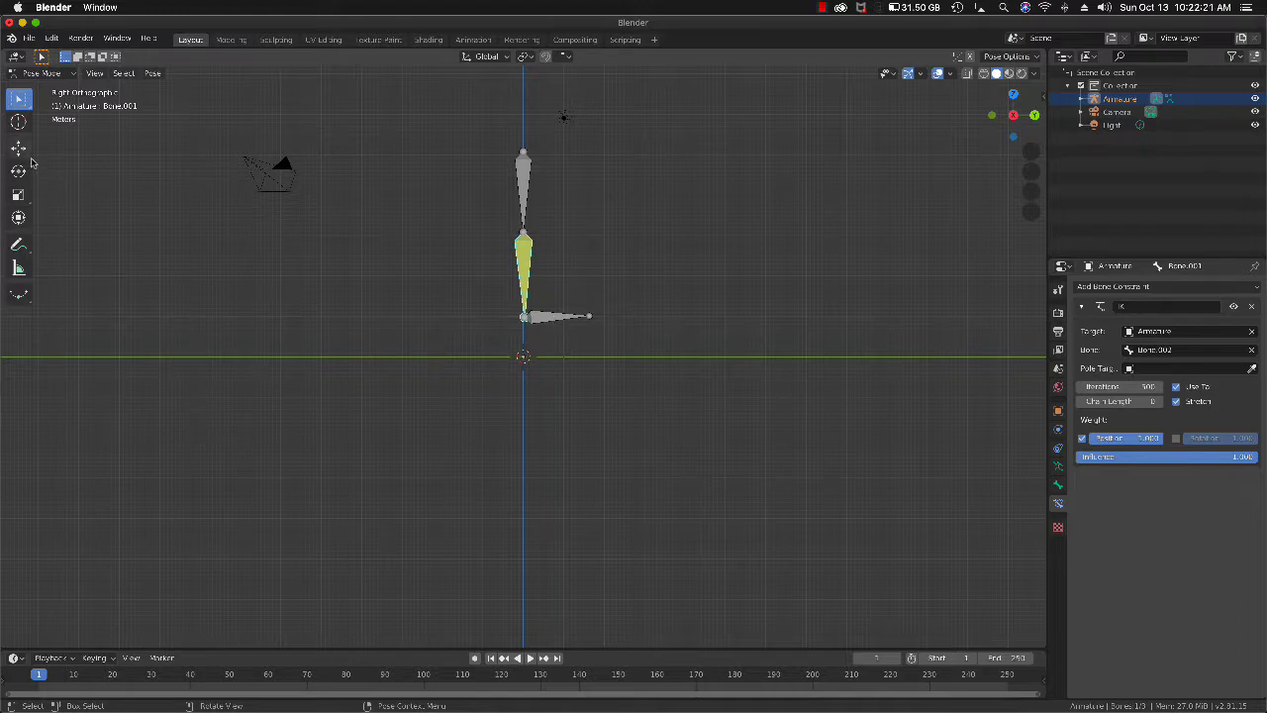
# - Test the IK by moving Bone.002 just below the chain, then return to Right Orthographic view
pyautogui.click(552, 316)
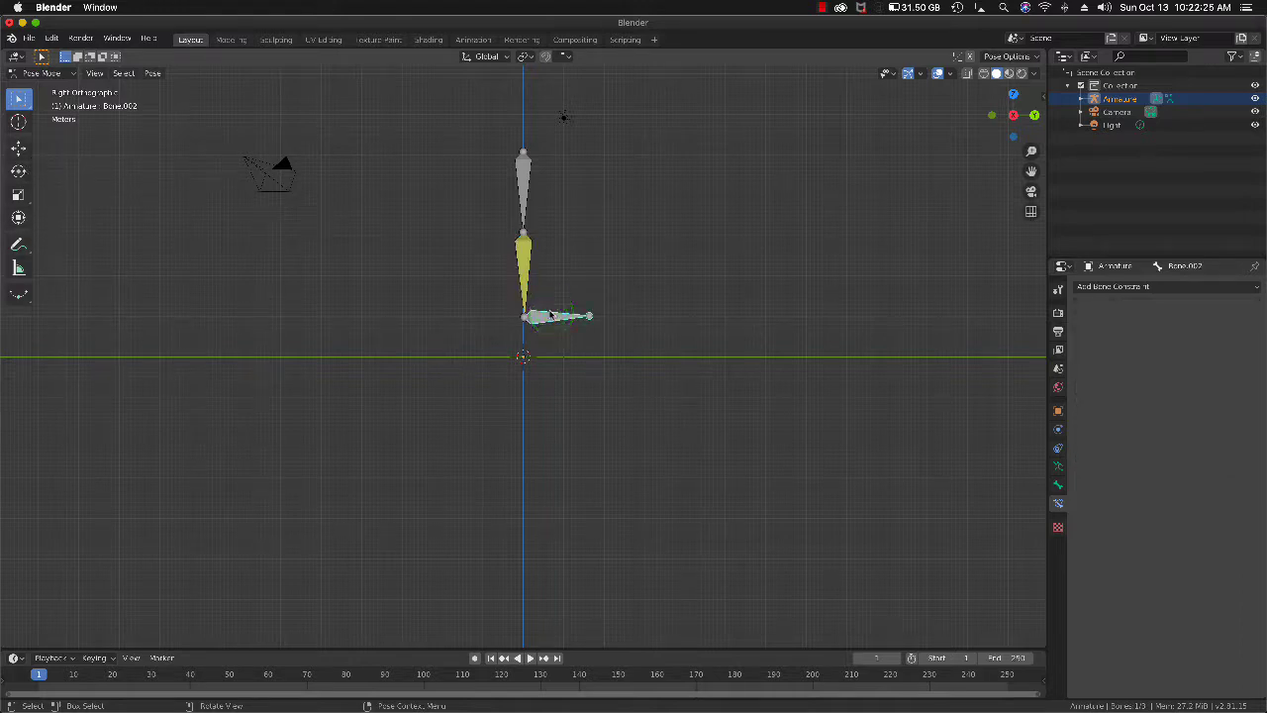
pyautogui.press('g')
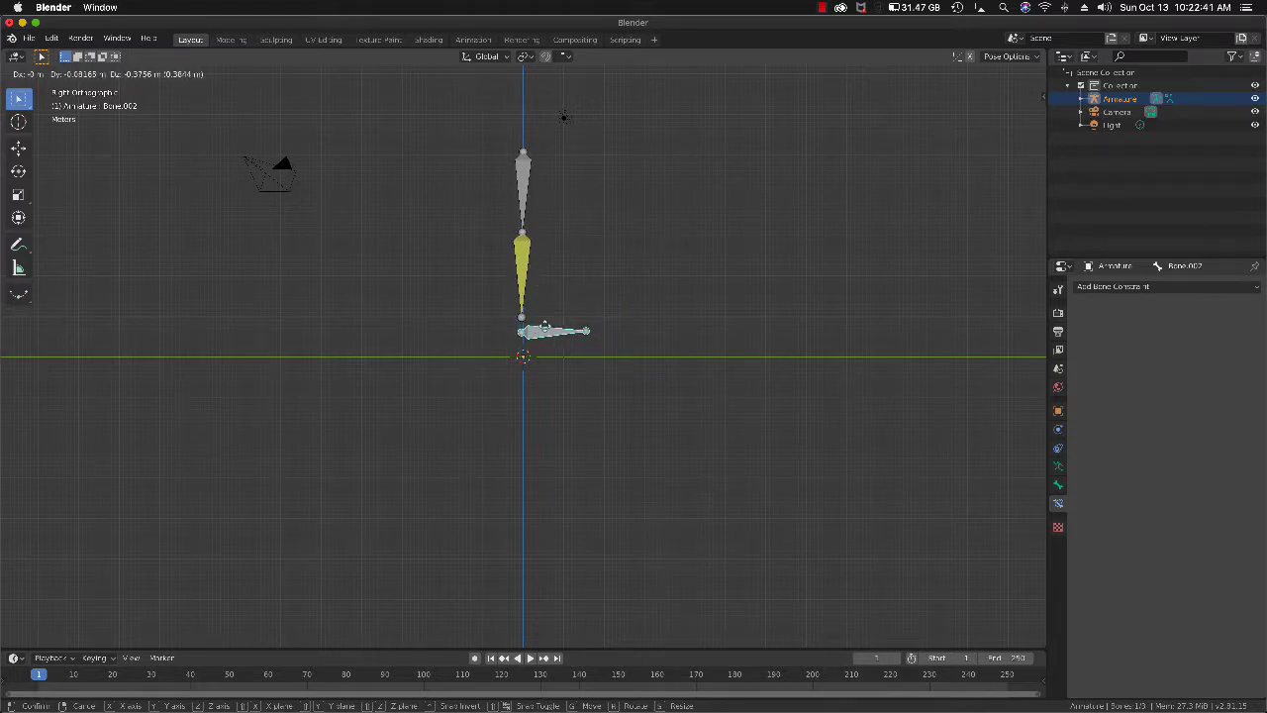
pyautogui.click(540, 326)
pyautogui.moveTo(540, 327); pyautogui.dragTo(538, 331, button='middle')
pyautogui.keyDown('shift'); pyautogui.click(534, 331); pyautogui.keyUp('shift')
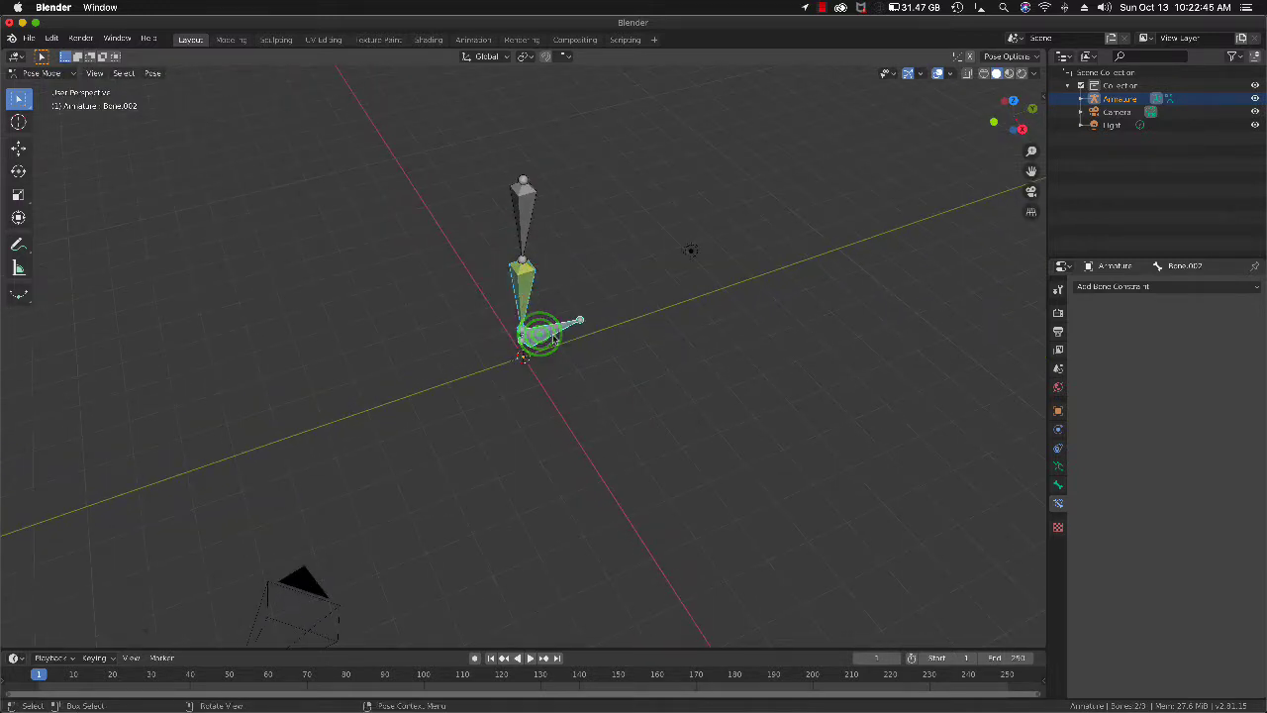
pyautogui.click(546, 330)
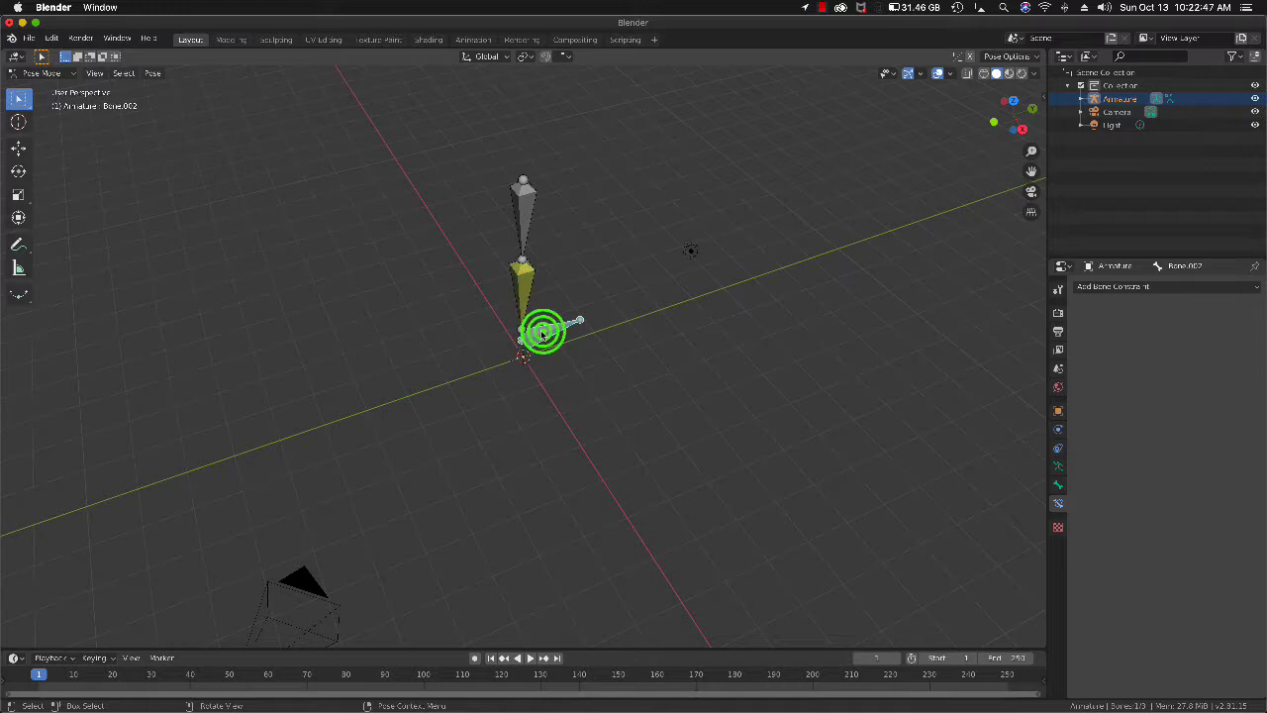
pyautogui.press('g')
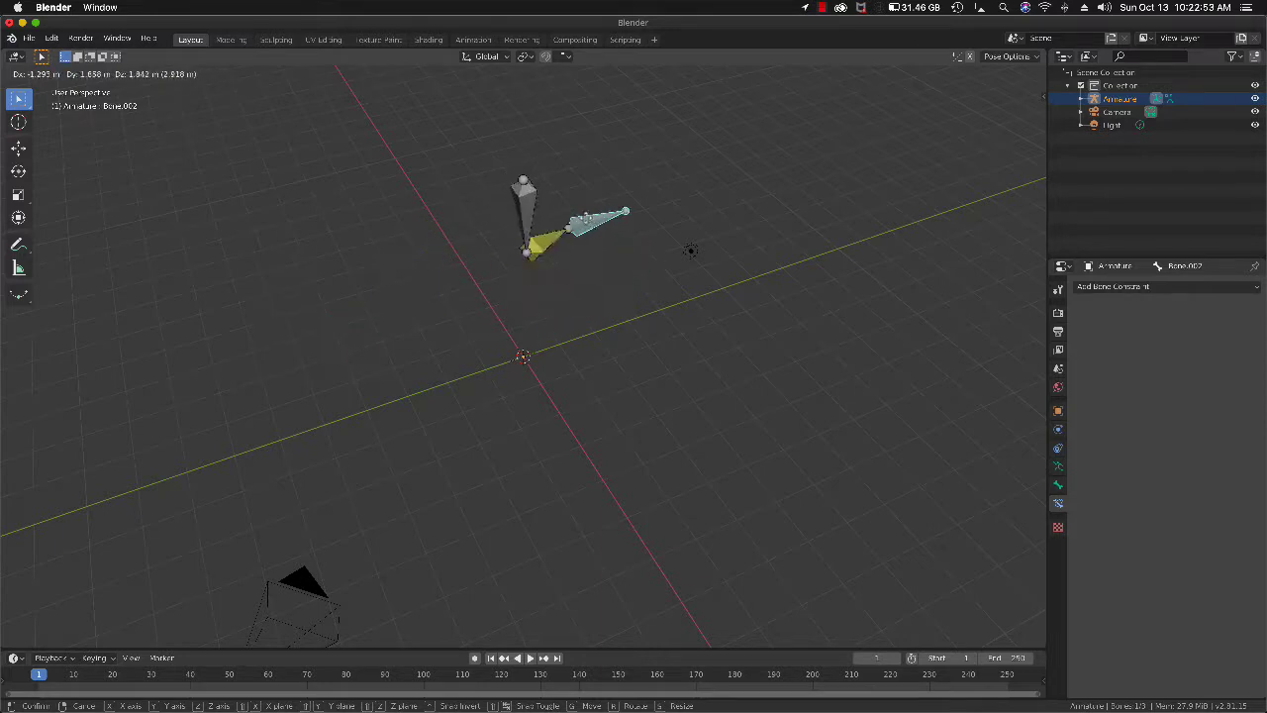
pyautogui.click(541, 342)
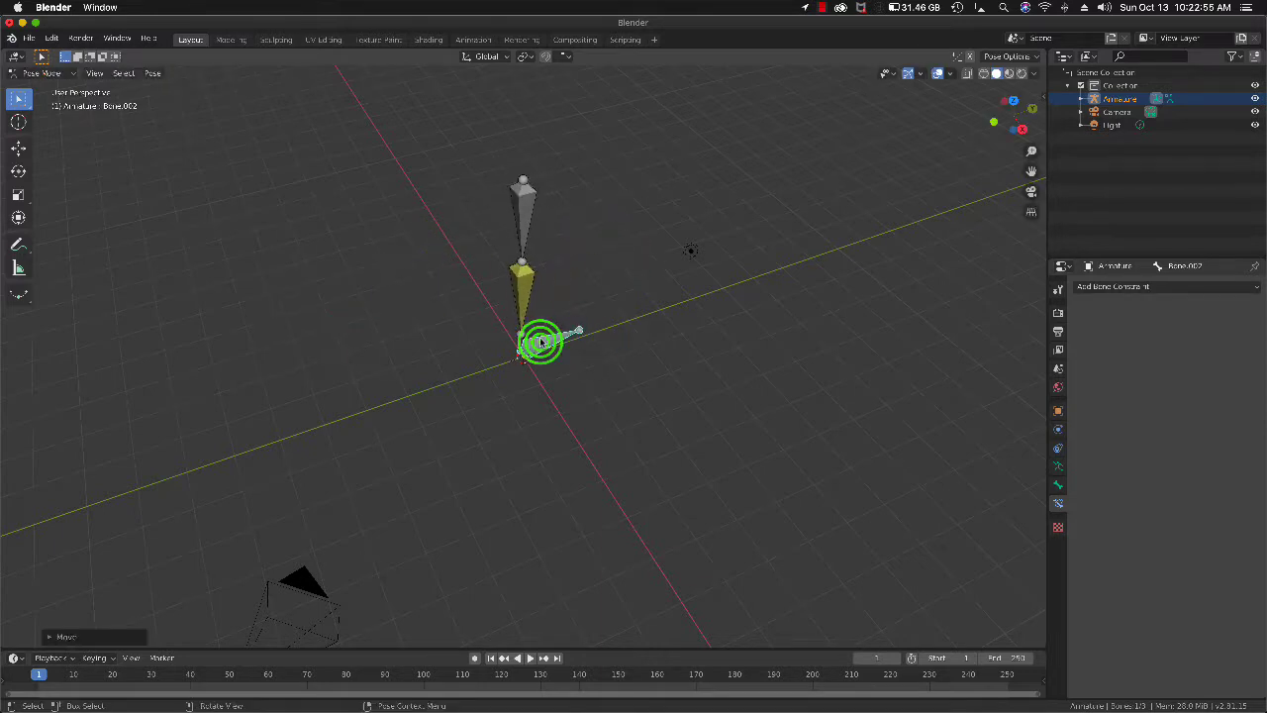
pyautogui.press('KP_3')
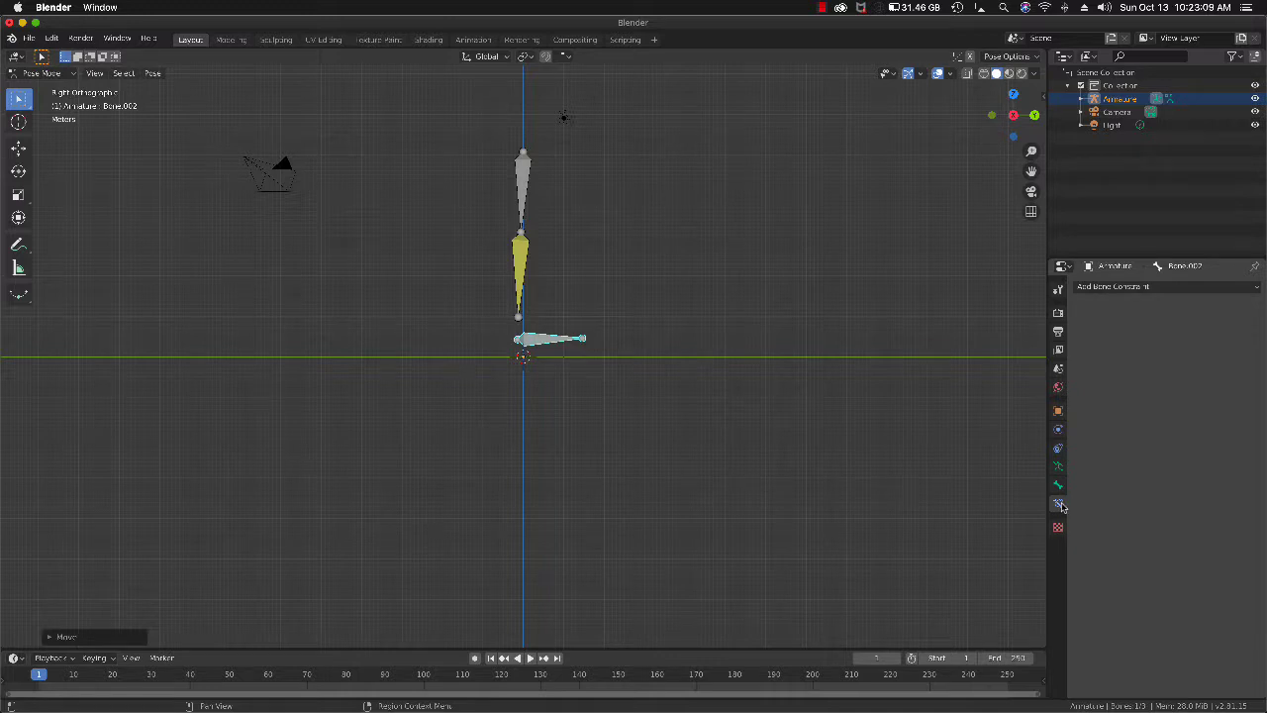
# - Add a Limit Rotation constraint to Bone.001 beneath its IK constraint
pyautogui.click(1111, 286)
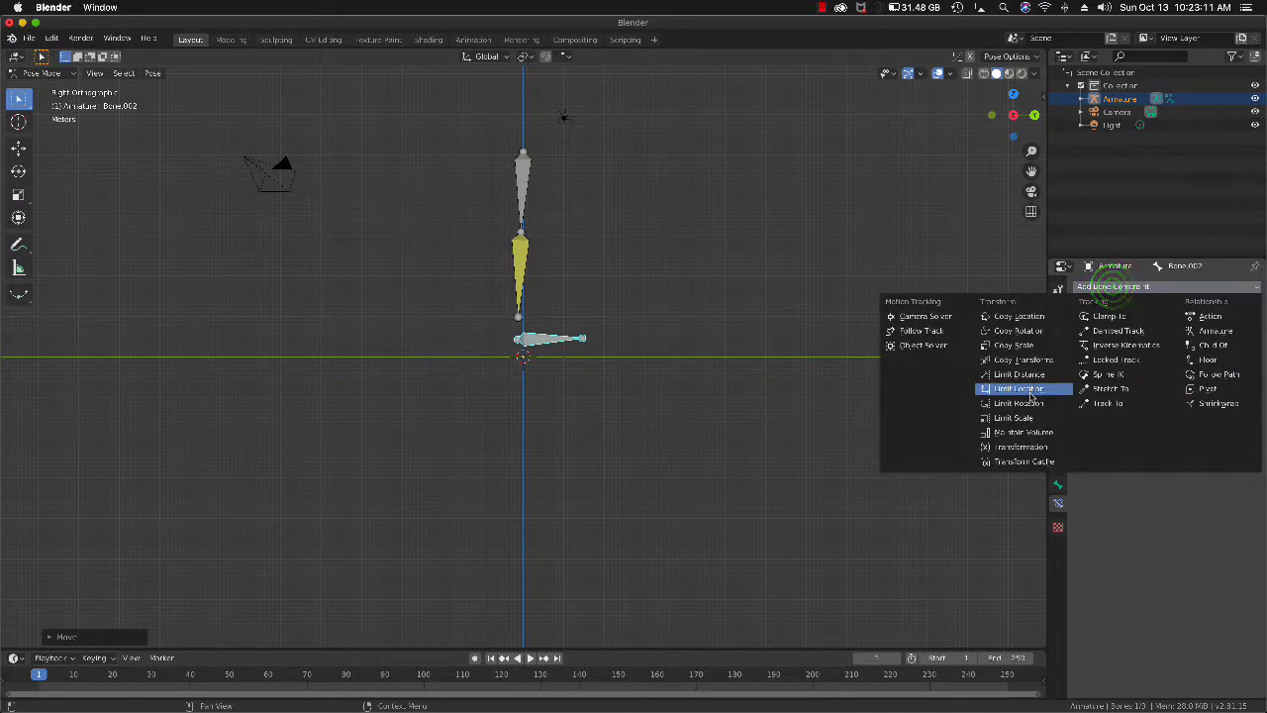
pyautogui.keyDown('shift'); pyautogui.click(516, 264); pyautogui.keyUp('shift')
pyautogui.hotkey('shift', 'i')
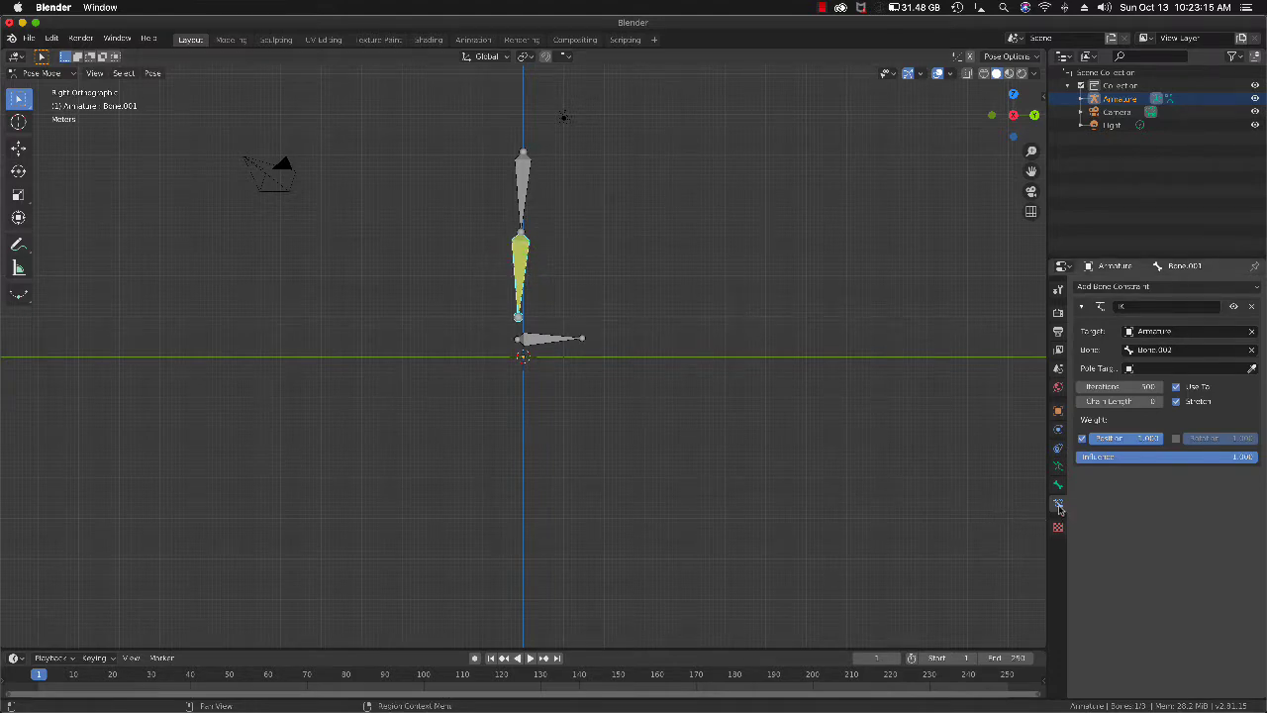
pyautogui.click(1254, 287)
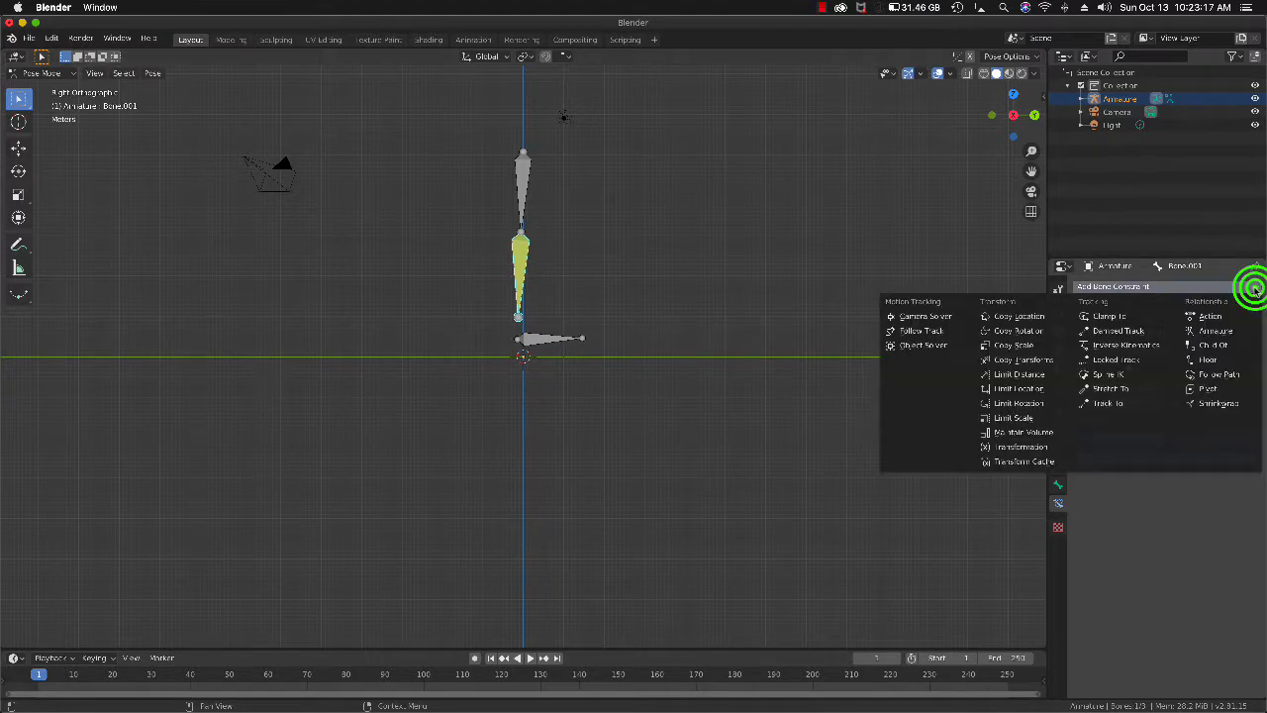
pyautogui.click(1021, 405)
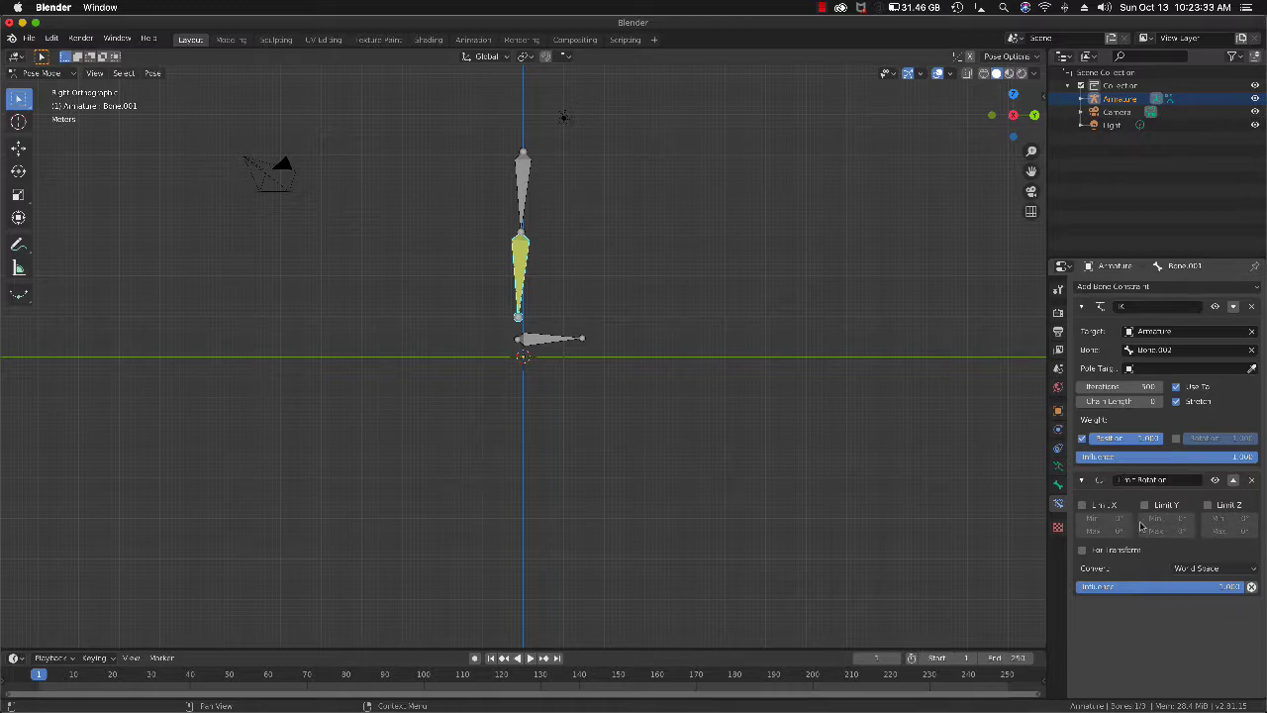
pyautogui.click(533, 188)
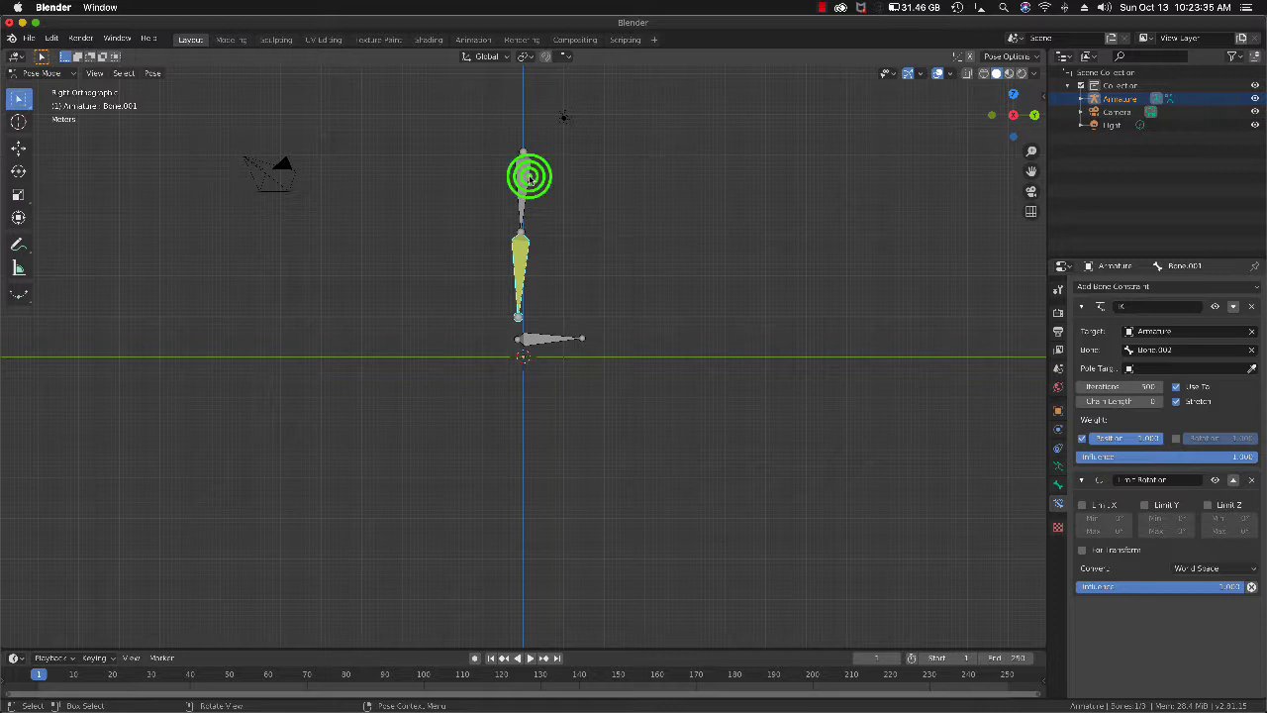
pyautogui.click(525, 261)
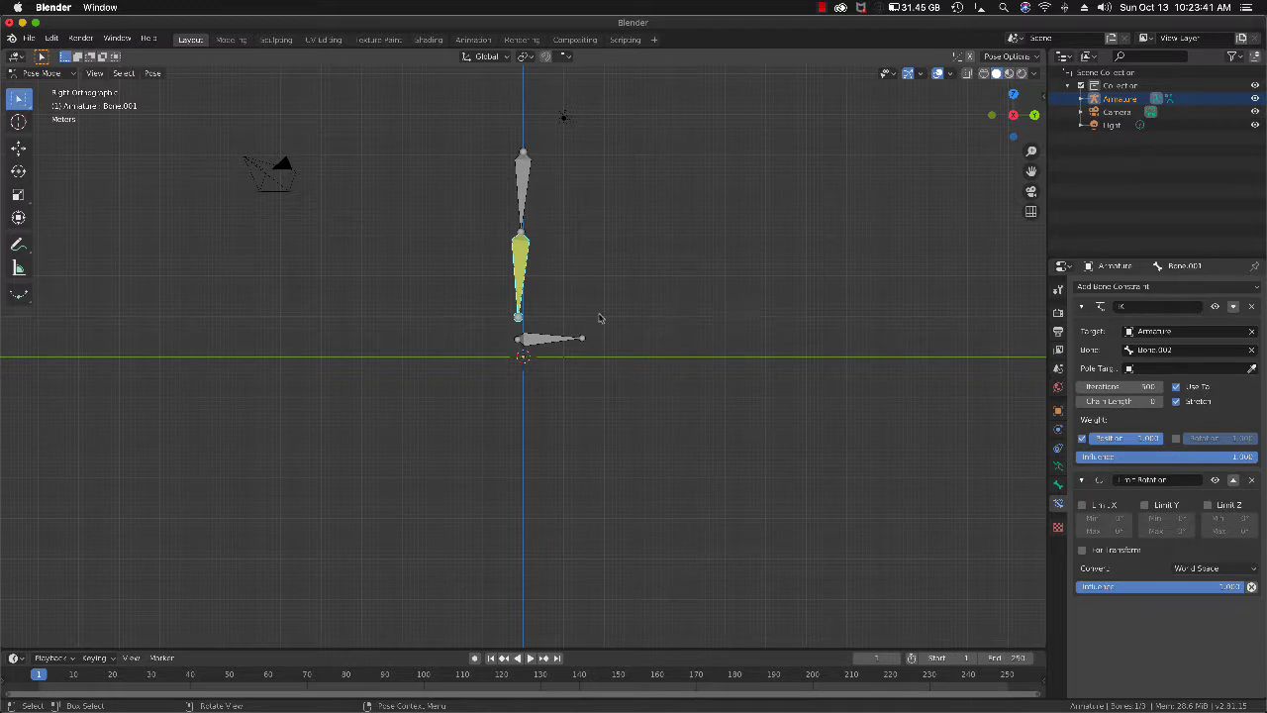
# - Delete the Limit Rotation constraint and expand Bone.001's Inverse Kinematics bone settings
pyautogui.click(1253, 481)
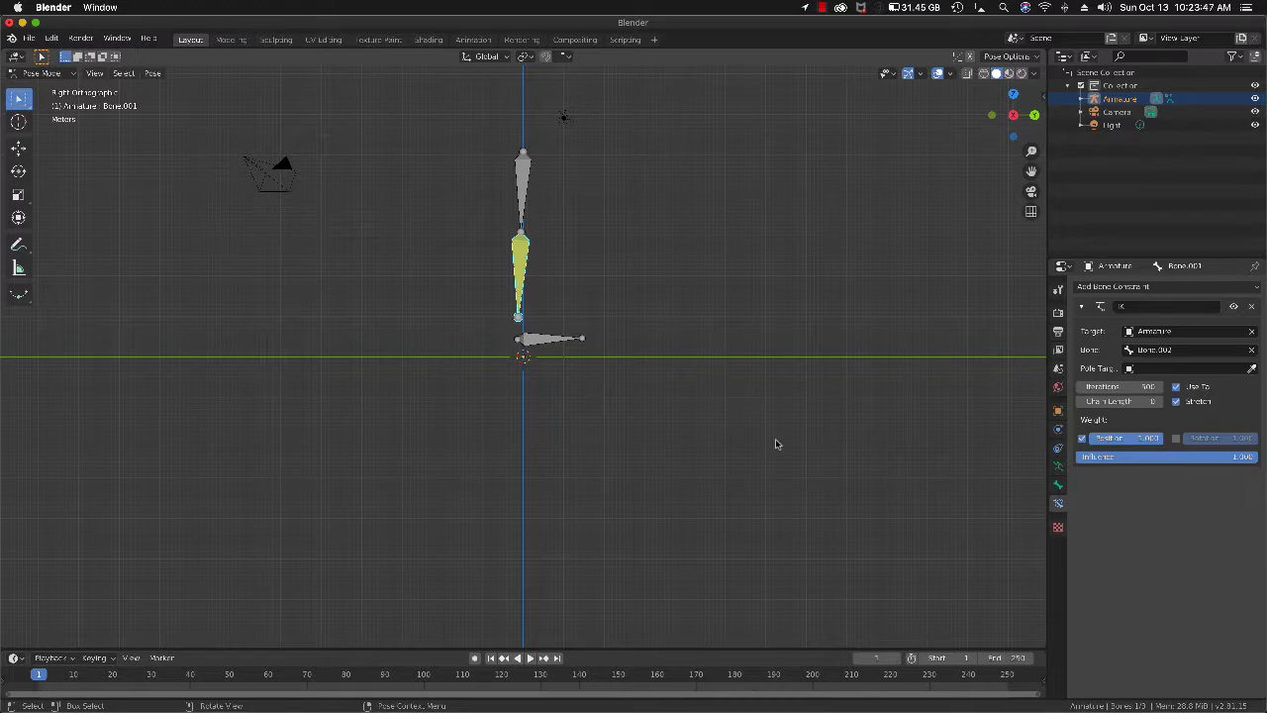
pyautogui.click(1058, 486)
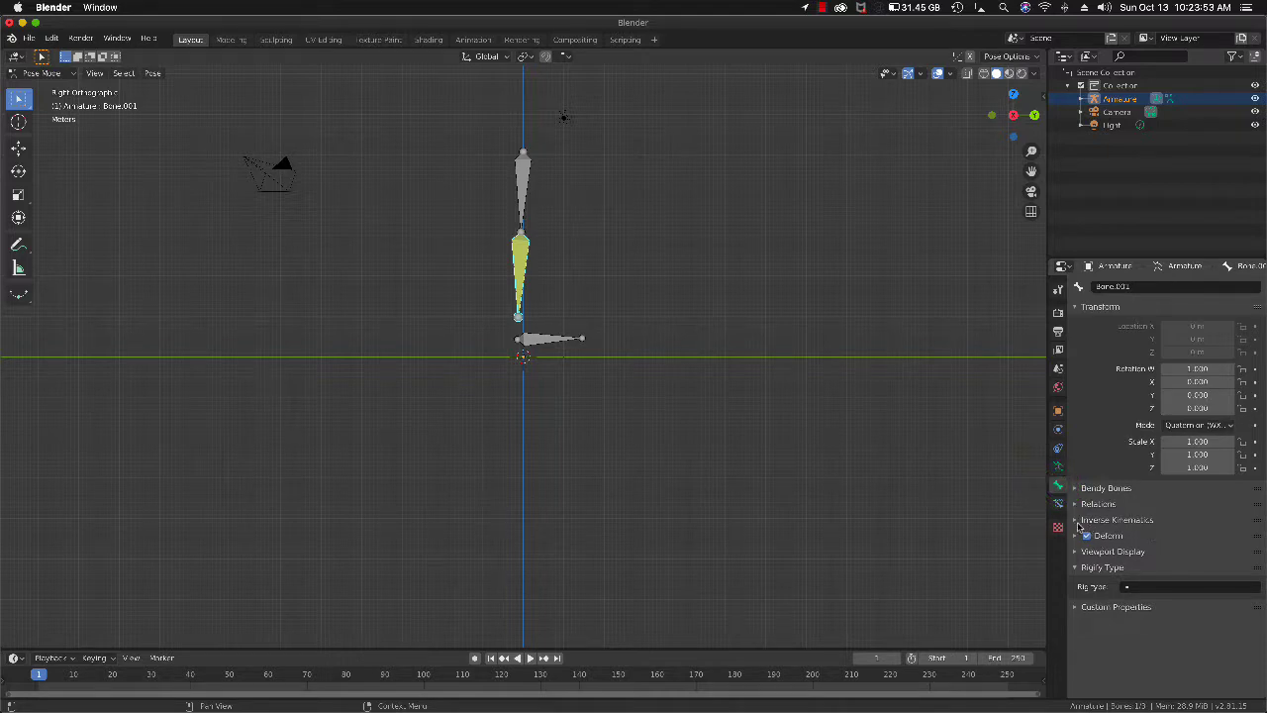
pyautogui.click(1075, 520)
pyautogui.scroll(-5, 1095, 560)
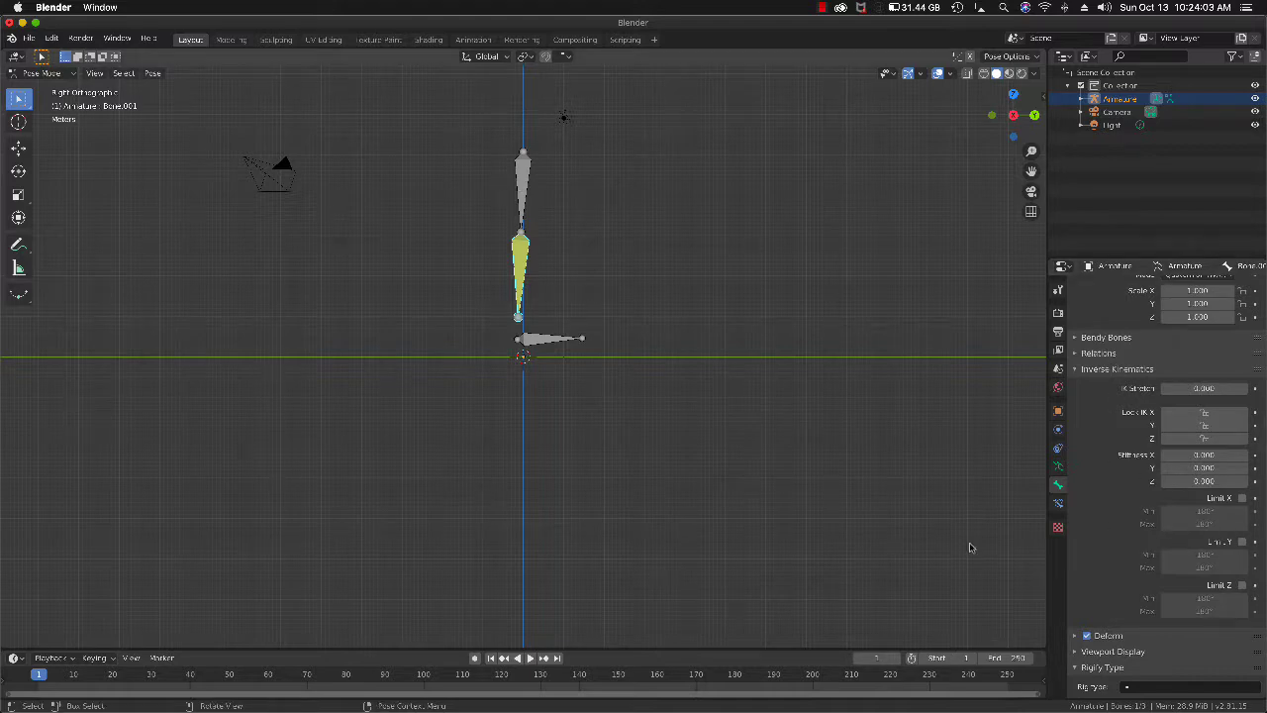
# - Check the bone constraint list again, then return to the Inverse Kinematics panel
pyautogui.click(1058, 505)
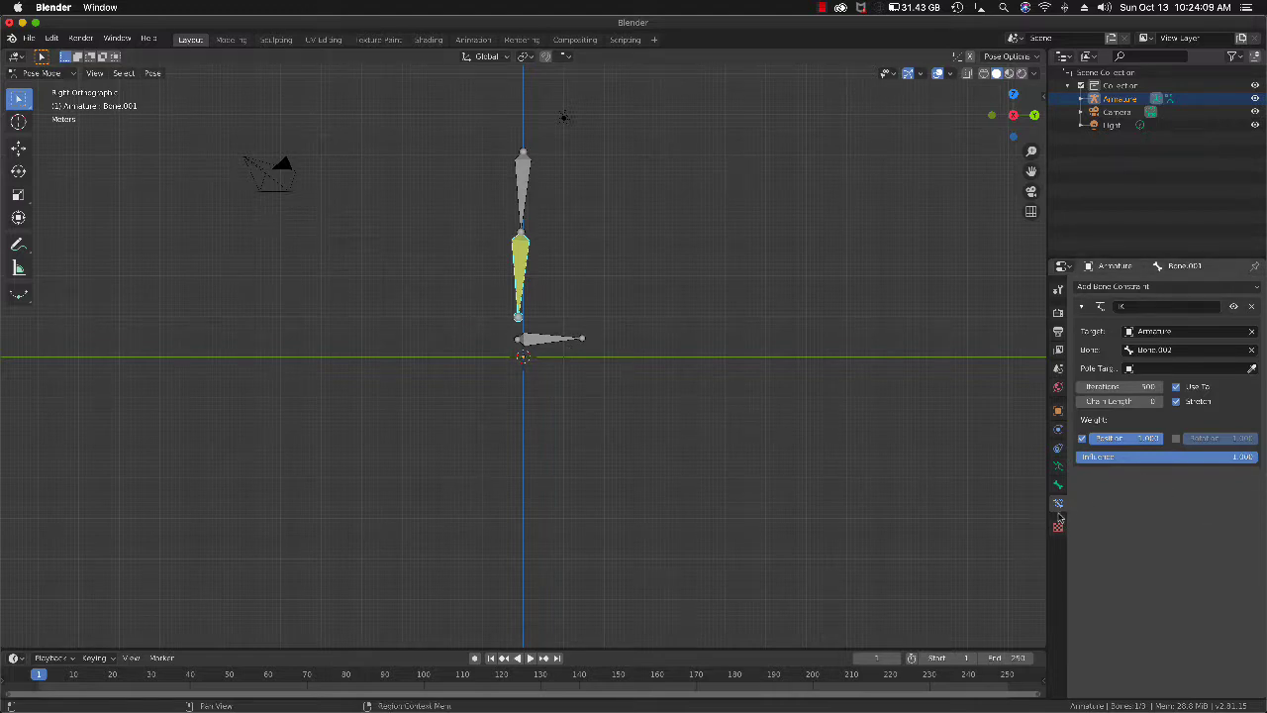
pyautogui.click(1232, 287)
pyautogui.click(1057, 485)
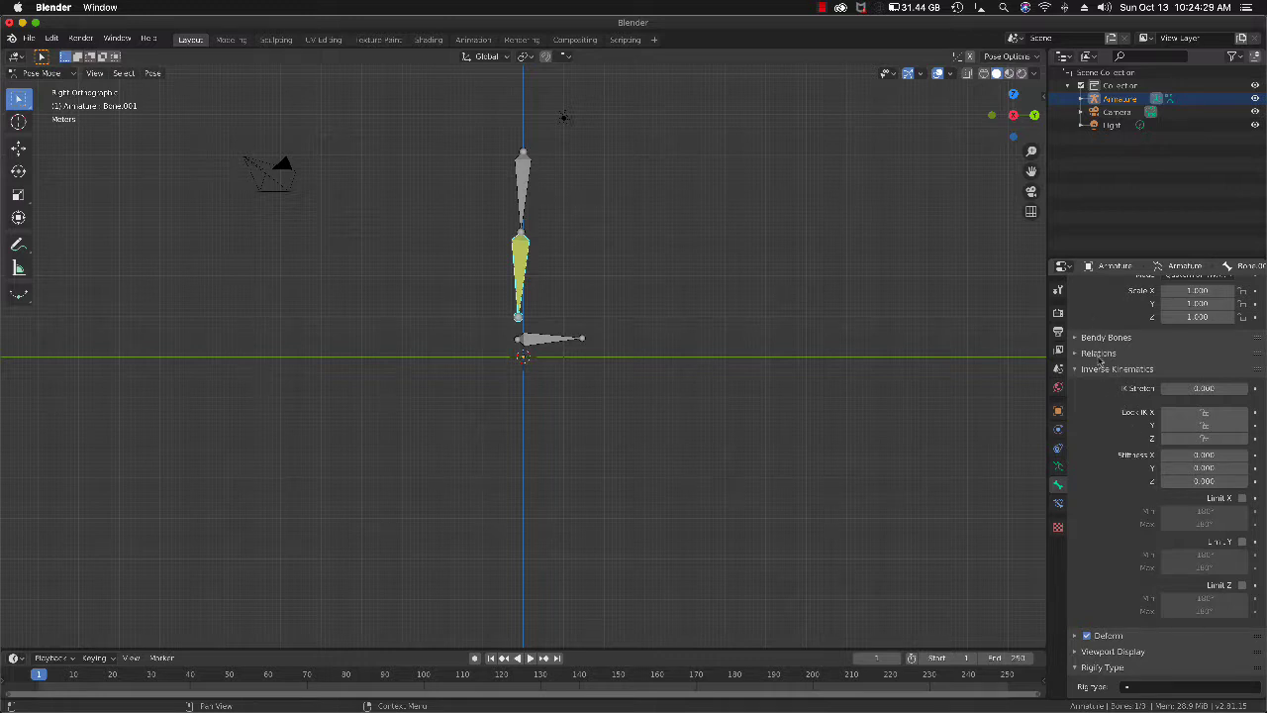
pyautogui.scroll(5, 1100, 358)
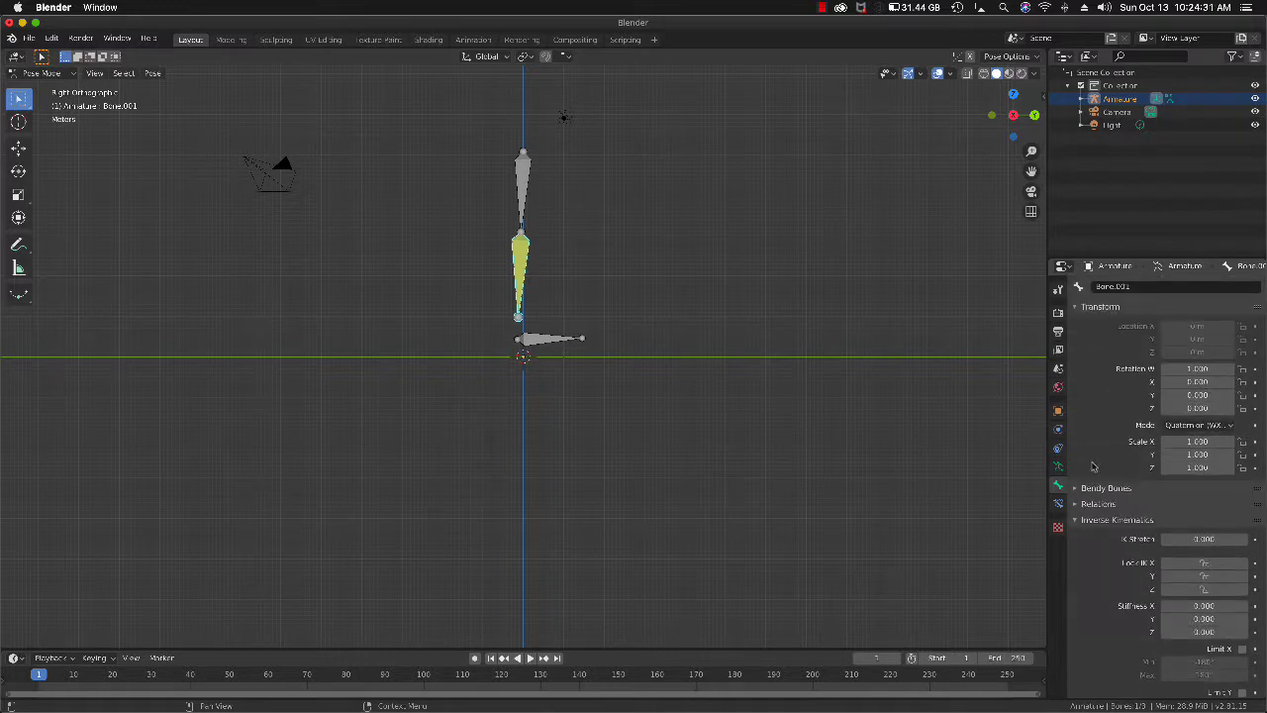
pyautogui.scroll(-5, 1100, 534)
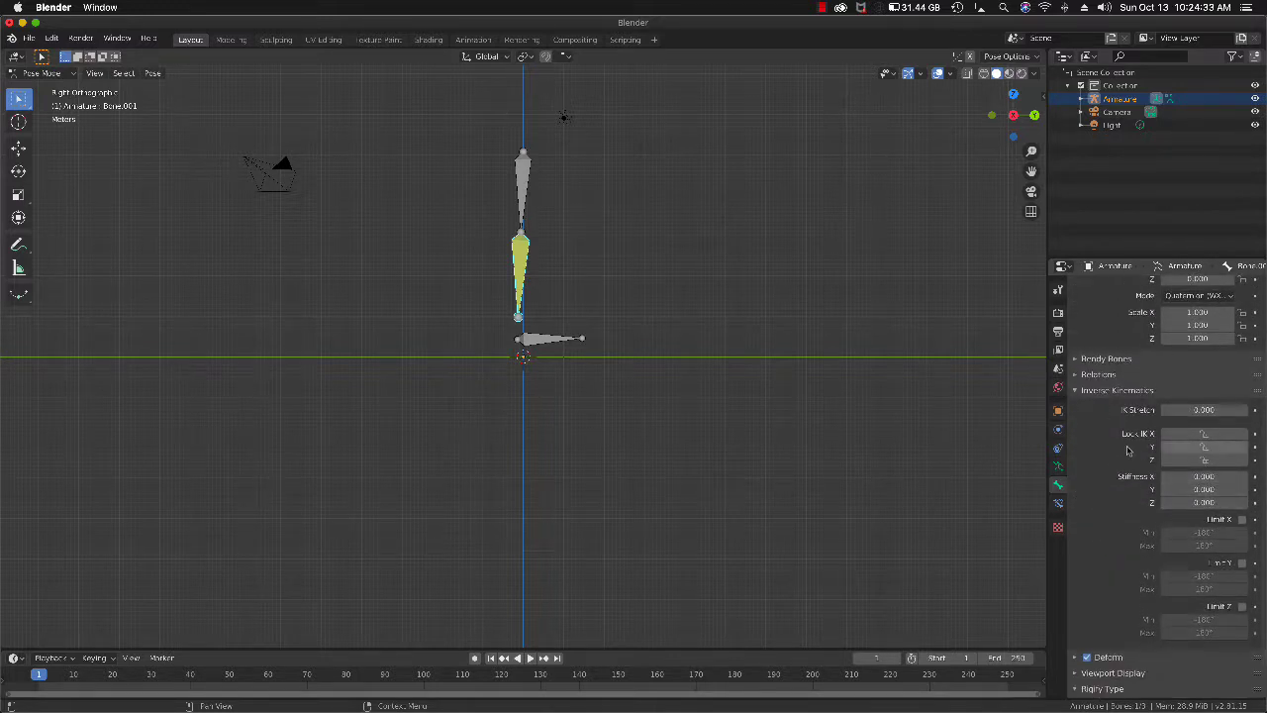
pyautogui.scroll(-1, 1086, 448)
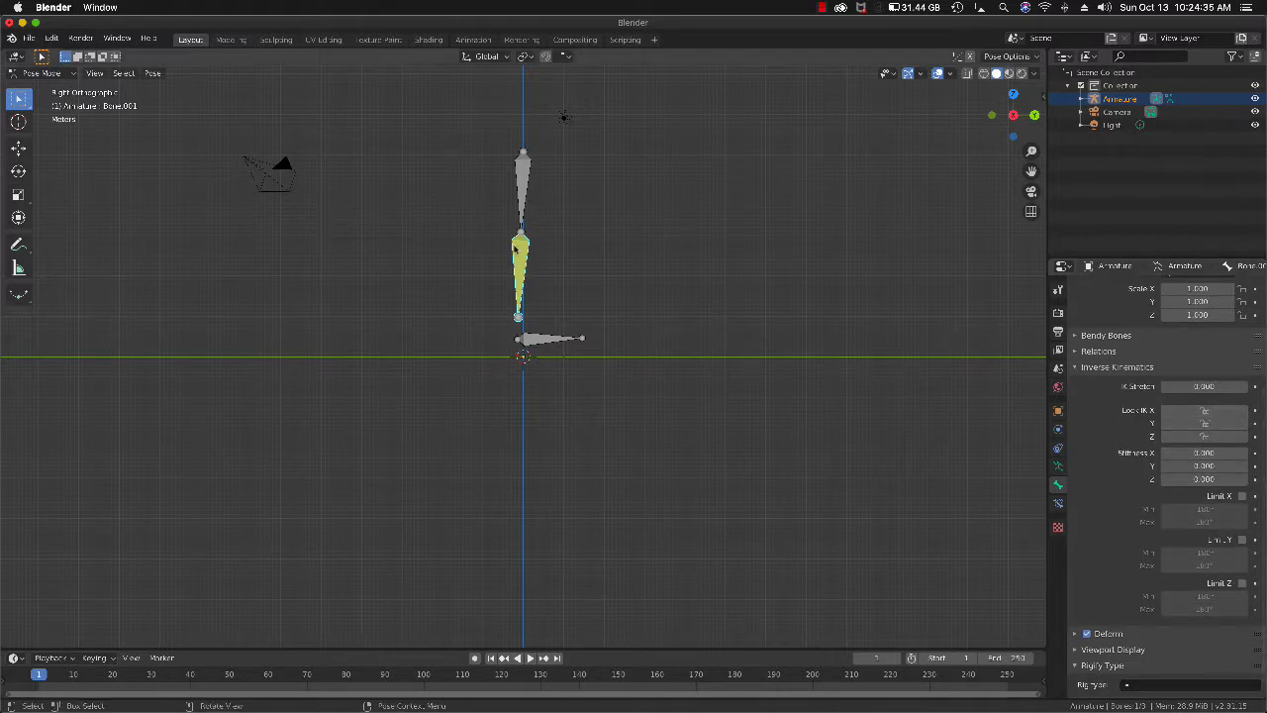
# - Lock the upper bone's IK rotation on X, Y and Z, then test by moving Bone.002
pyautogui.click(523, 170)
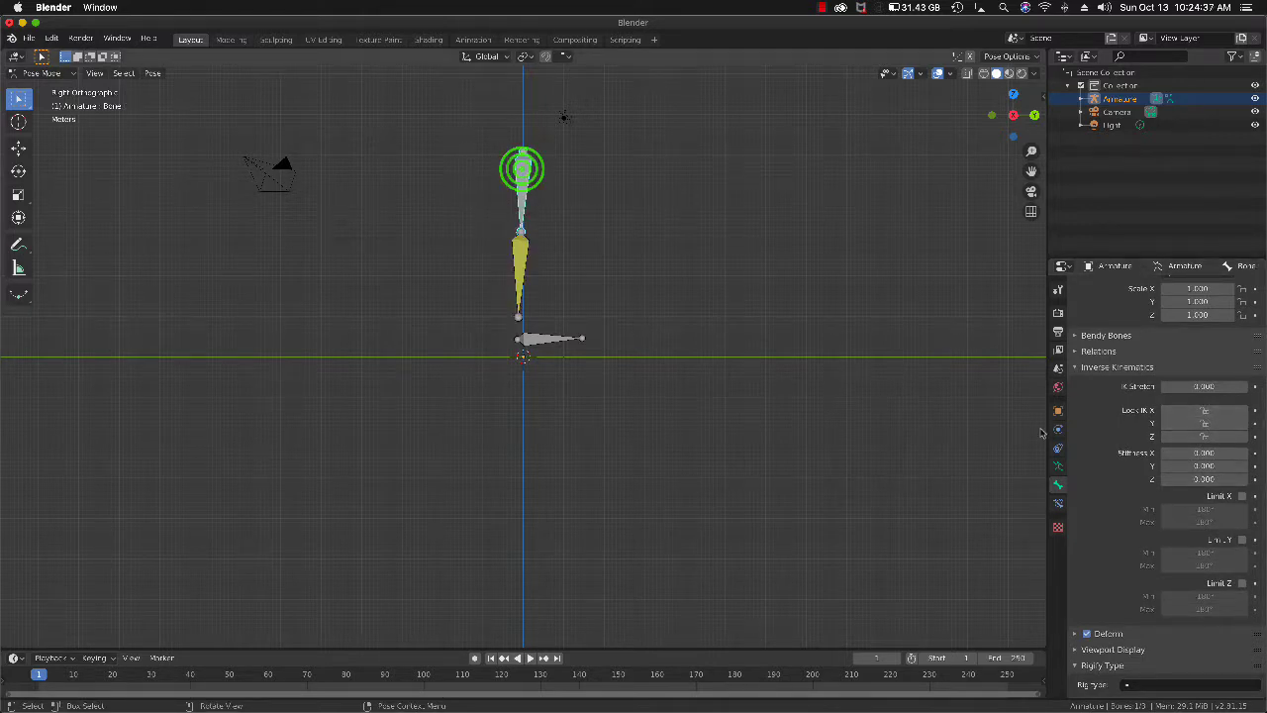
pyautogui.click(1203, 410)
pyautogui.click(1203, 423)
pyautogui.click(1204, 436)
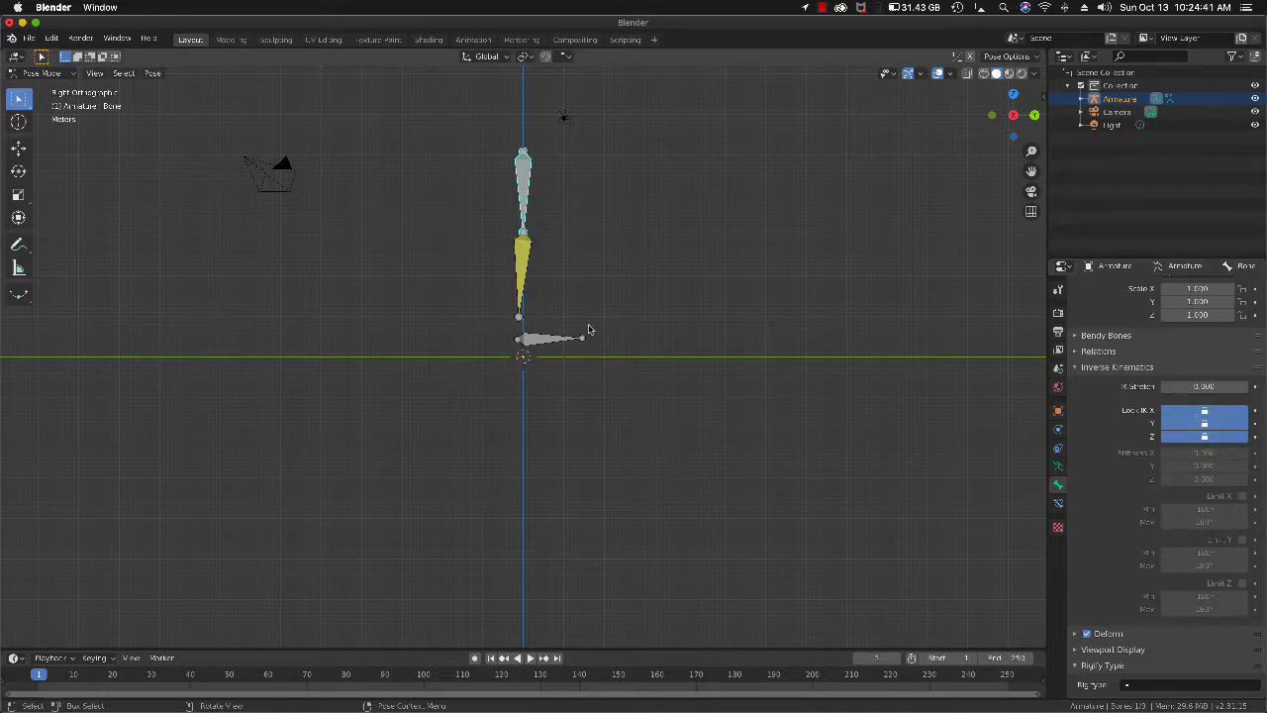
pyautogui.click(545, 340)
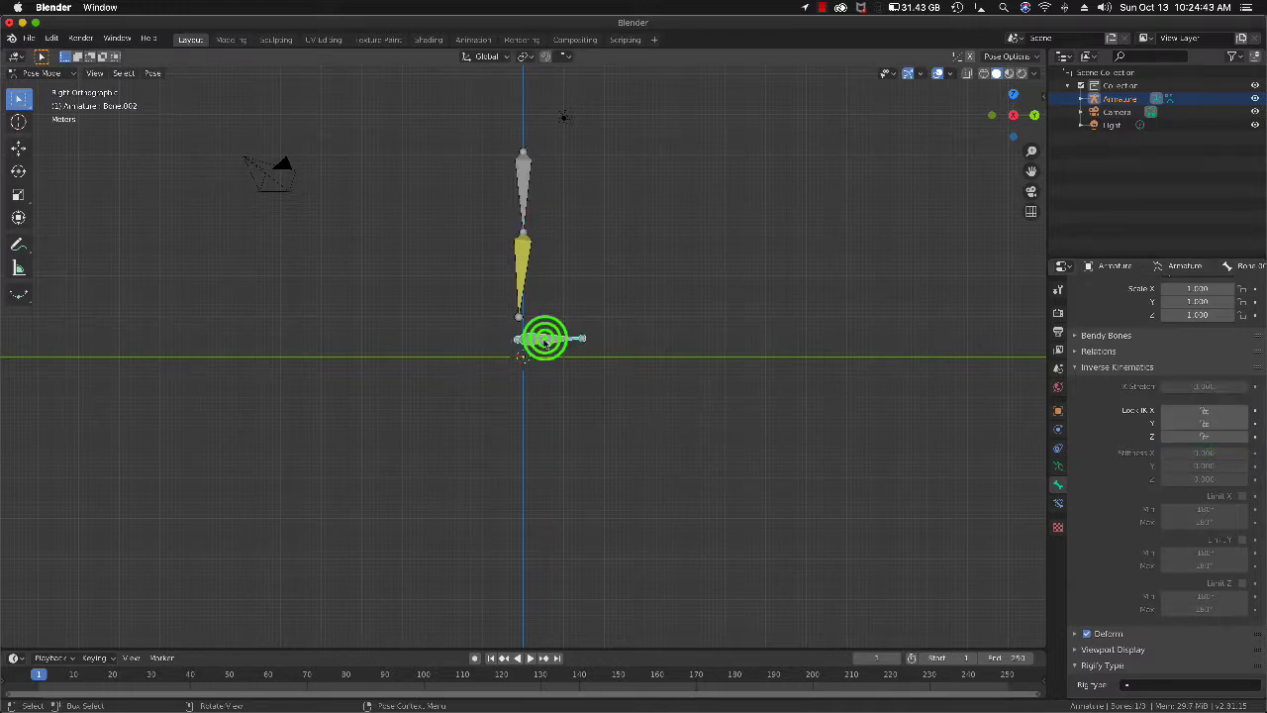
pyautogui.press('g')
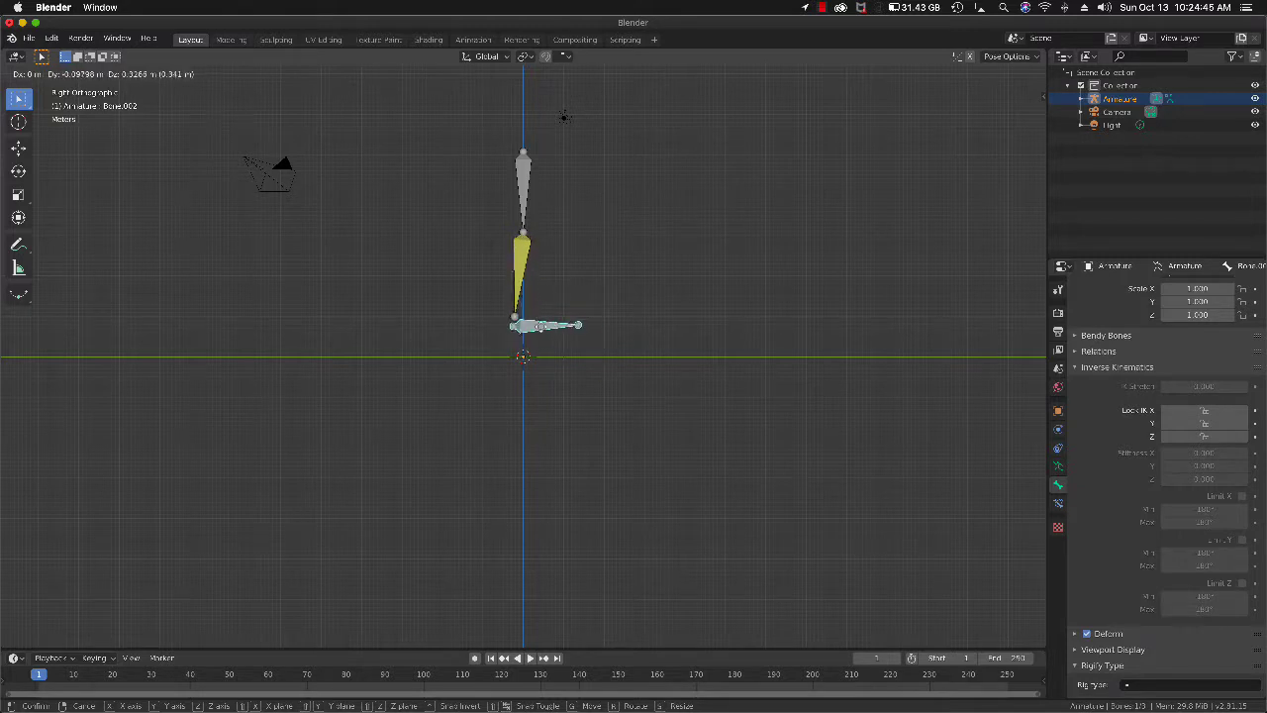
pyautogui.click(550, 337)
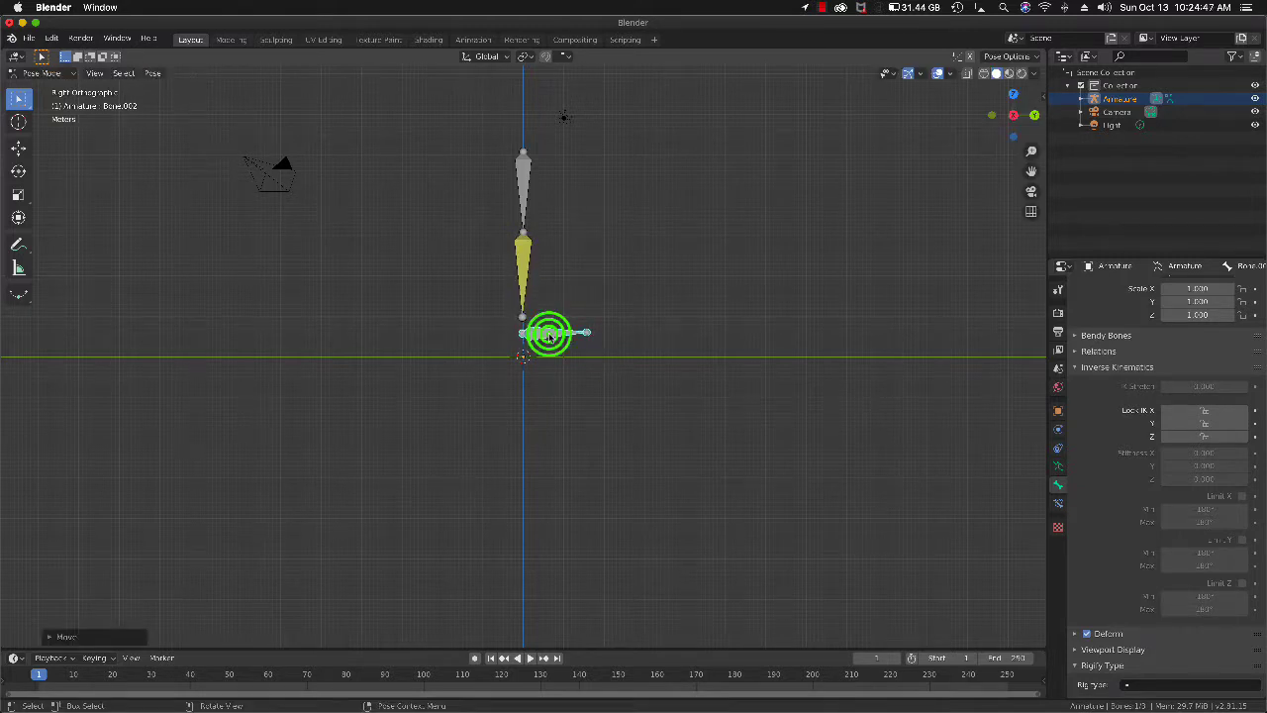
# - Unlock Y and Z on the upper bone and move Bone.002 again to test
pyautogui.scroll(-10, 735, 454)
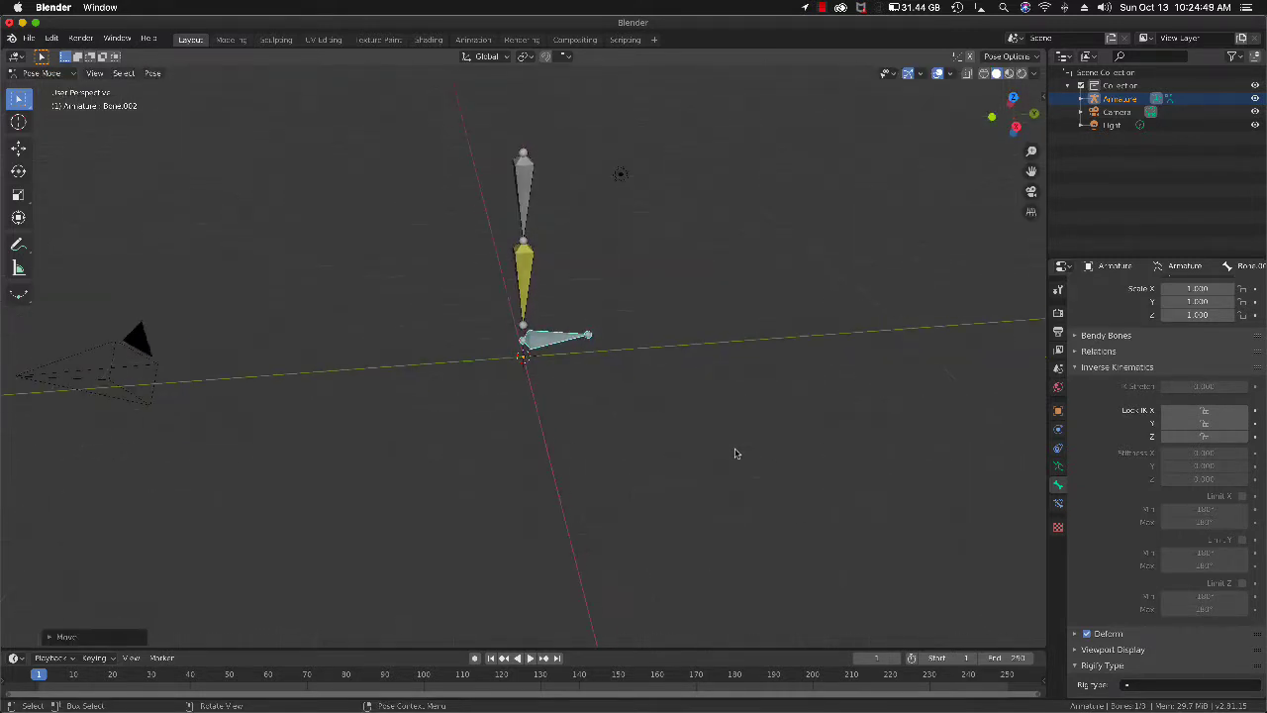
pyautogui.scroll(2, 1195, 414)
pyautogui.click(519, 185)
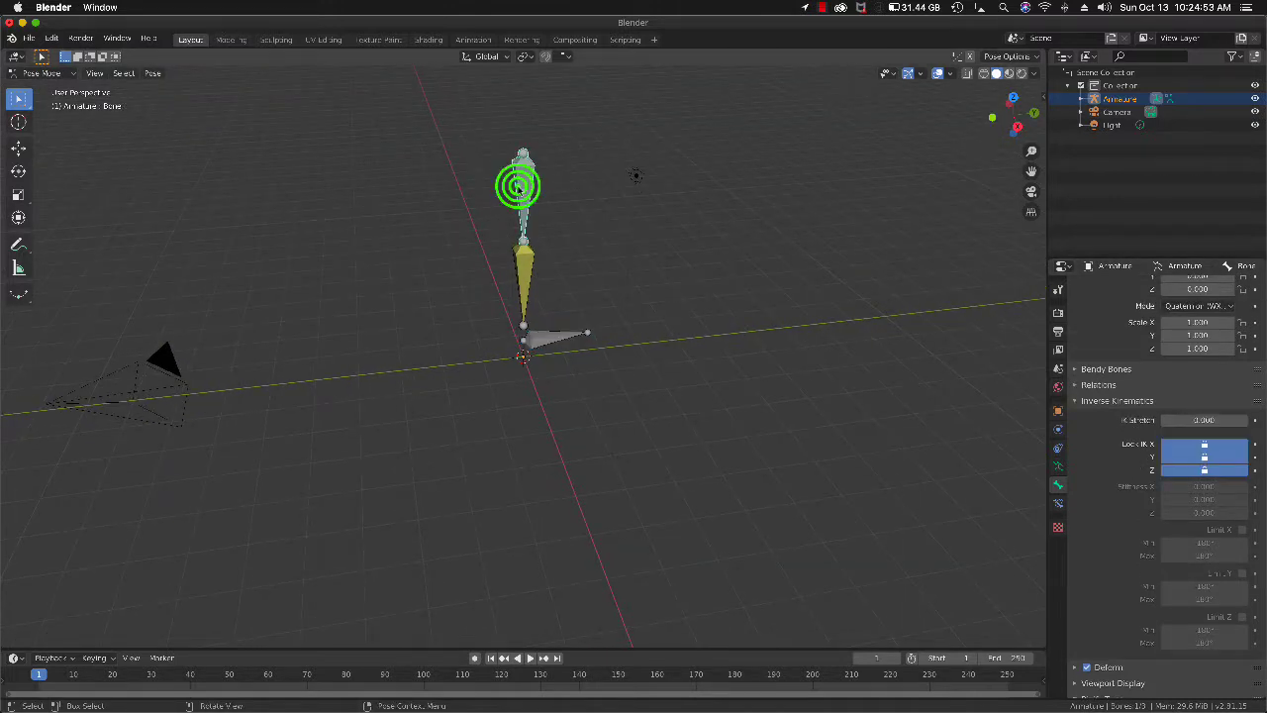
pyautogui.click(1203, 457)
pyautogui.click(1203, 470)
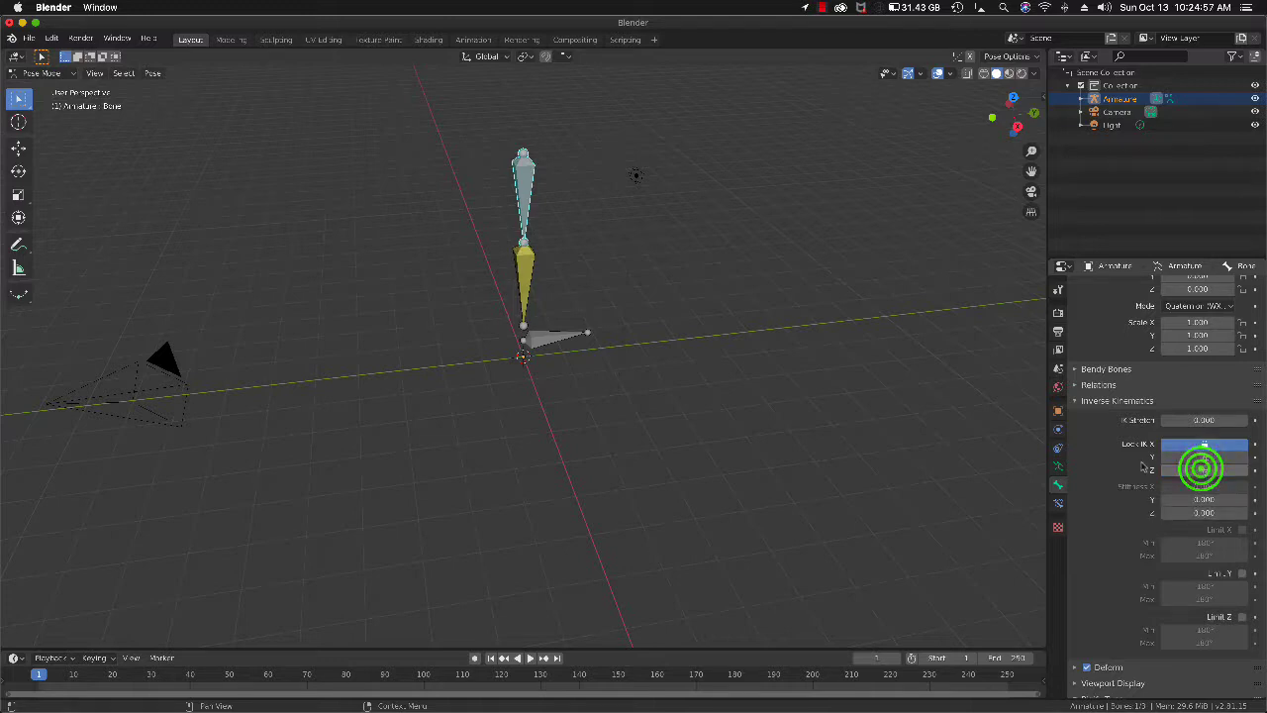
pyautogui.click(546, 341)
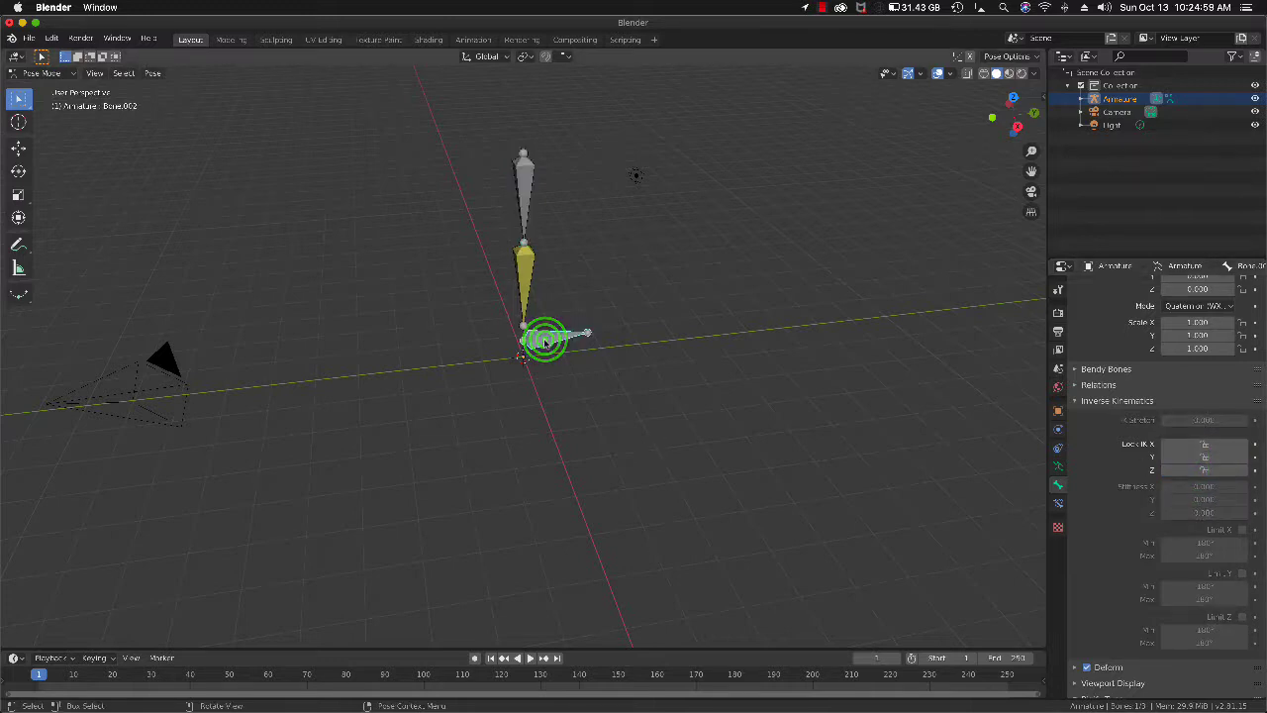
pyautogui.press('g')
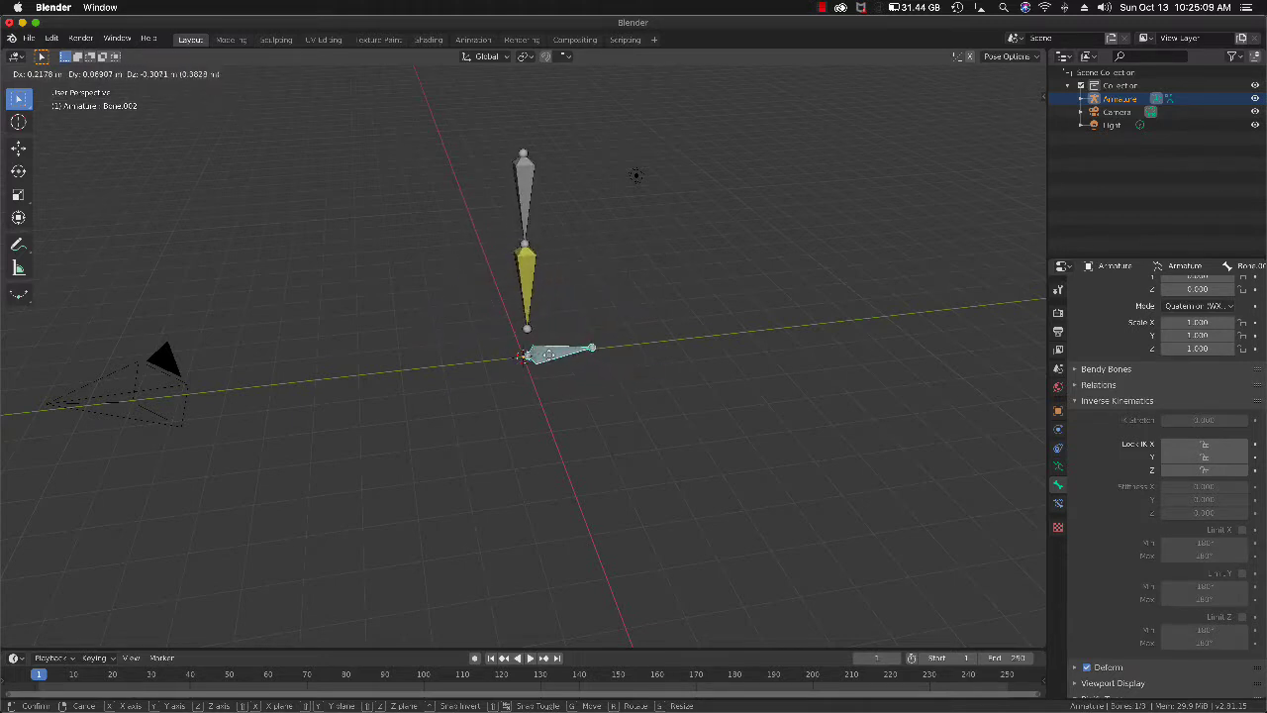
pyautogui.click(549, 356)
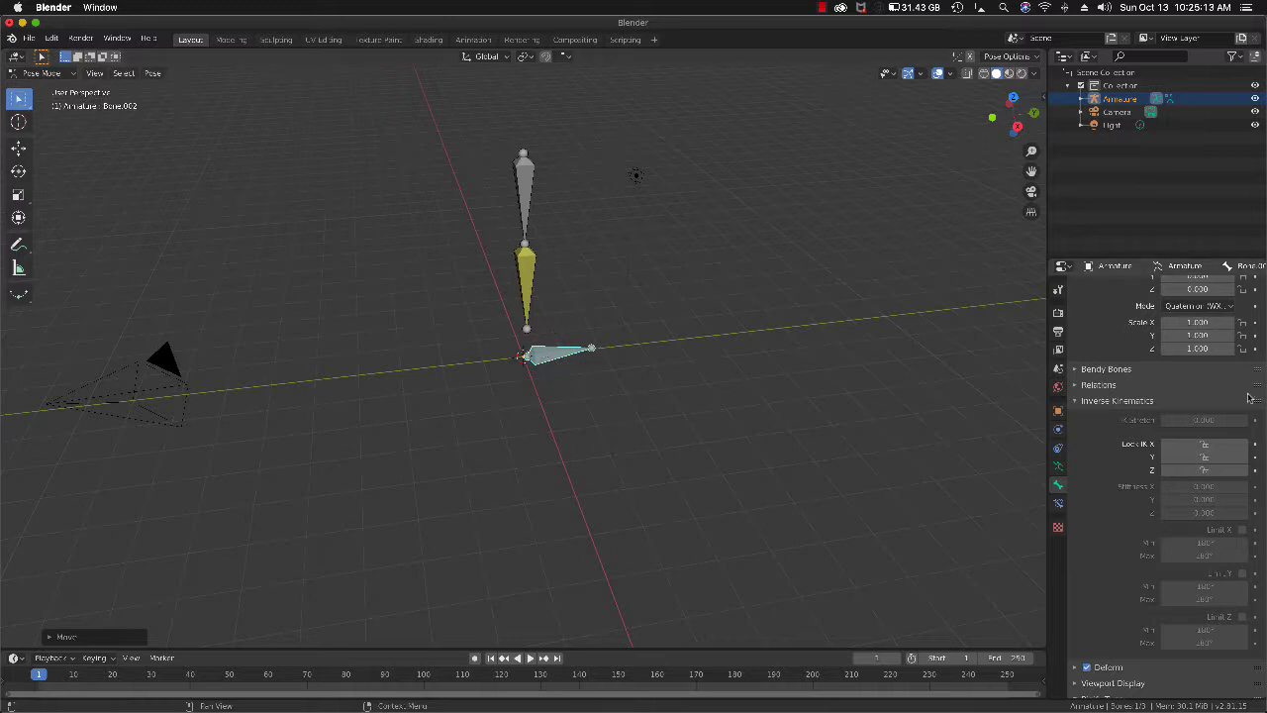
# - Toggle Bone.002's Lock IK X and reselect the top bone
pyautogui.click(1177, 446)
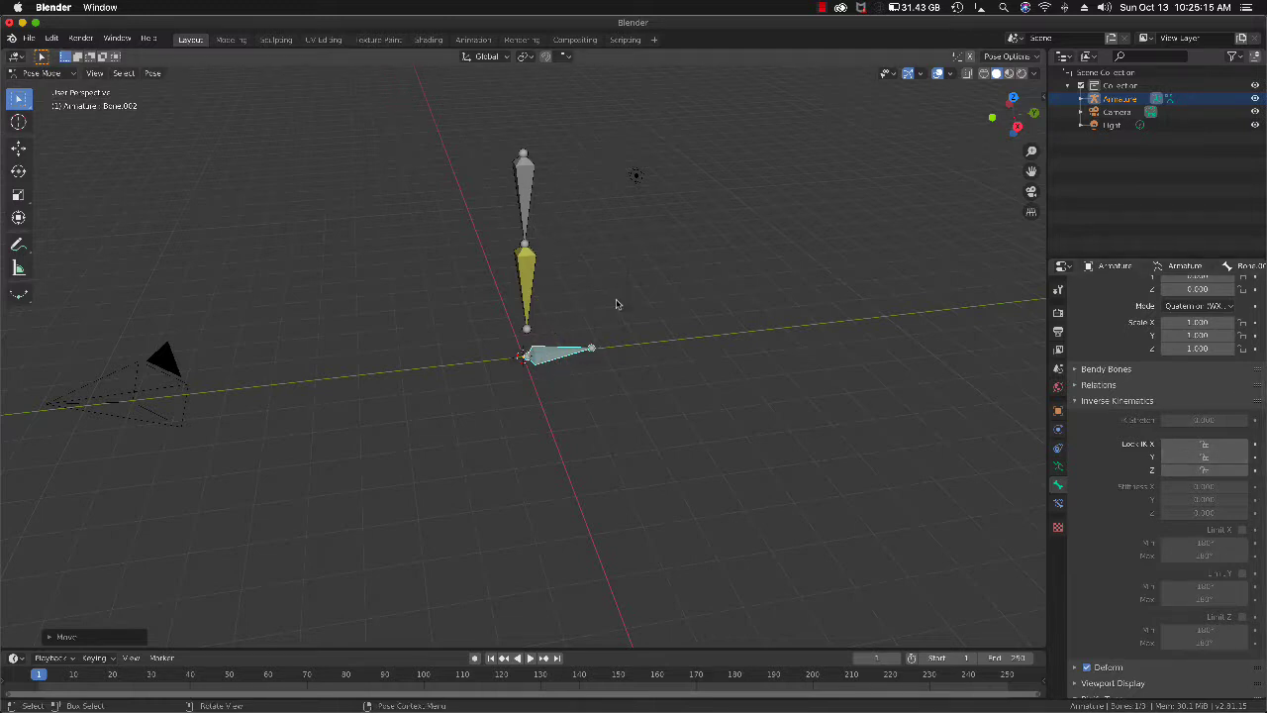
pyautogui.scroll(5, 615, 304)
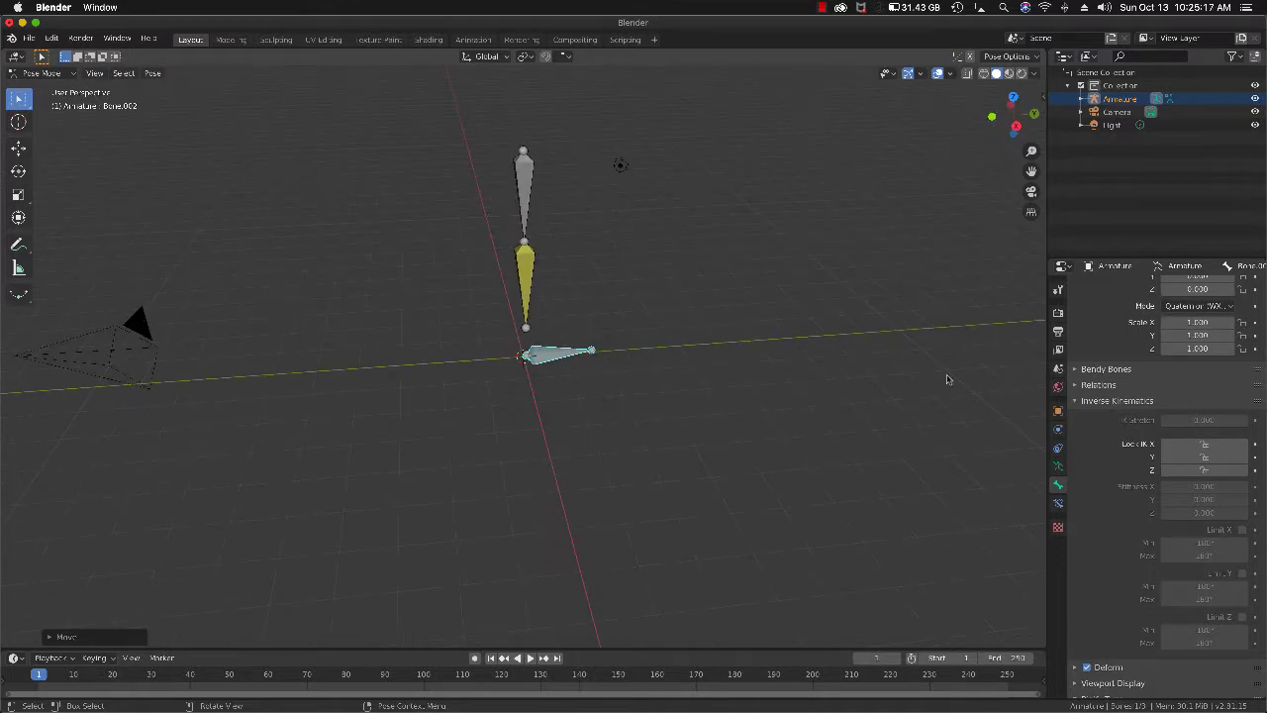
pyautogui.click(519, 172)
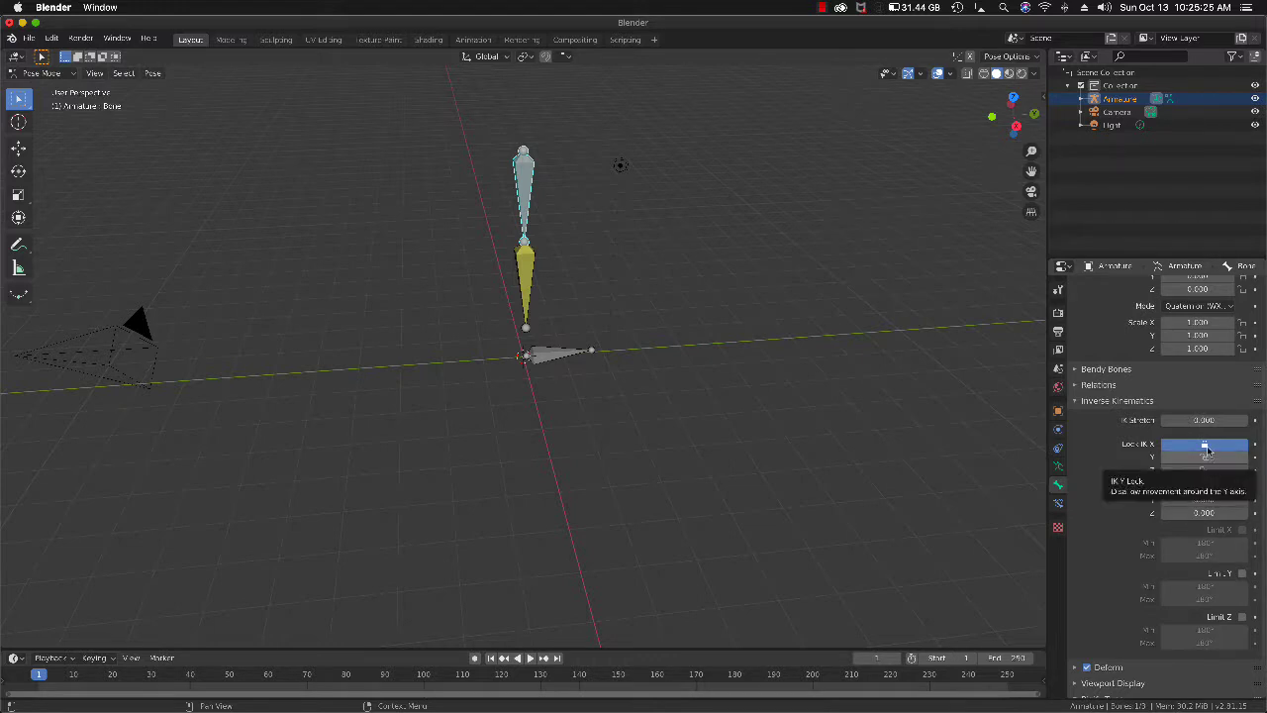
# - Lock the top bone's IK only around Z, then bend the chain by moving Bone.002 twice
pyautogui.click(1203, 470)
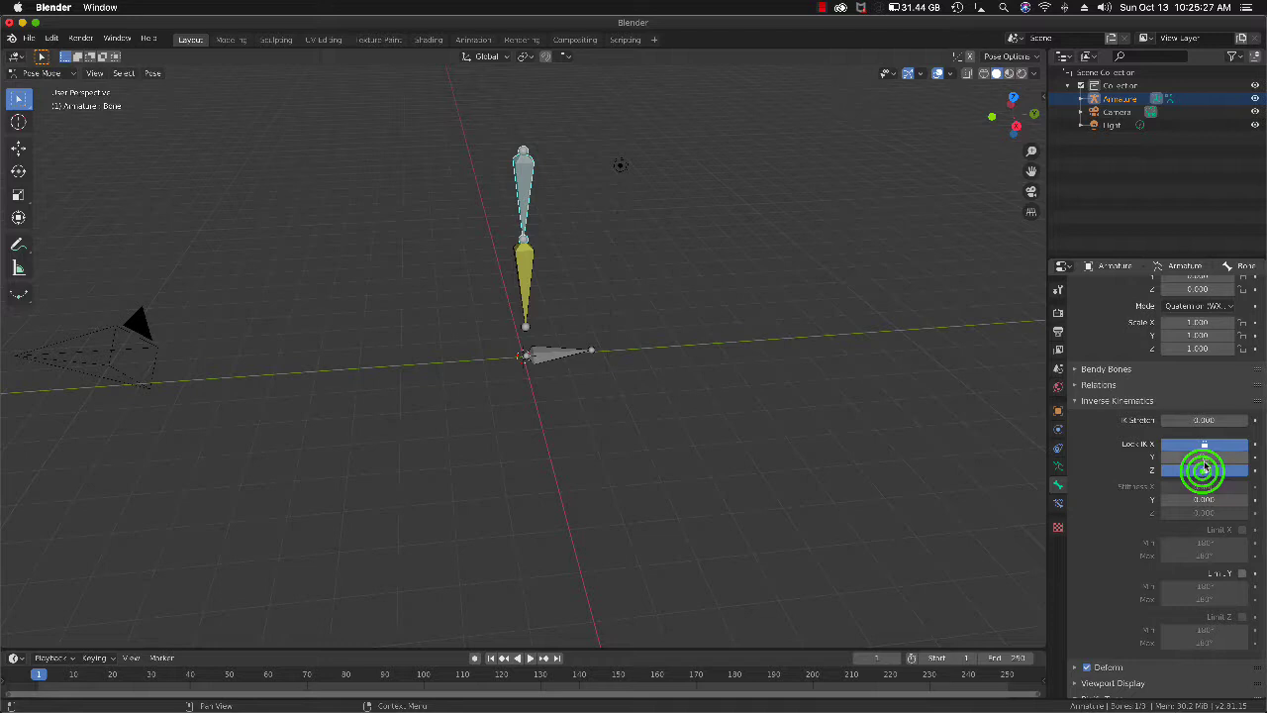
pyautogui.click(1203, 445)
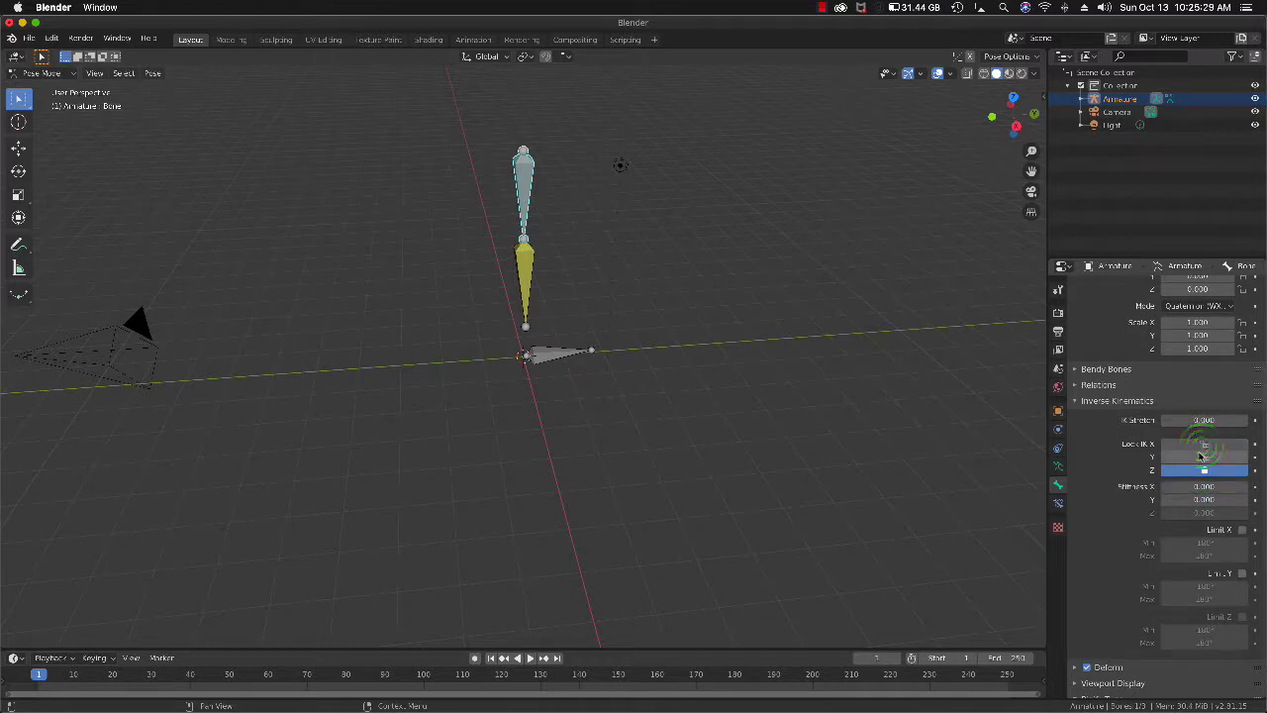
pyautogui.click(546, 354)
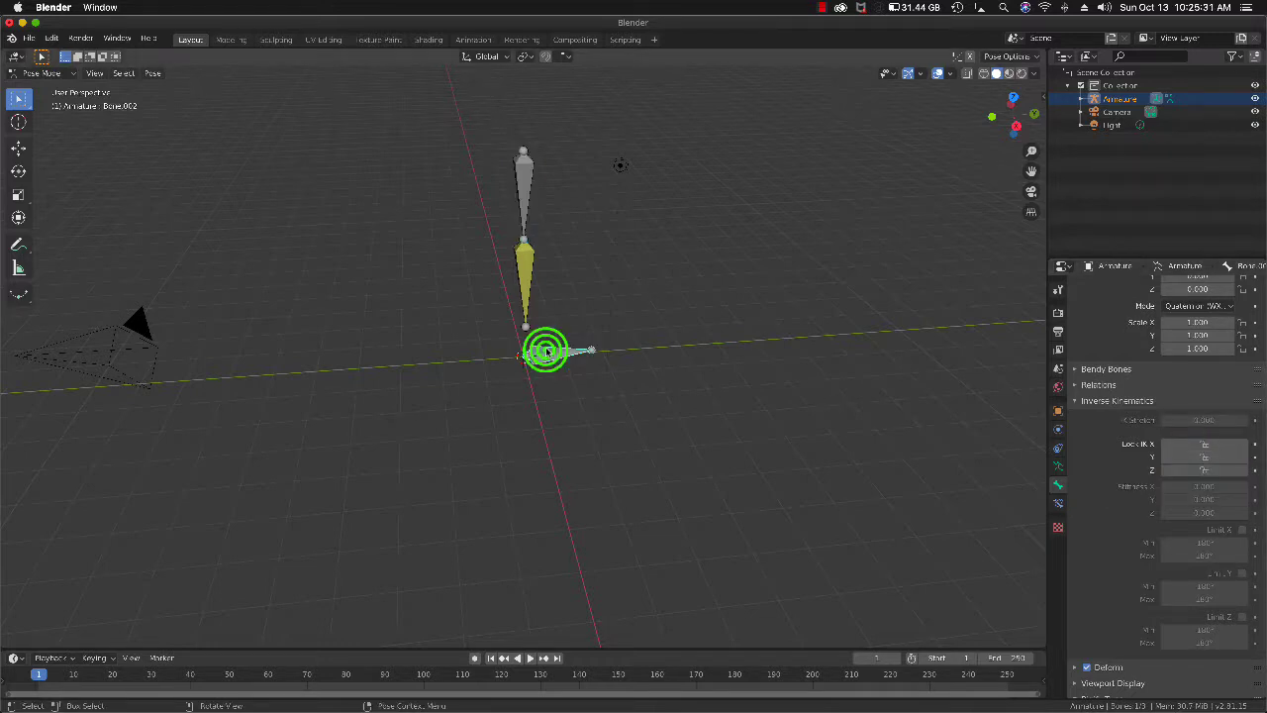
pyautogui.press('g')
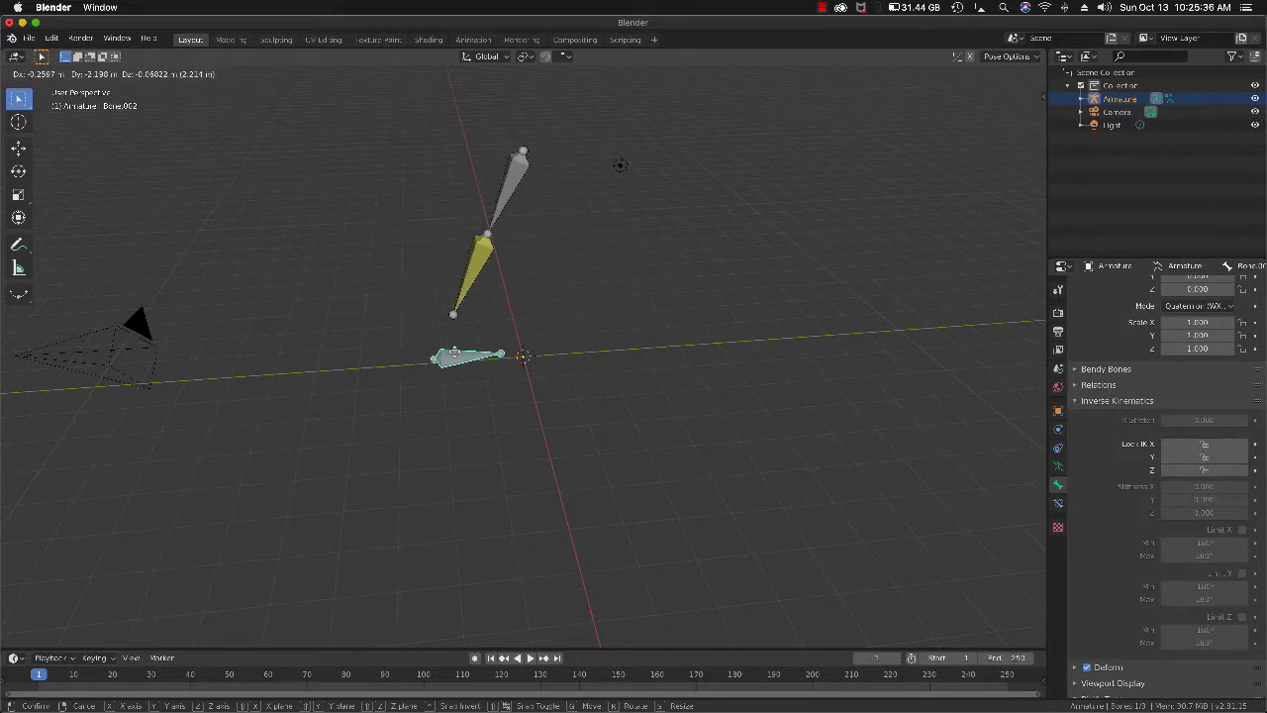
pyautogui.click(475, 363)
pyautogui.scroll(-5, 479, 366)
pyautogui.scroll(-3, 479, 366)
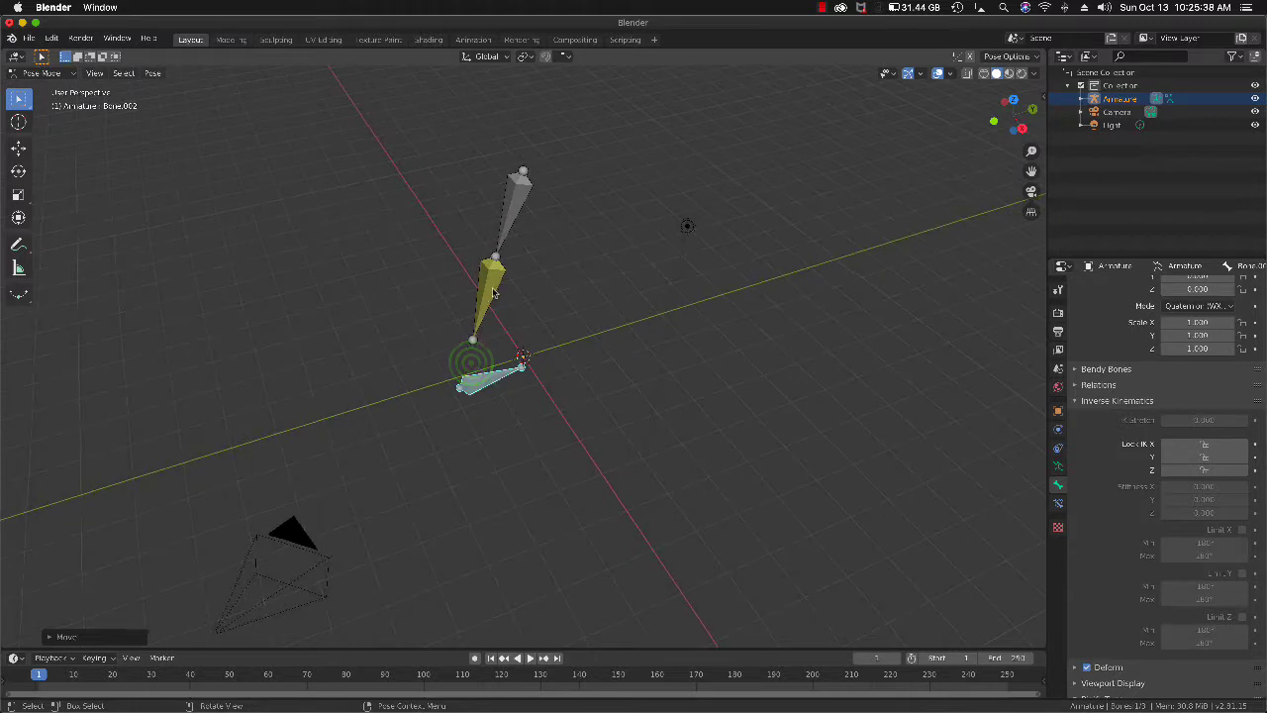
pyautogui.press('g')
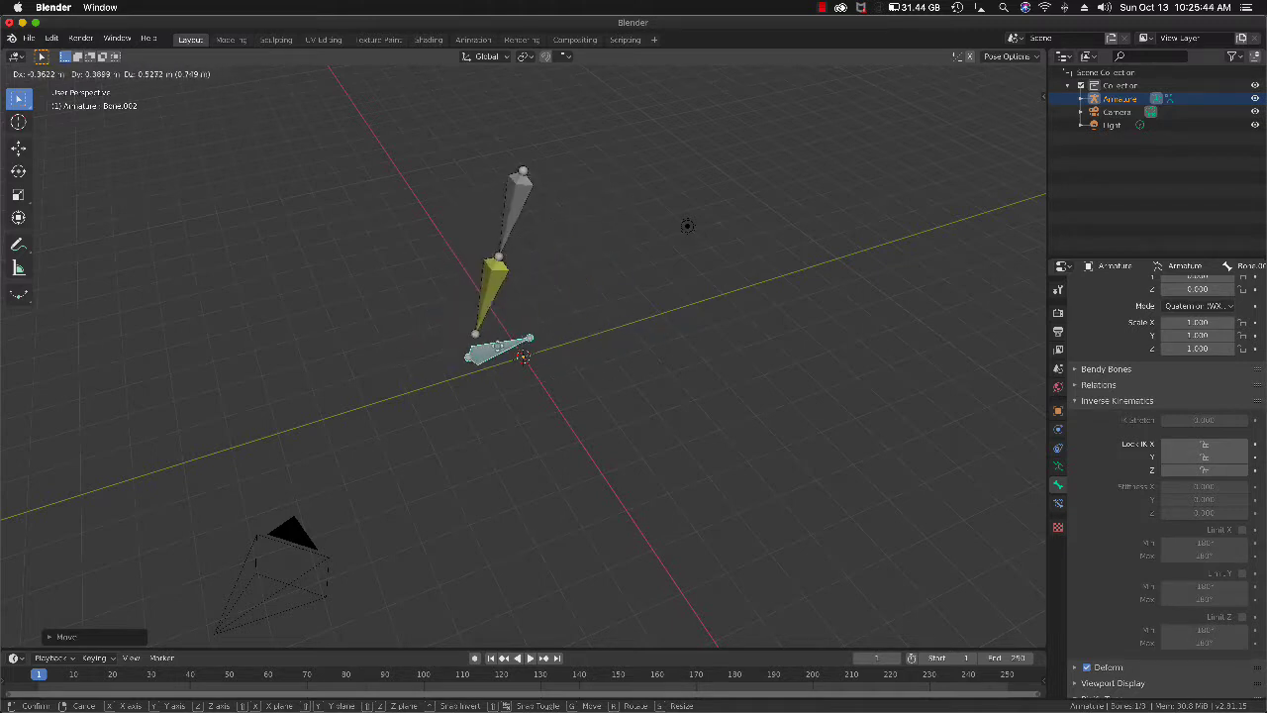
pyautogui.click(557, 334)
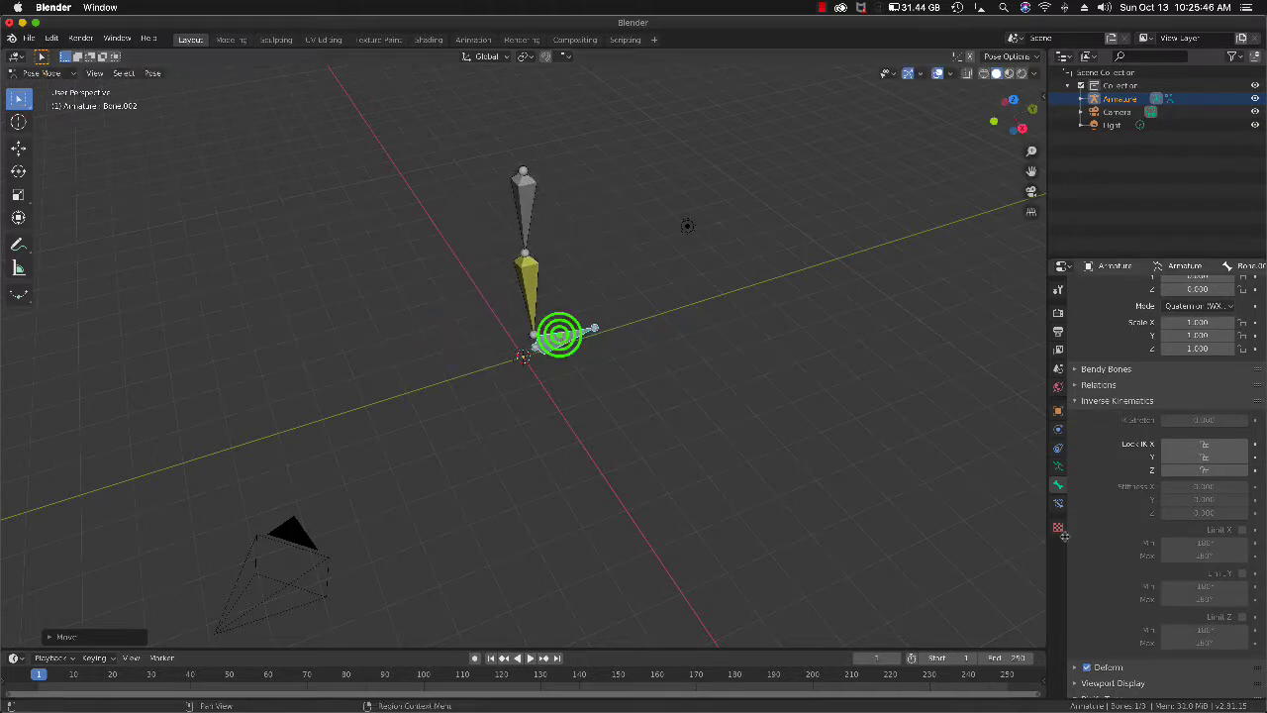
# - Lock the top bone's IK rotation around Y and Z
pyautogui.click(518, 203)
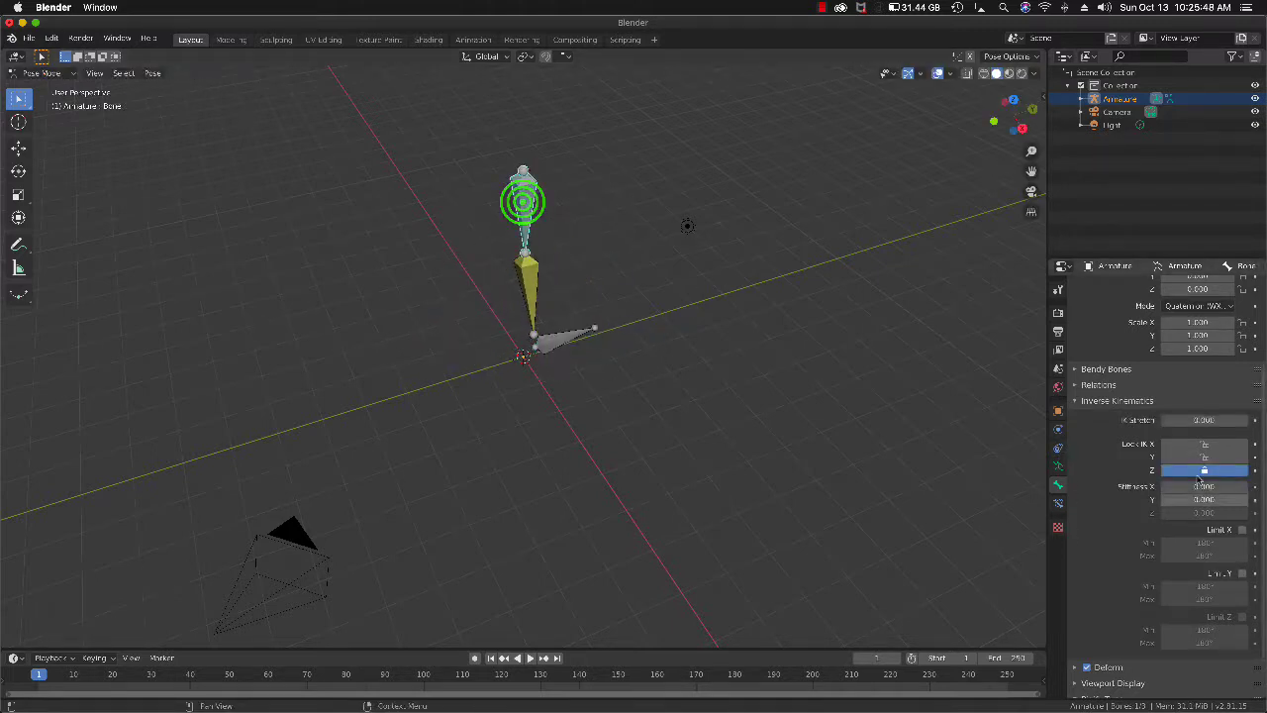
pyautogui.click(1199, 467)
pyautogui.click(1197, 456)
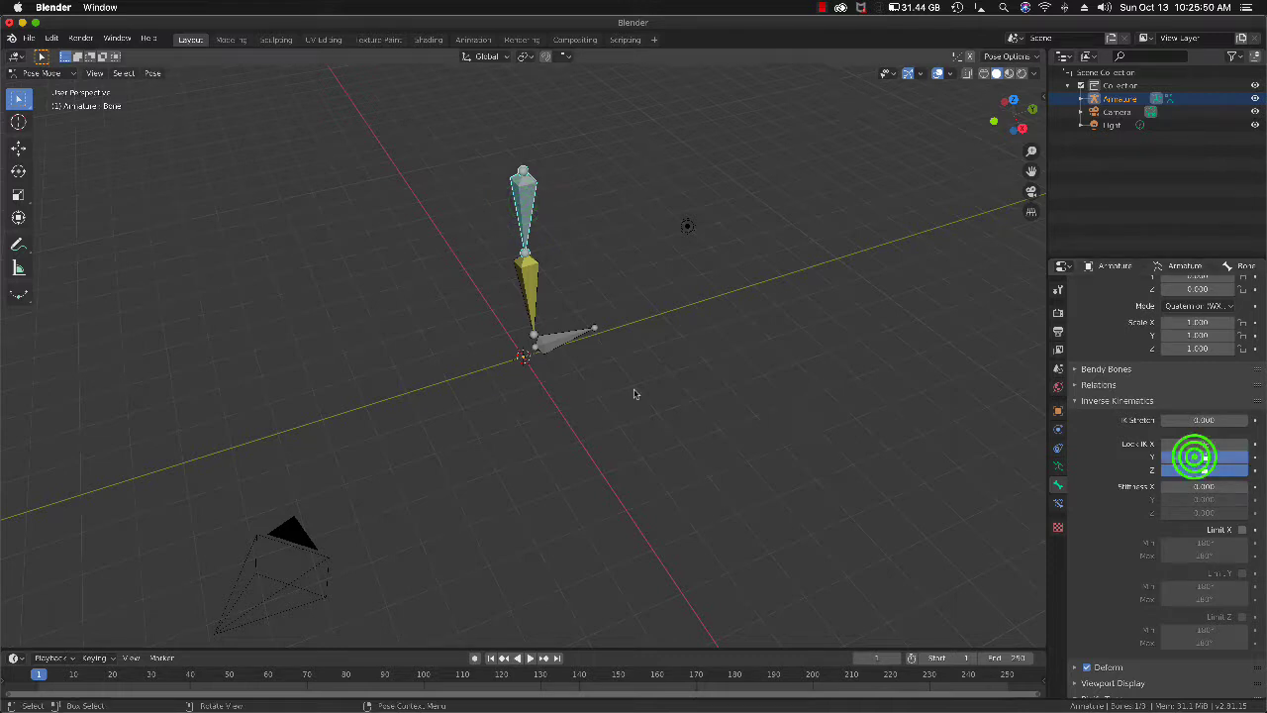
# - Test-move the control bone Bone.002 just past the origin with G
pyautogui.click(557, 343)
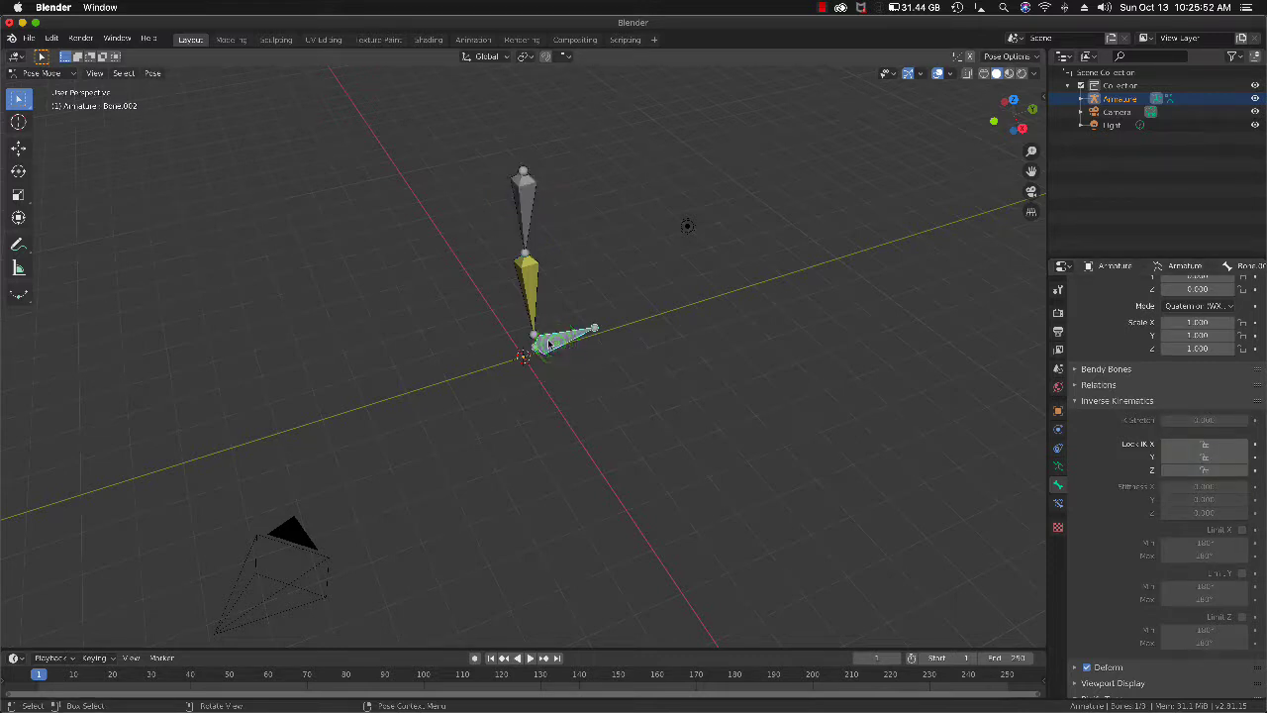
pyautogui.press('g')
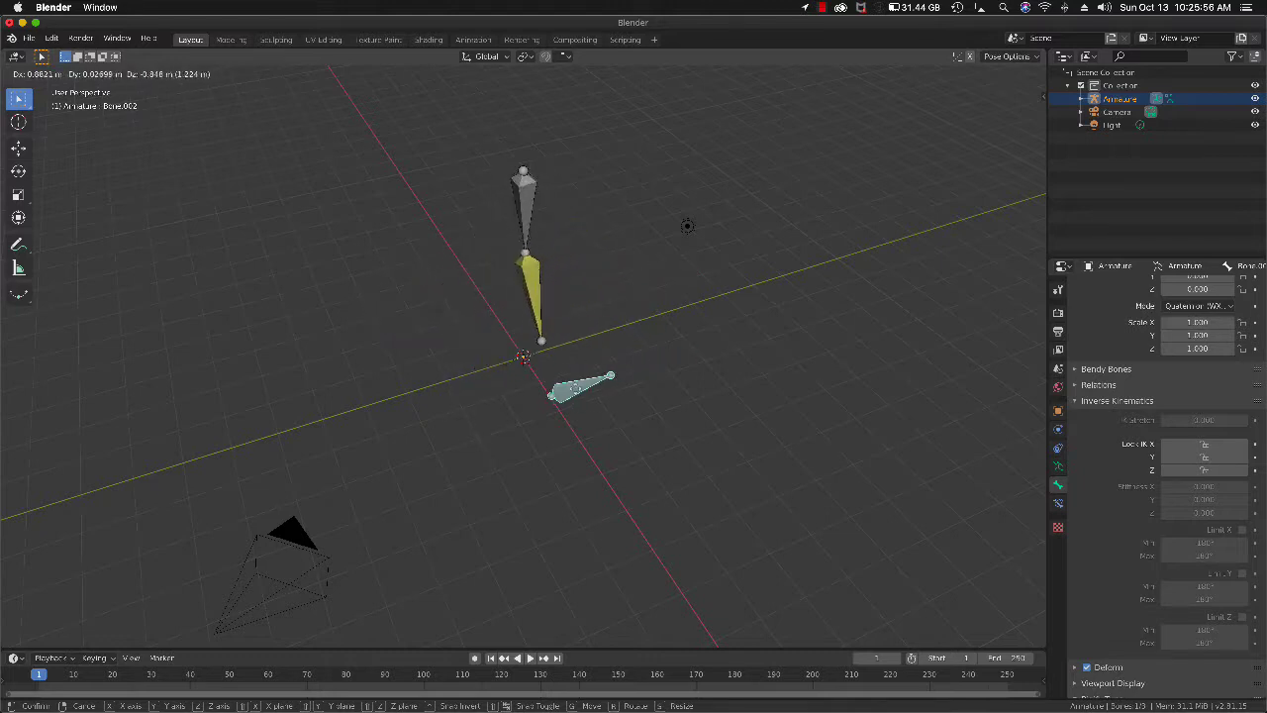
pyautogui.click(580, 387)
# - Select the middle bone Bone.001 and lock its IK rotation around Y
pyautogui.click(527, 201)
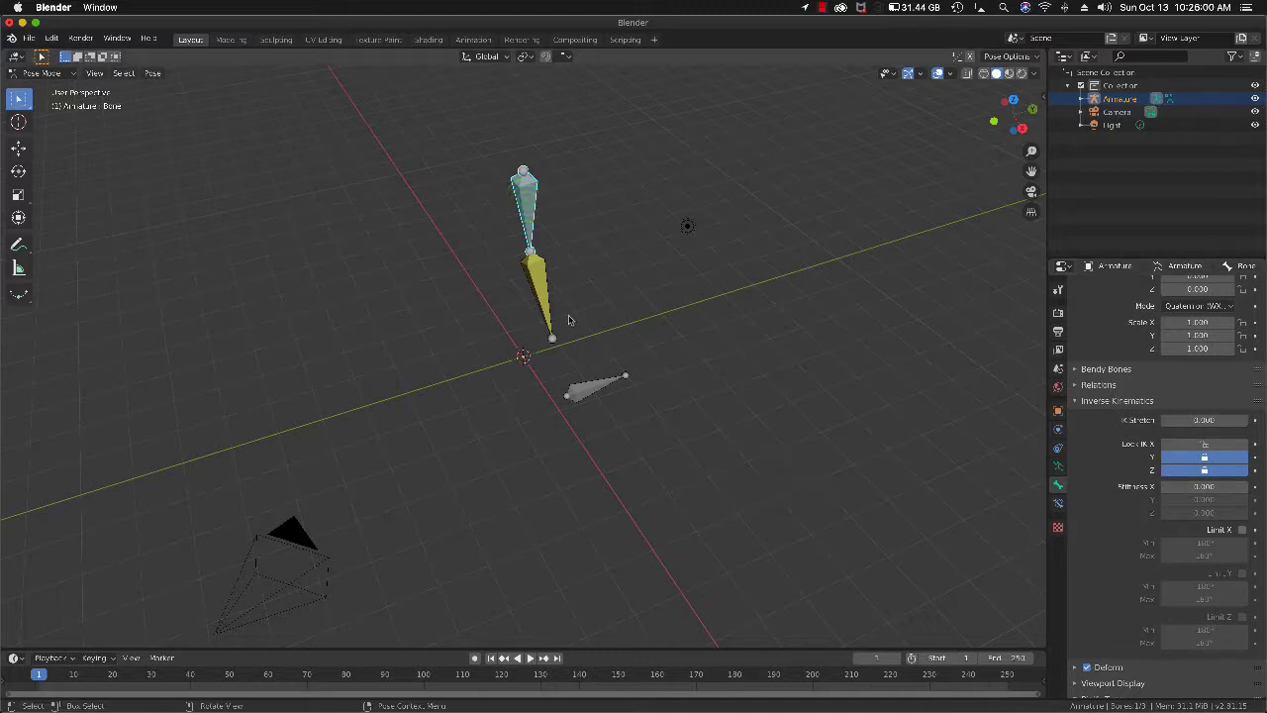
pyautogui.click(538, 285)
pyautogui.click(1193, 457)
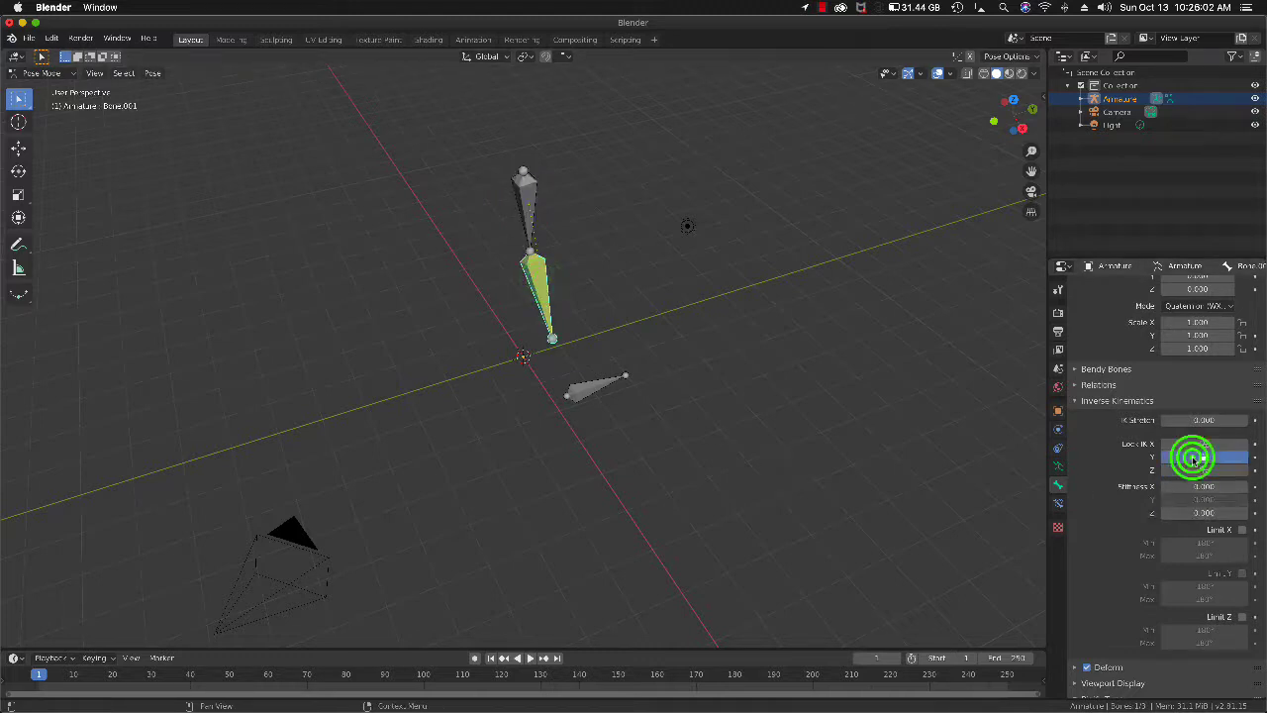
# - Enable Lock IK Z on Bone.001, then drag the control bone up-left to test the bend
pyautogui.click(1194, 469)
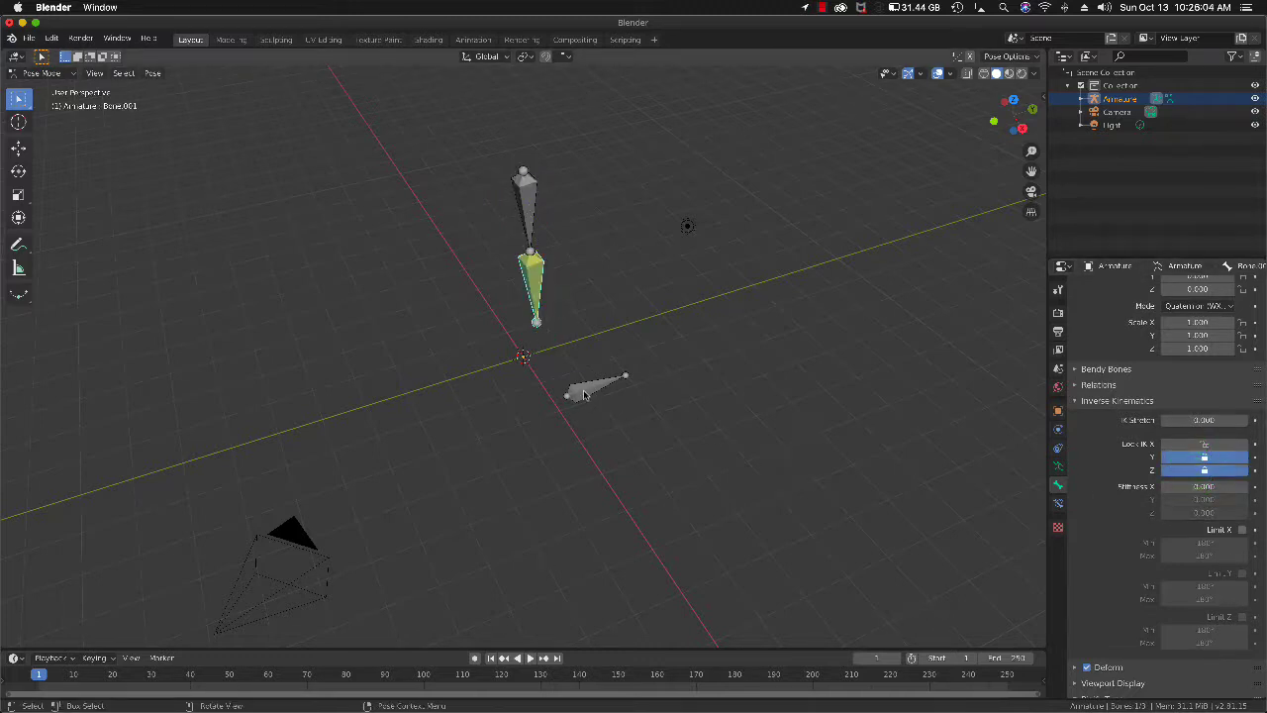
pyautogui.moveTo(584, 395); pyautogui.dragTo(589, 324)
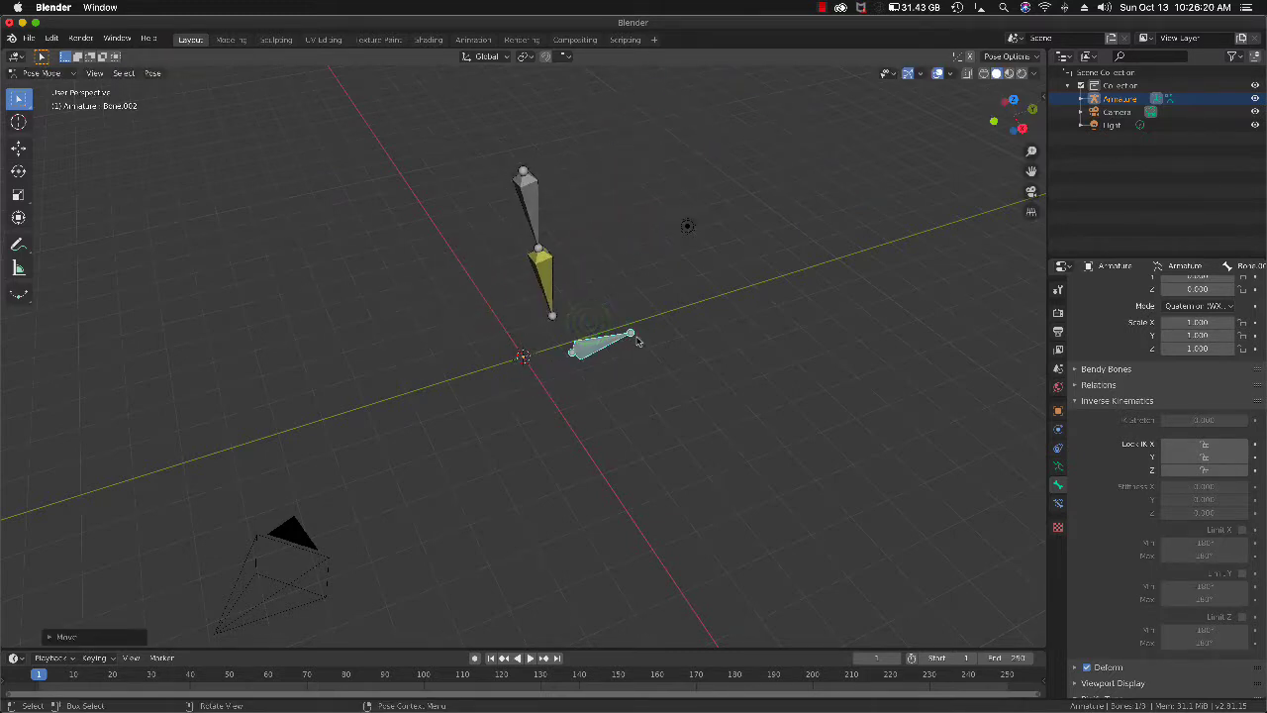
# - View the chain from the right side and move the control bone back to its base
pyautogui.press('KP_3')
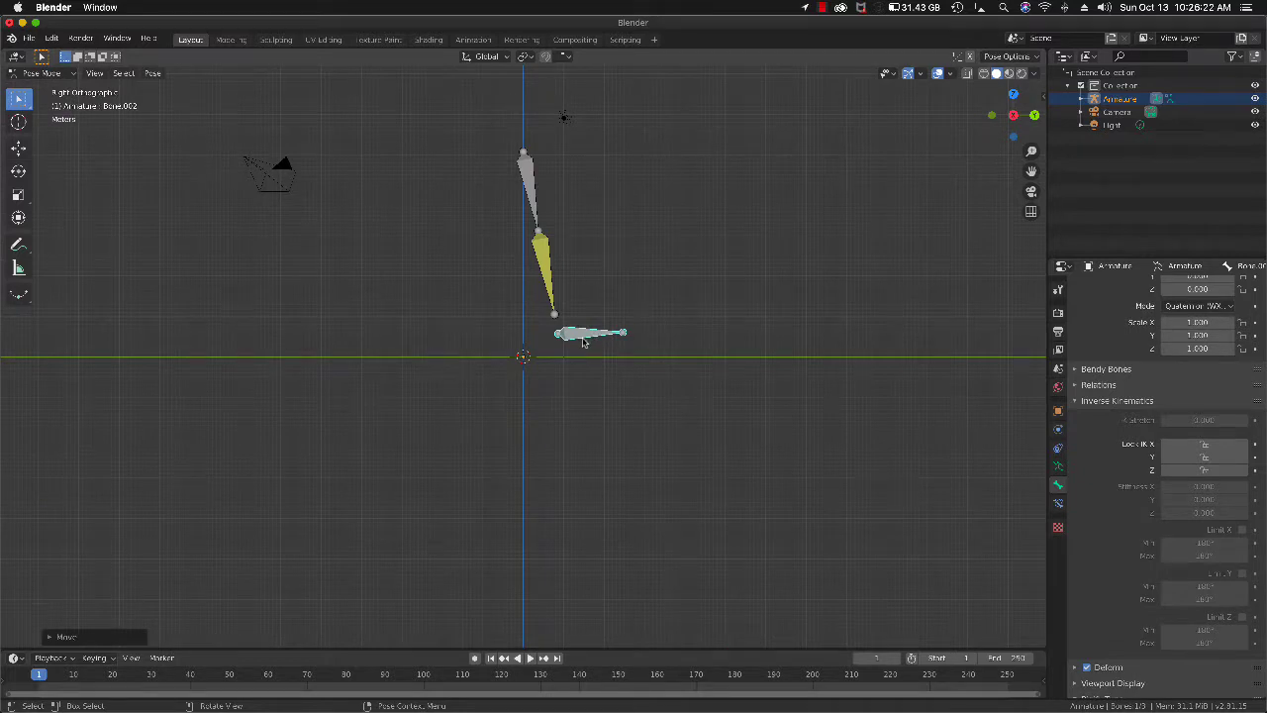
pyautogui.press('g')
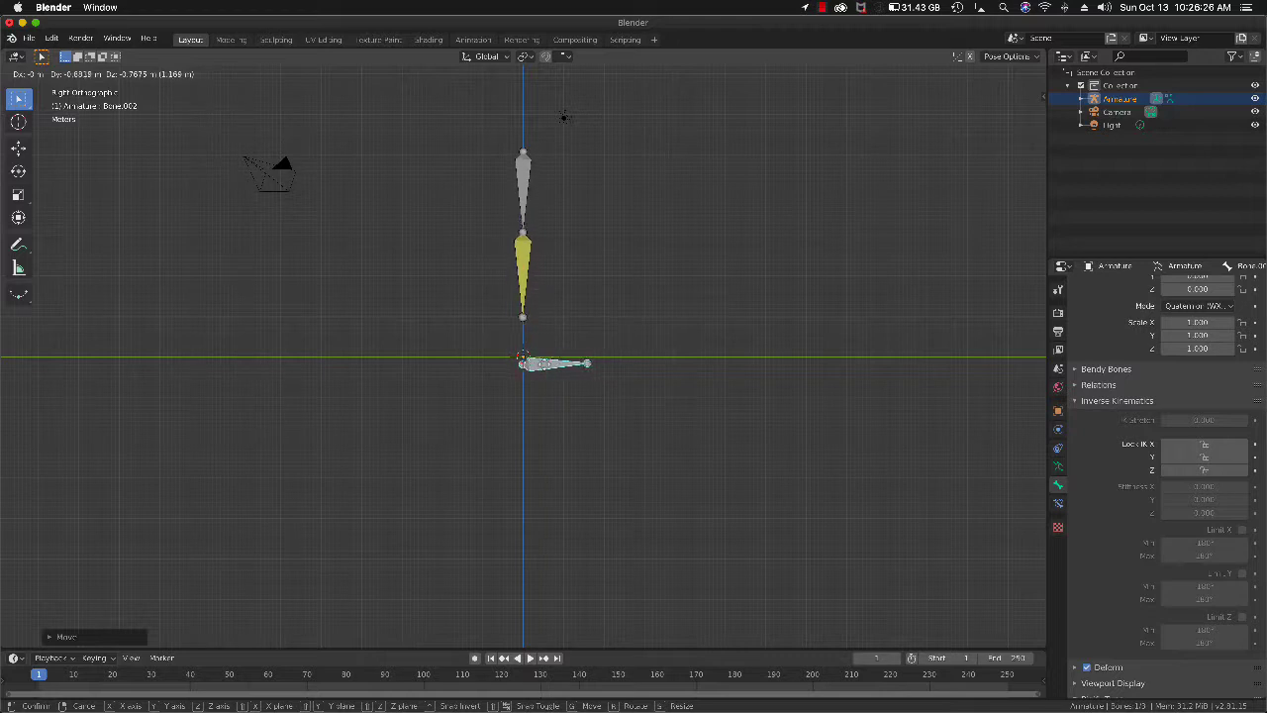
pyautogui.click(551, 362)
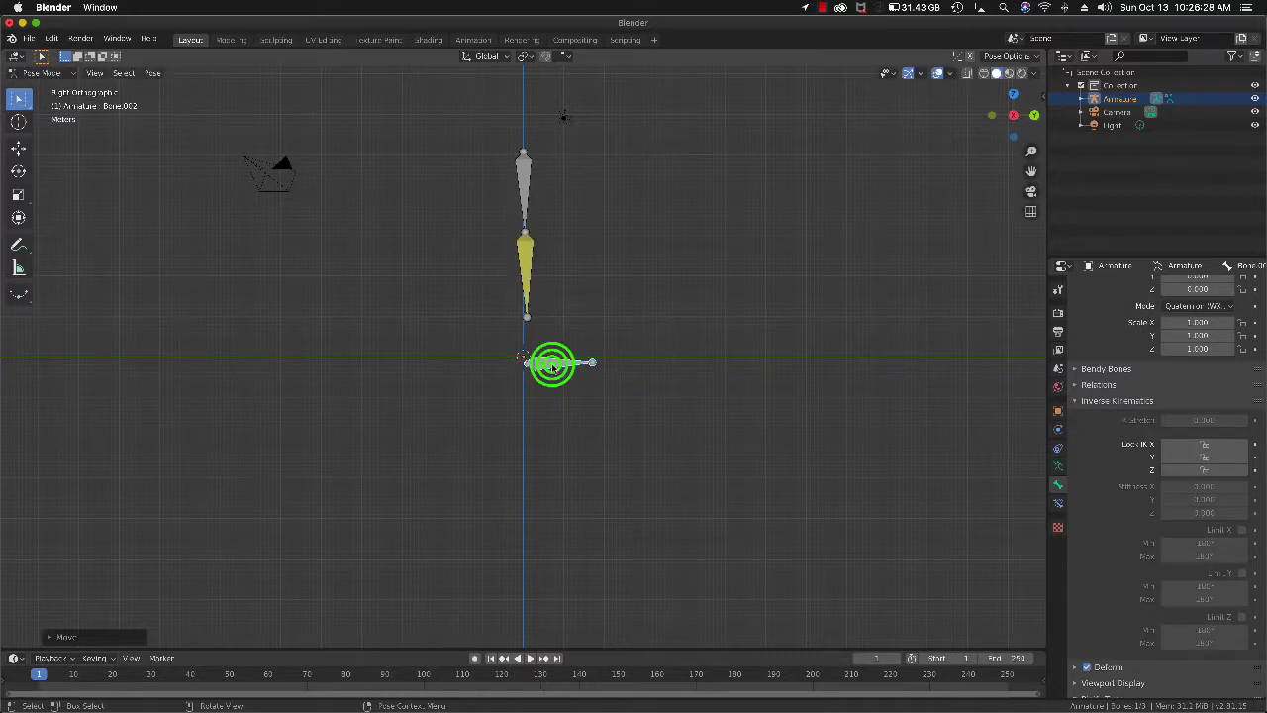
# - Turn on Limit Y in the Inverse Kinematics settings and edit its minimum
pyautogui.scroll(-1, 1161, 538)
pyautogui.scroll(-1, 1161, 538)
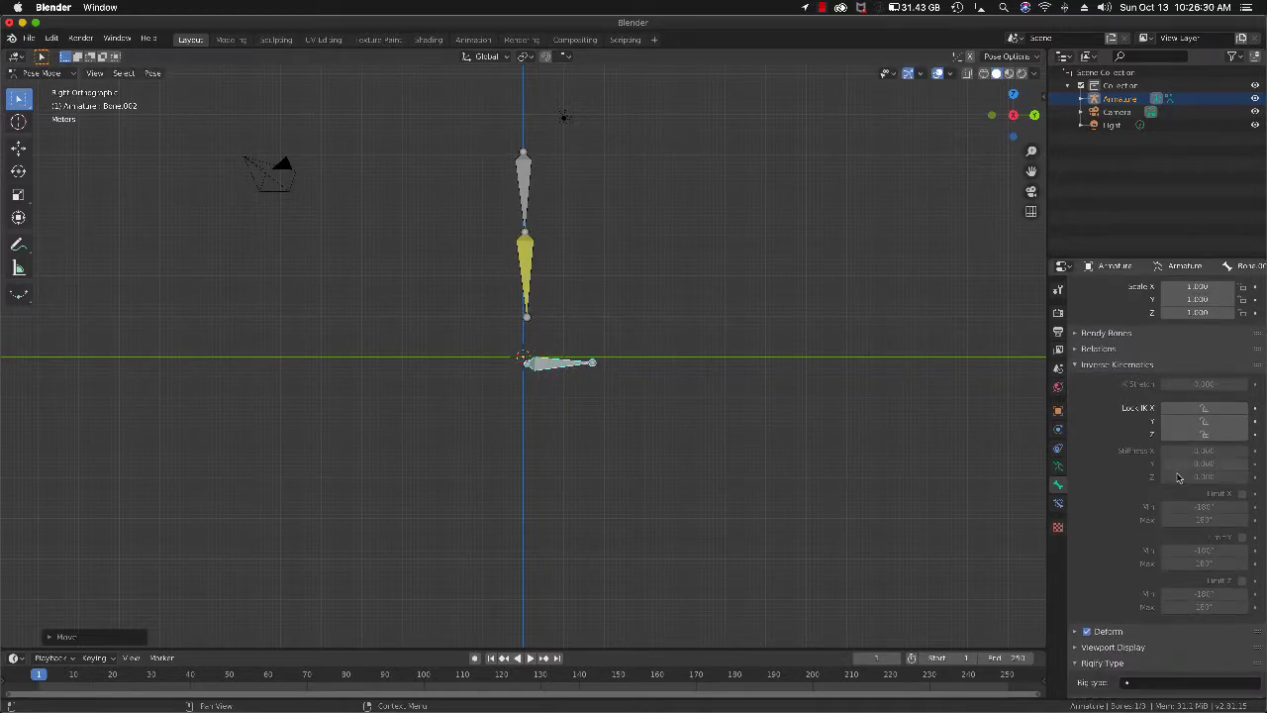
pyautogui.click(1243, 537)
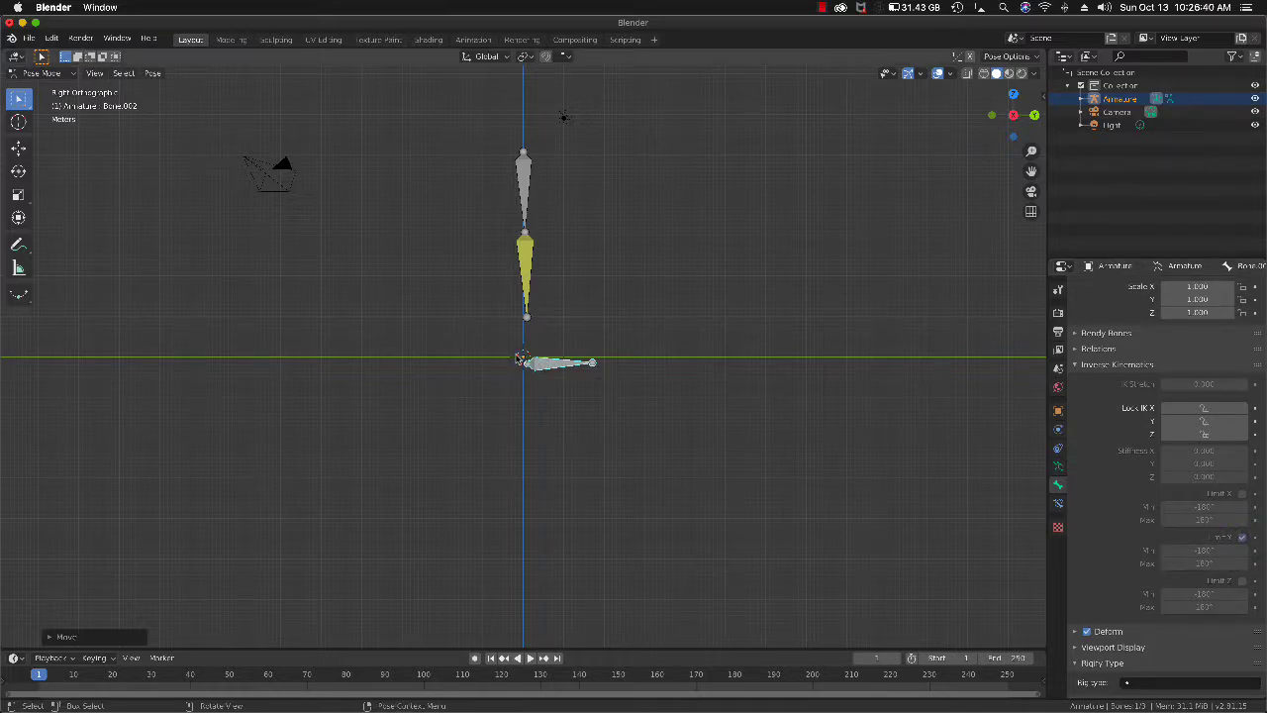
pyautogui.click(1206, 548)
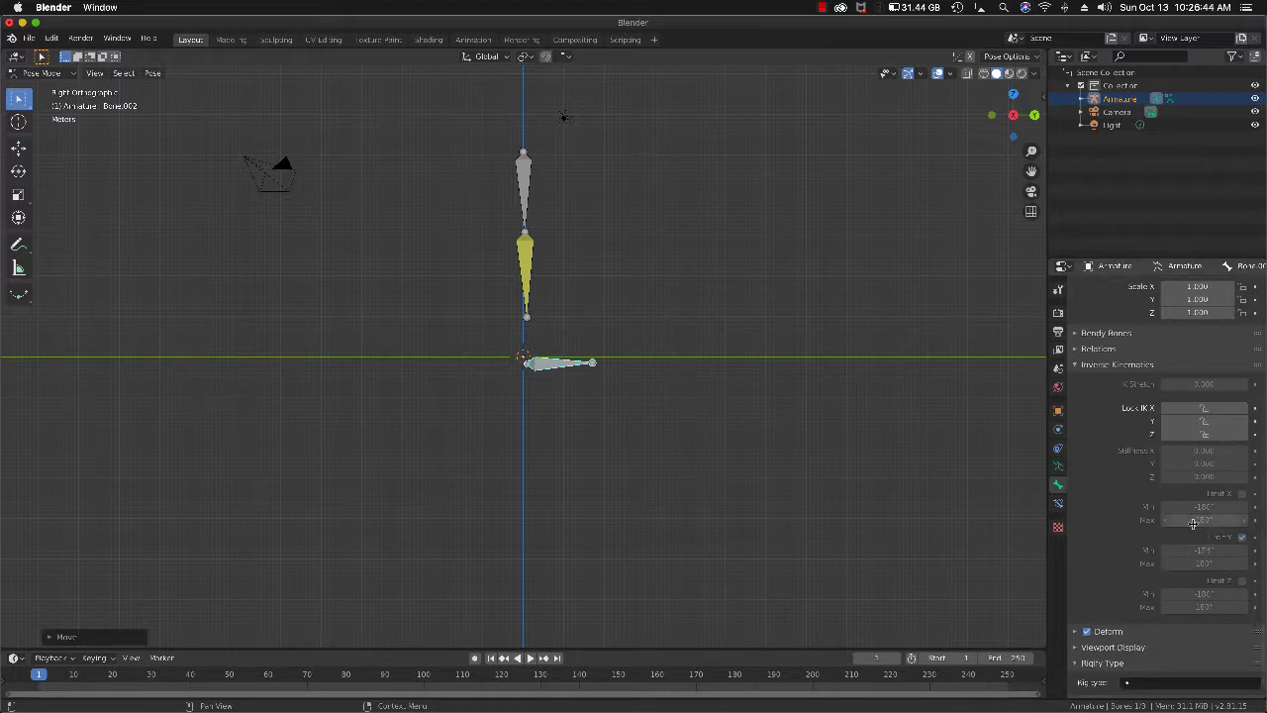
pyautogui.scroll(2, 1193, 530)
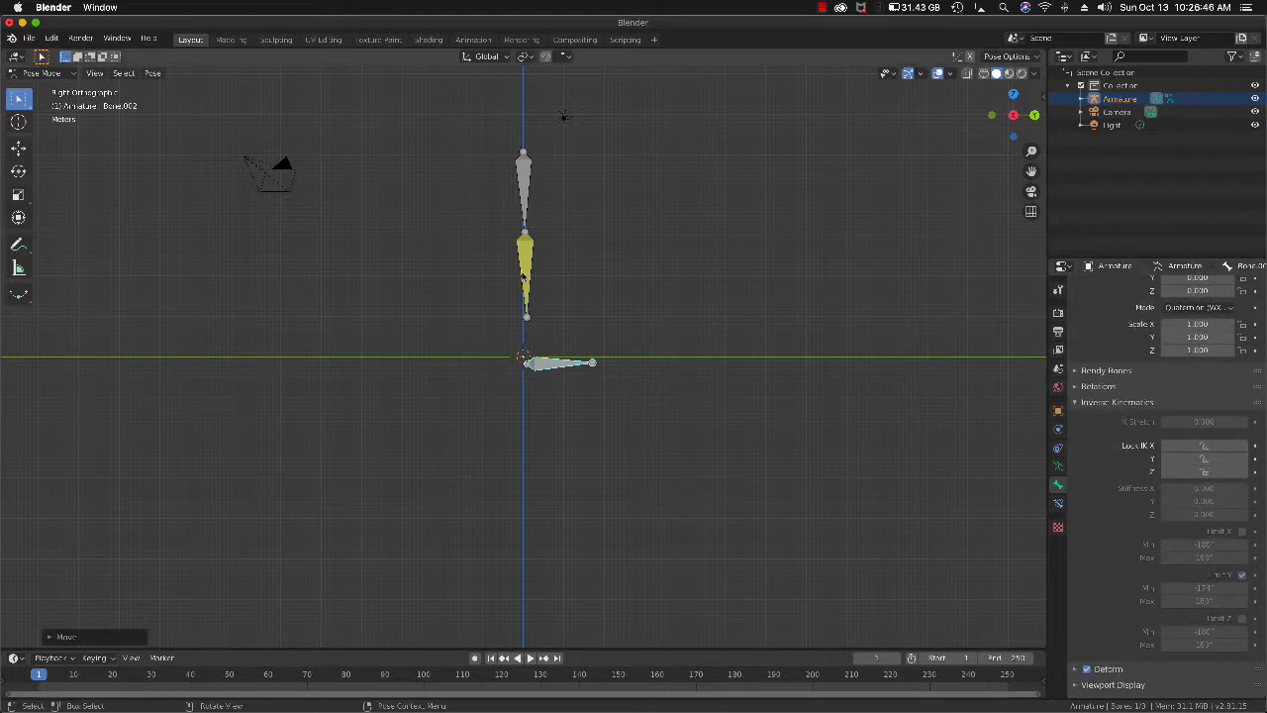
# - Turn off Limit Y, then give the top bone Limit X with minimum near -45° and maximum about 13°
pyautogui.click(1239, 576)
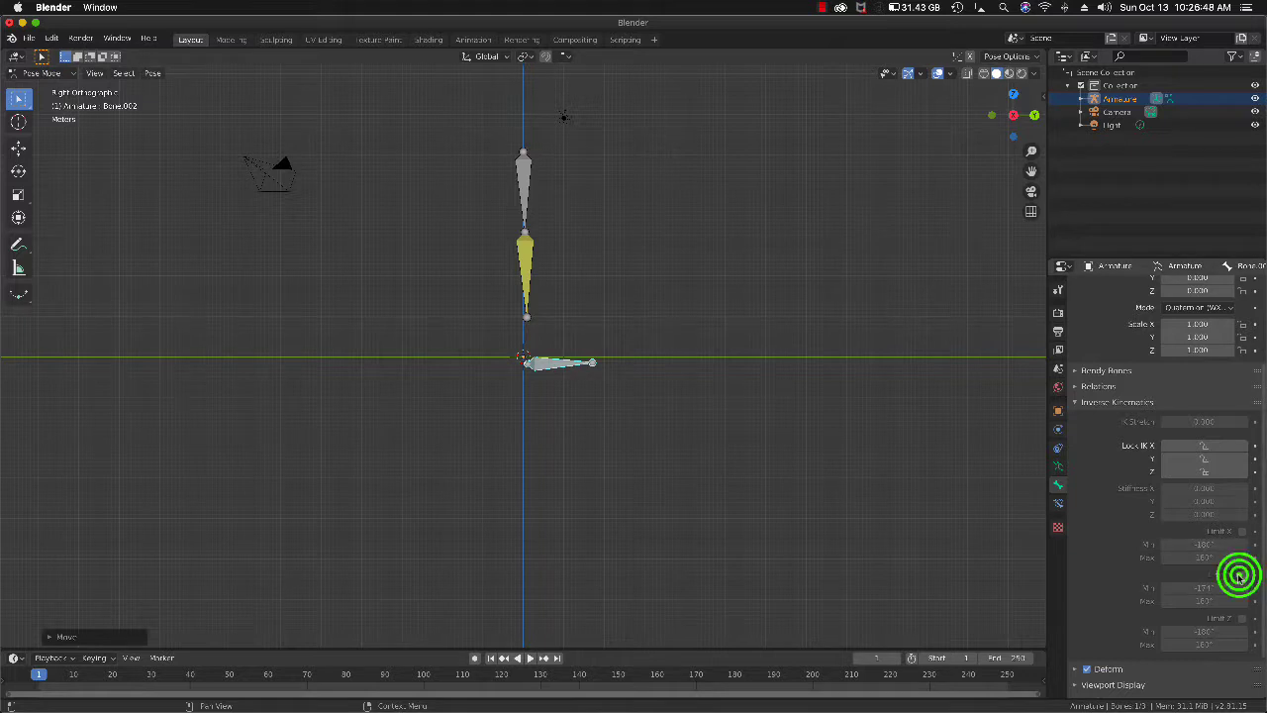
pyautogui.click(525, 182)
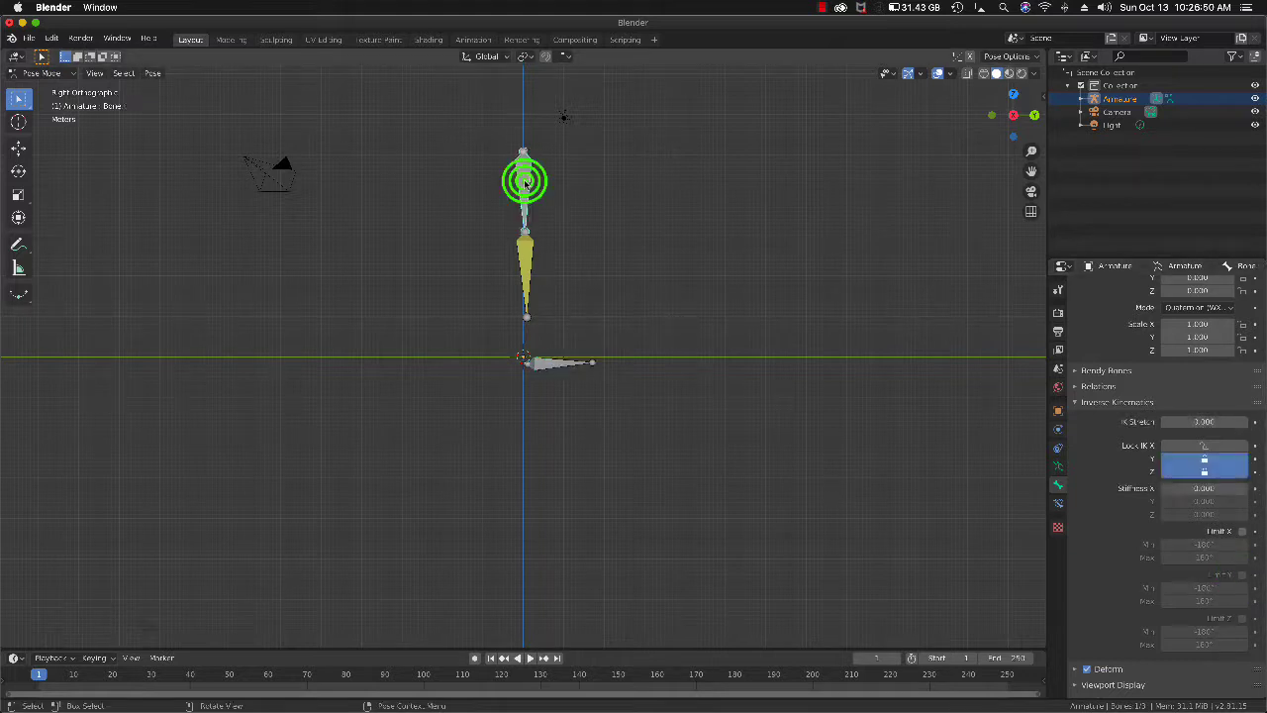
pyautogui.click(1243, 531)
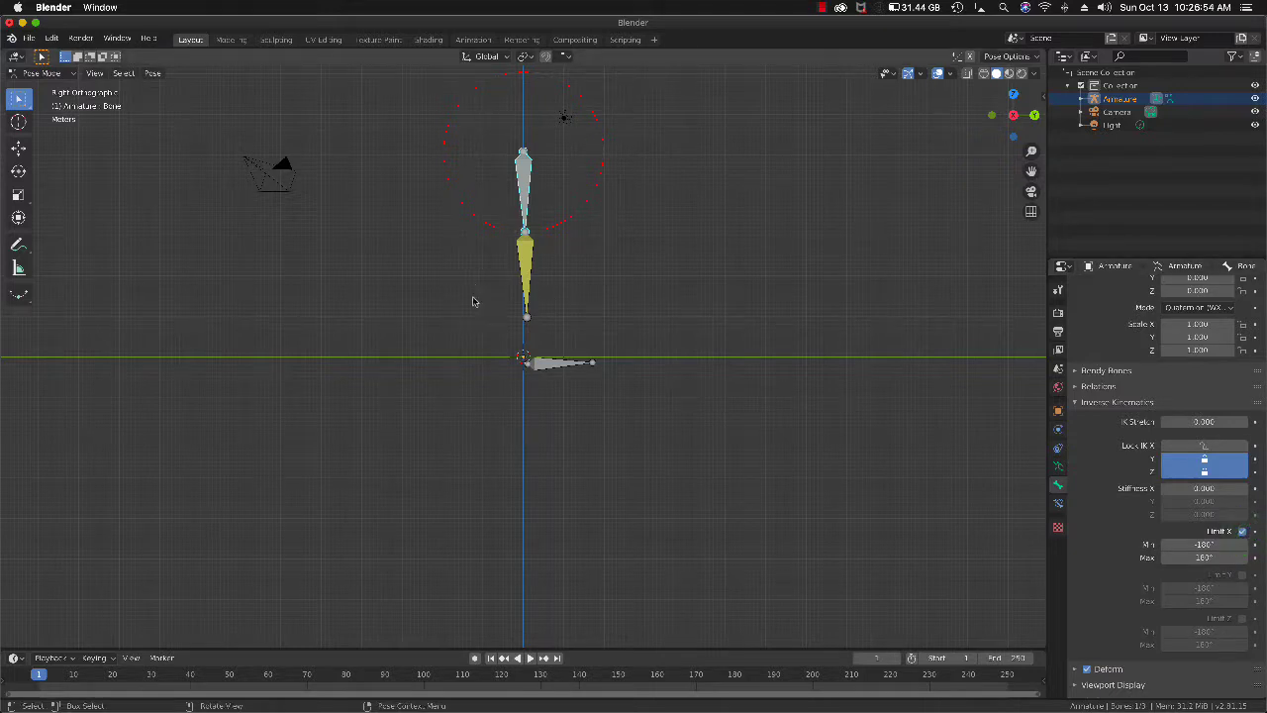
pyautogui.click(1195, 546)
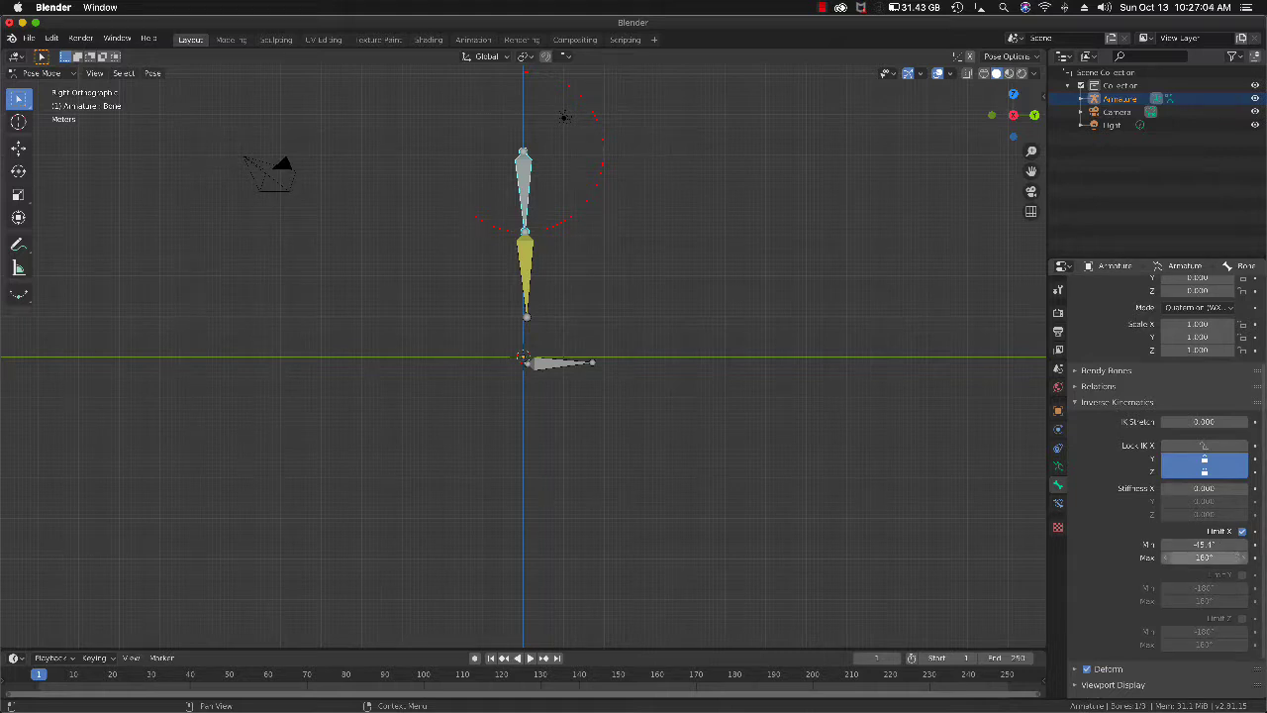
pyautogui.moveTo(1236, 558); pyautogui.dragTo(1168, 557)
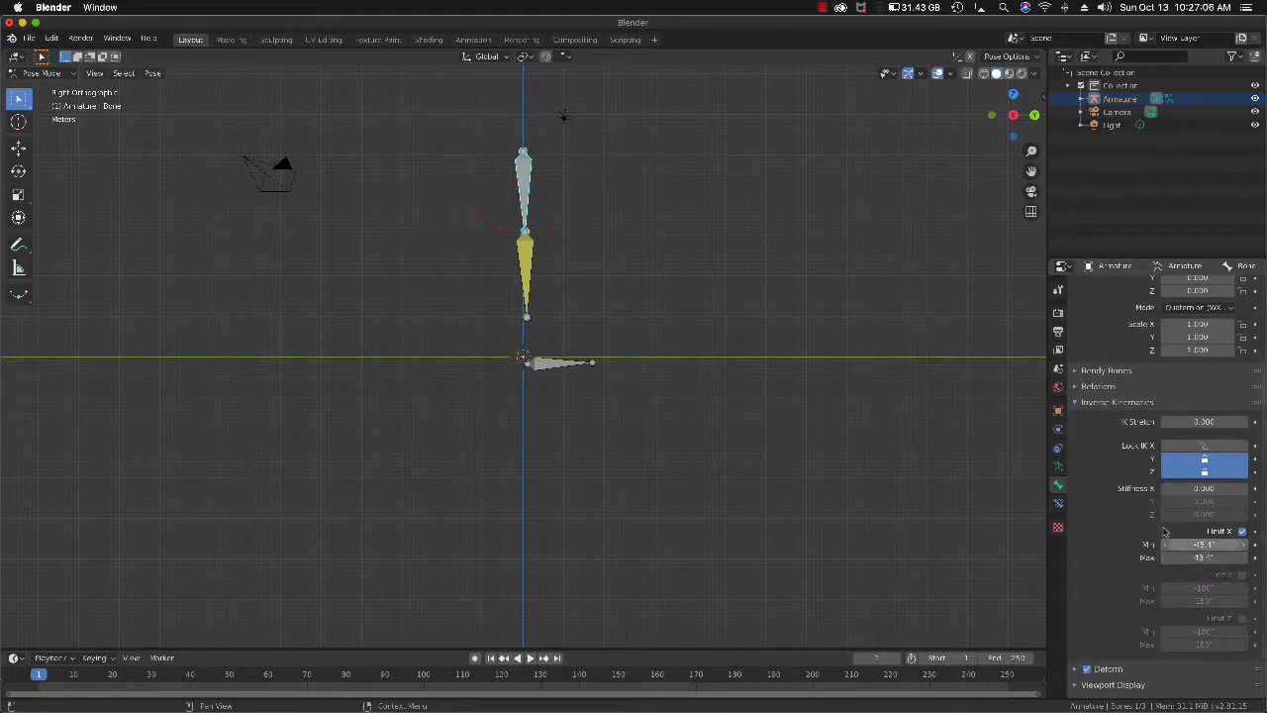
pyautogui.click(525, 252)
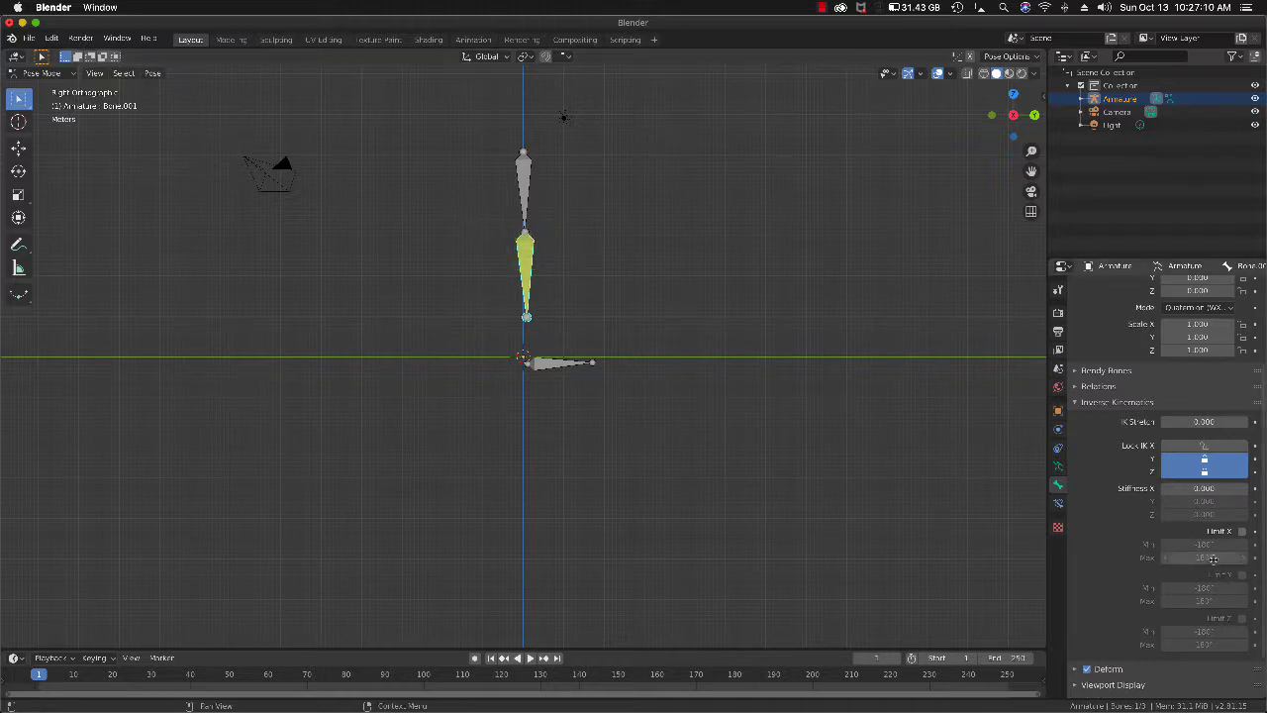
# - Limit Bone.001's X rotation from -126° to about 0°, then grab the control bone Bone.002
pyautogui.click(1242, 532)
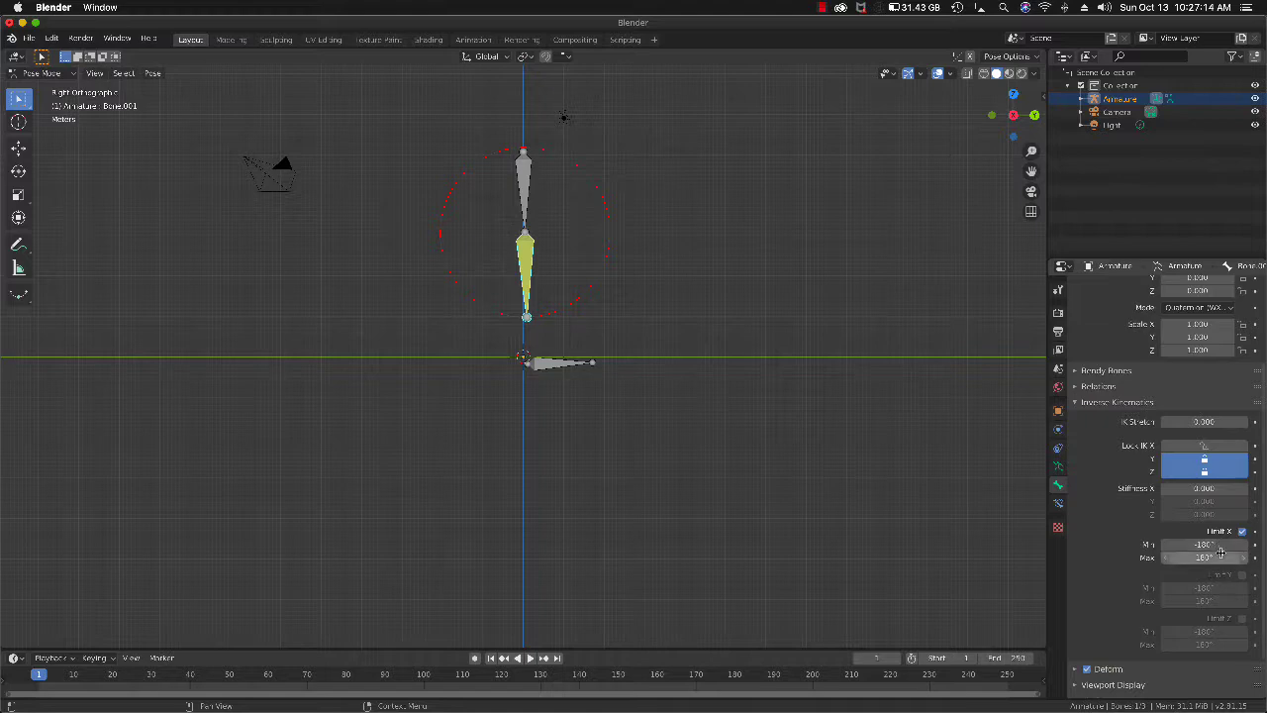
pyautogui.click(1222, 556)
pyautogui.moveTo(1221, 556); pyautogui.dragTo(1178, 556)
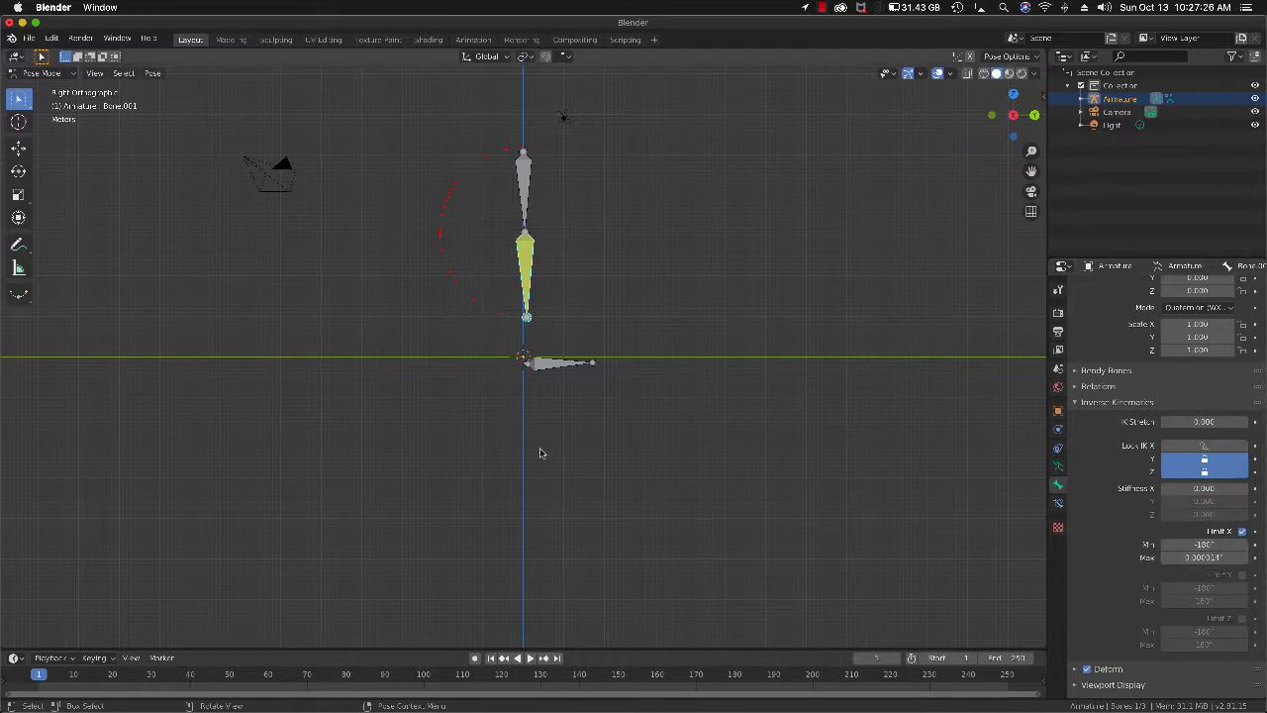
pyautogui.click(1227, 542)
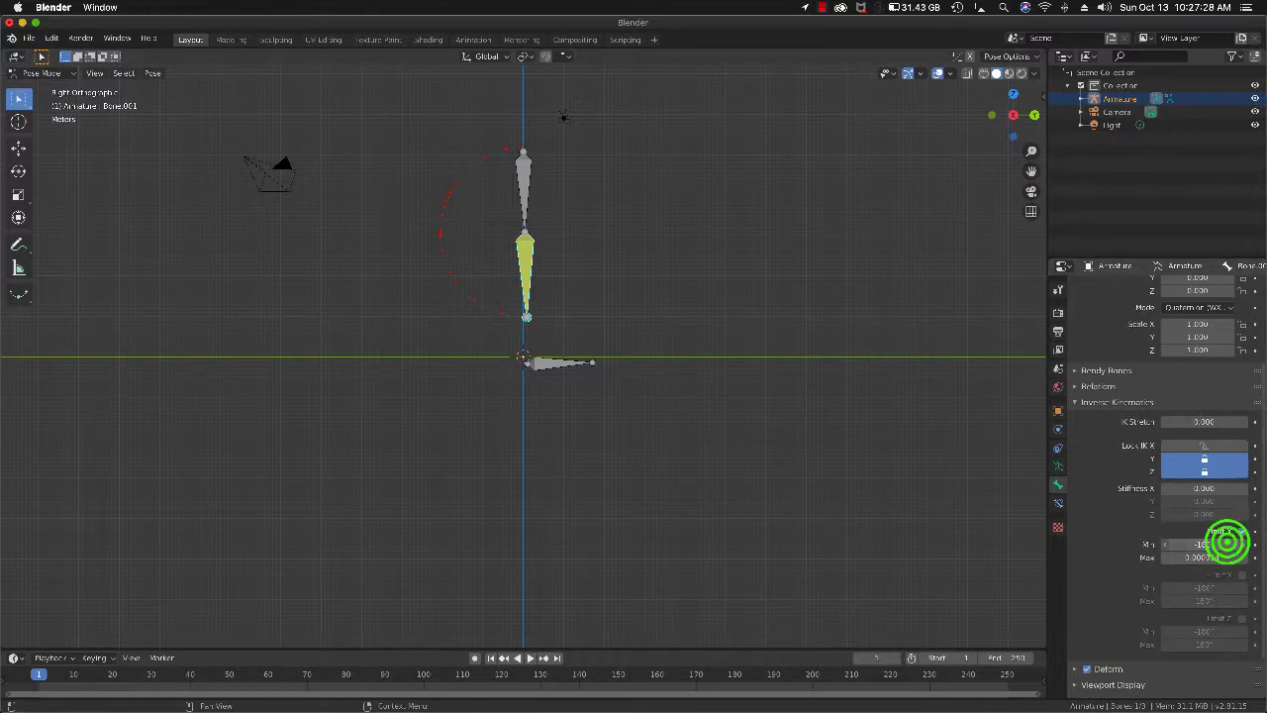
pyautogui.moveTo(1227, 543); pyautogui.dragTo(1235, 543)
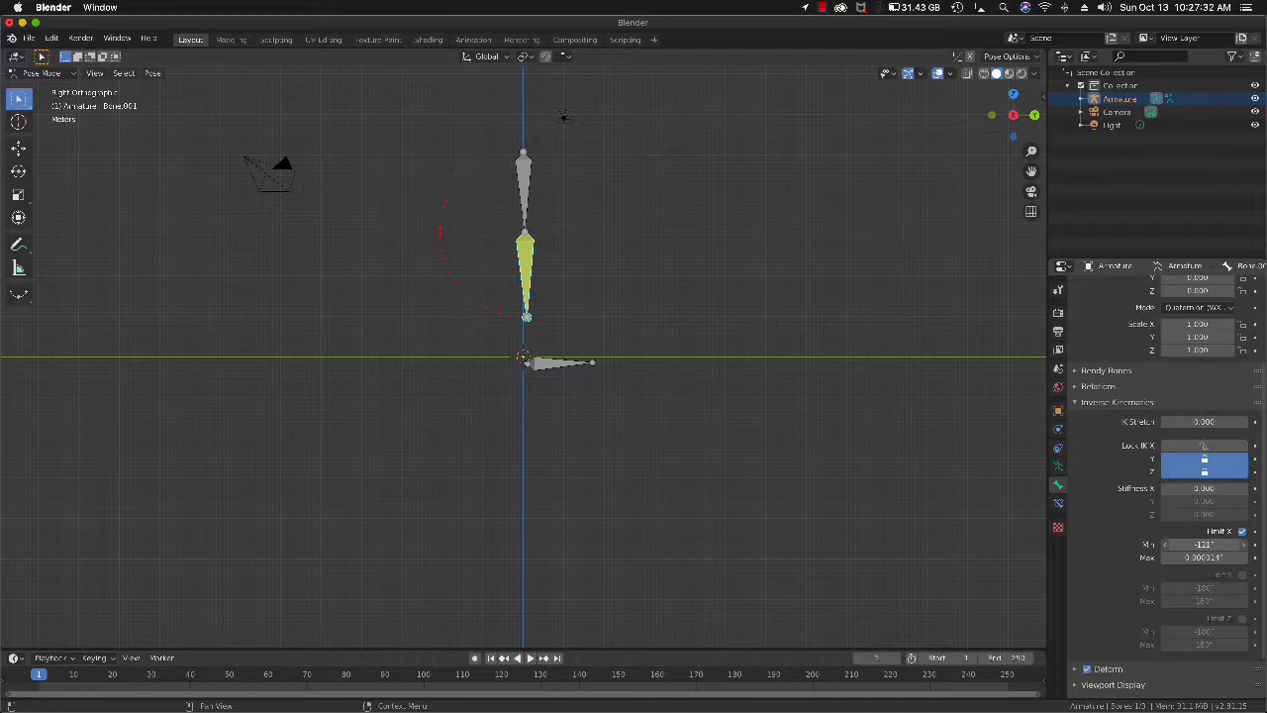
pyautogui.moveTo(1235, 542); pyautogui.dragTo(1227, 543)
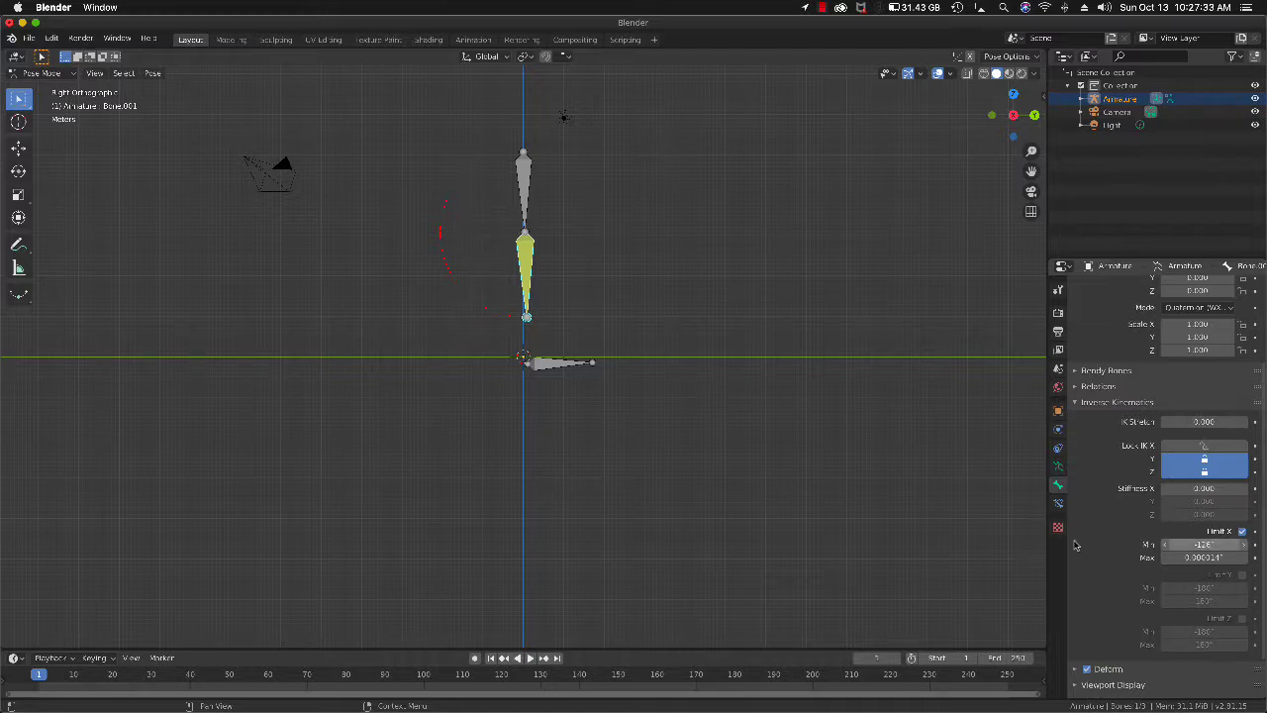
pyautogui.click(555, 368)
pyautogui.press('g')
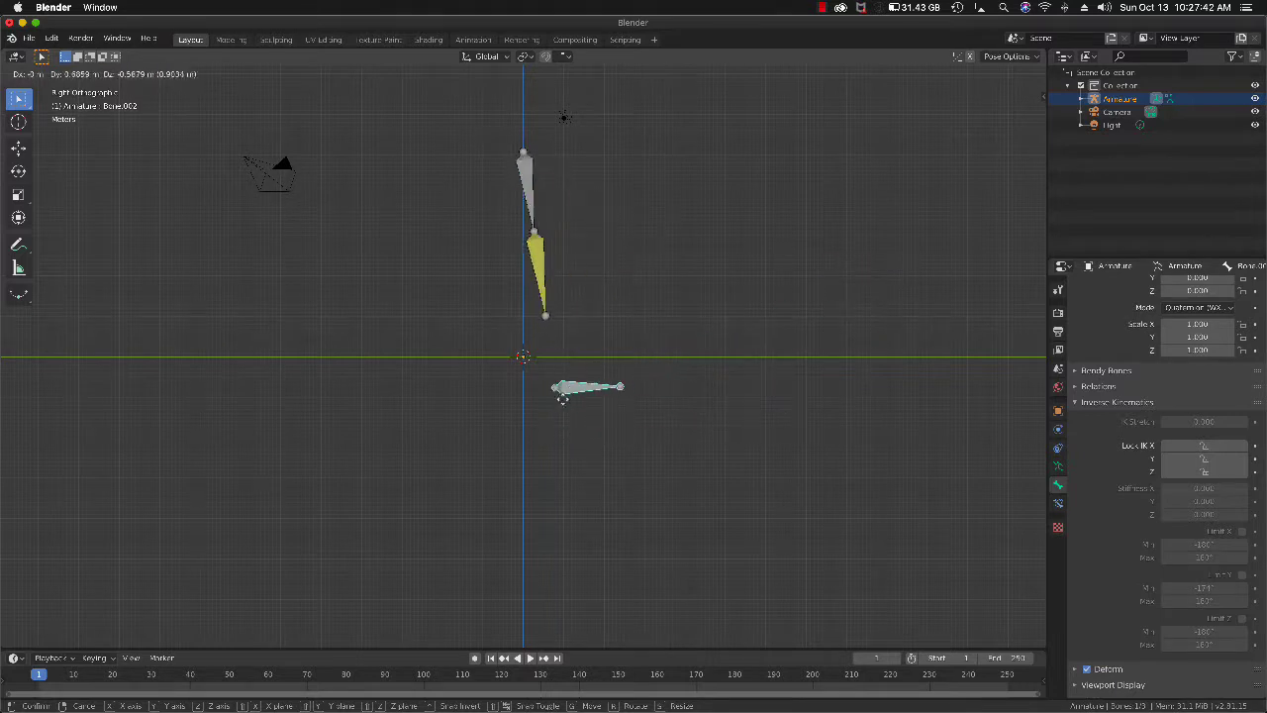
# - Drop the control bone below the chain and change Bone.001's X limit to about -2° to 92°
pyautogui.click(535, 413)
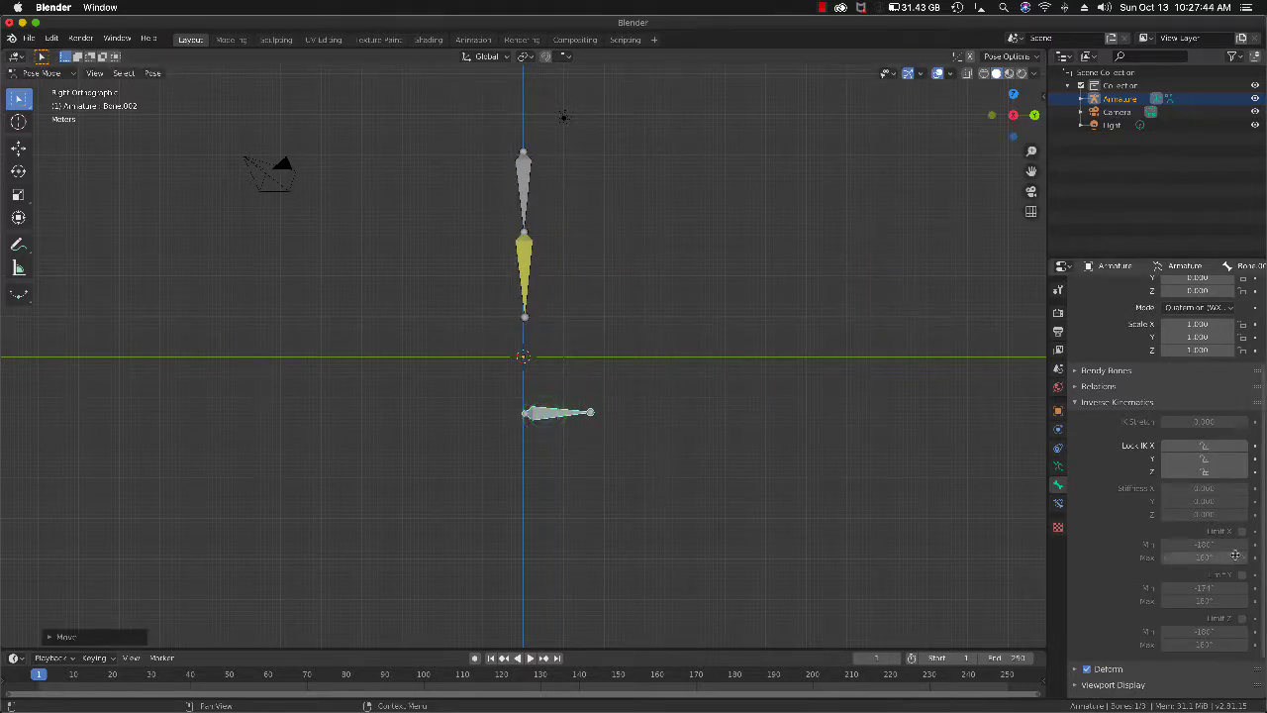
pyautogui.click(527, 260)
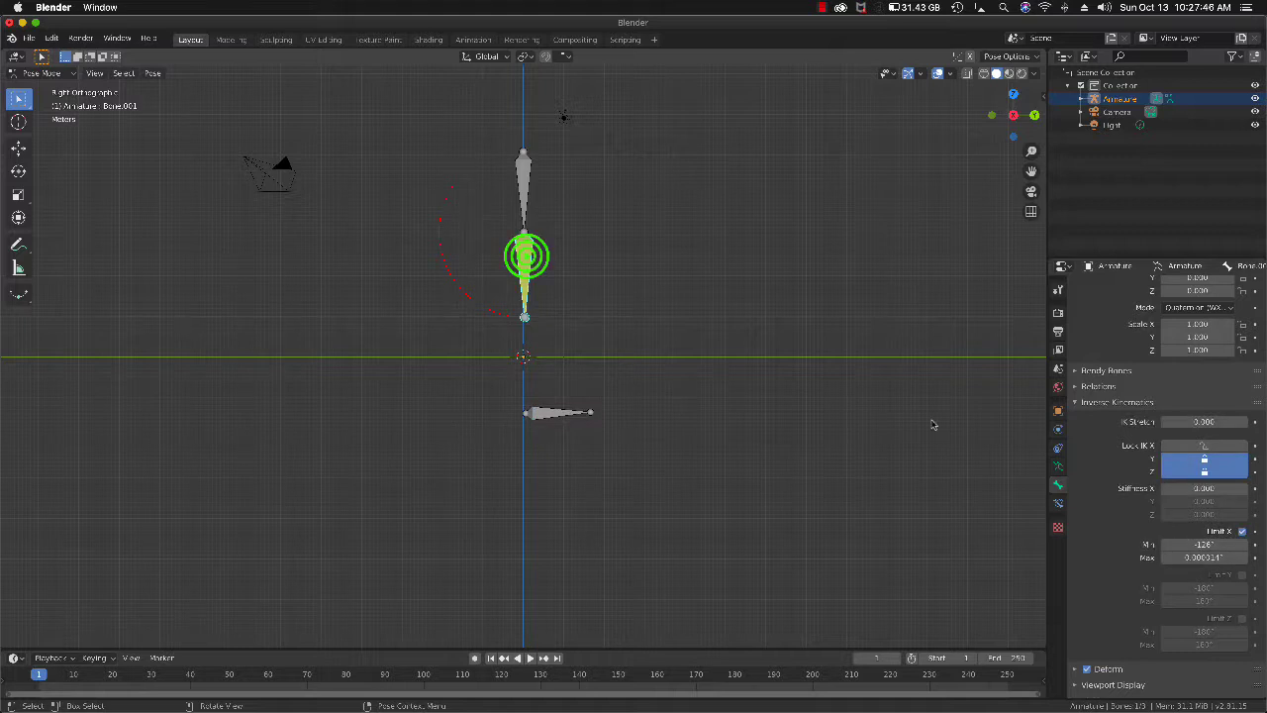
pyautogui.moveTo(1223, 544)
pyautogui.mouseDown()
pyautogui.moveTo(1227, 557)
pyautogui.moveTo(1223, 544)
pyautogui.mouseUp()
pyautogui.click(1225, 557)
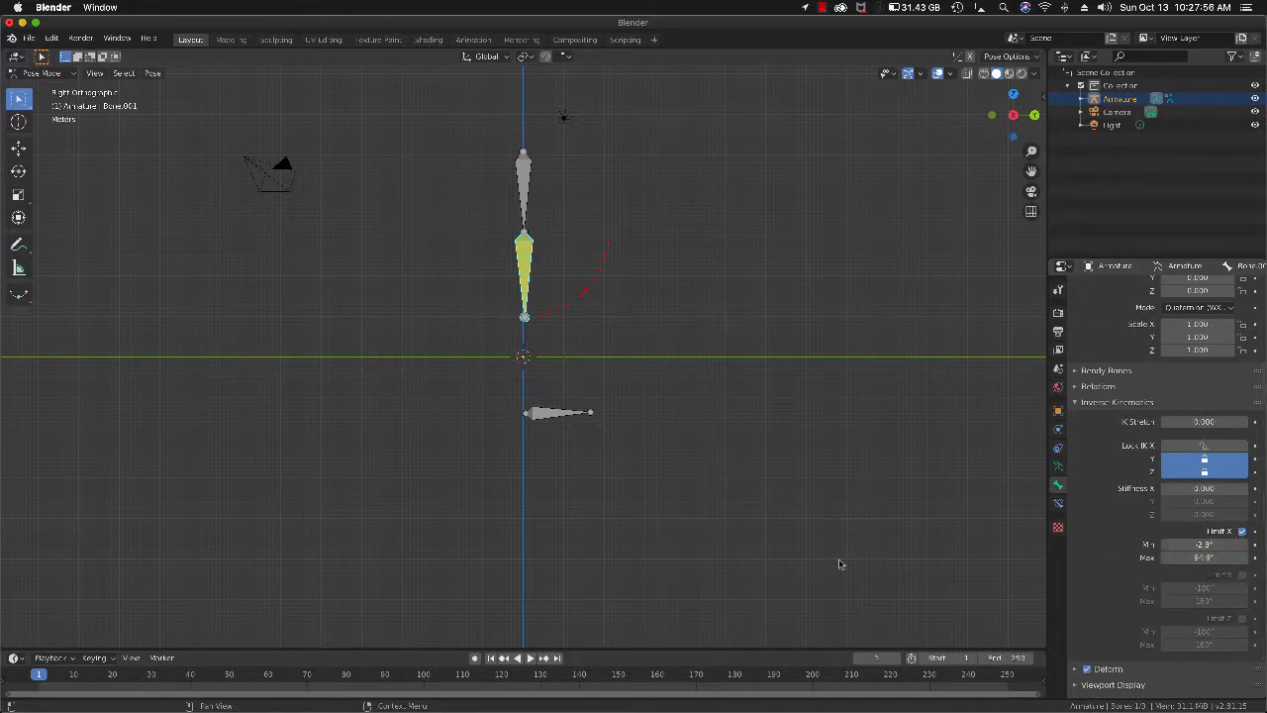
# - Move Bone.002 up to ground level beside the origin and select Bone.001
pyautogui.click(545, 413)
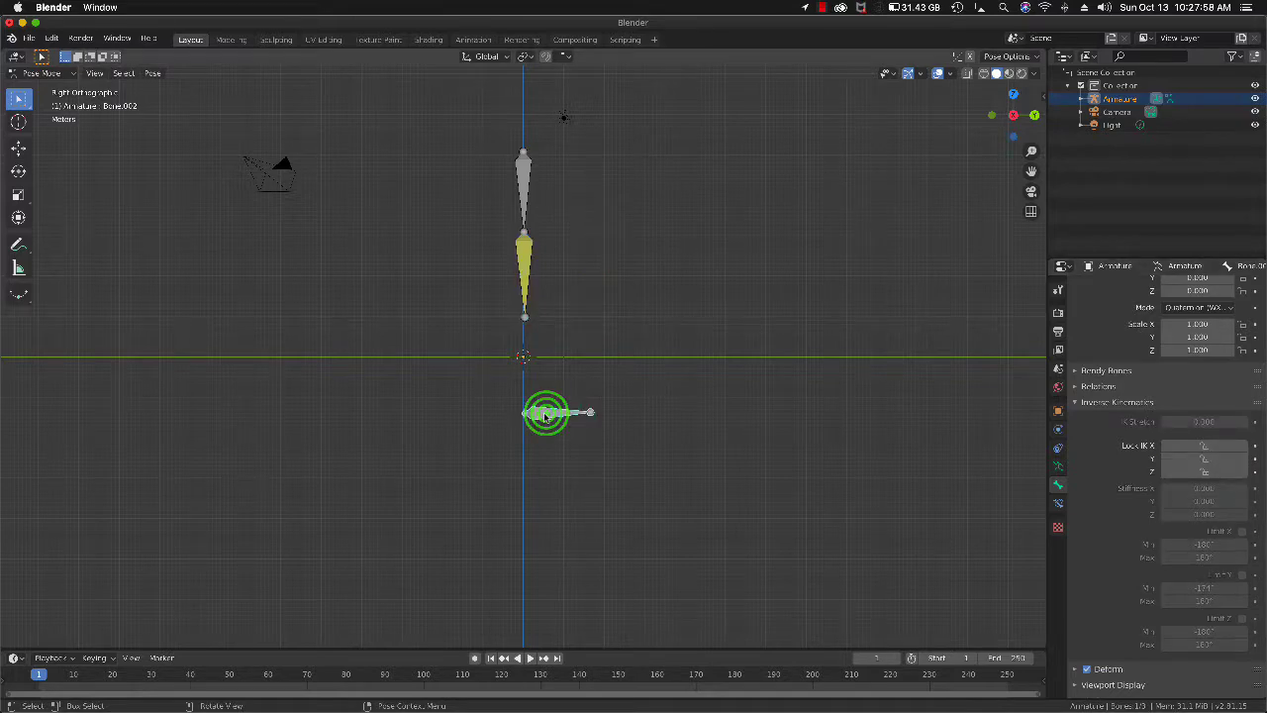
pyautogui.press('g')
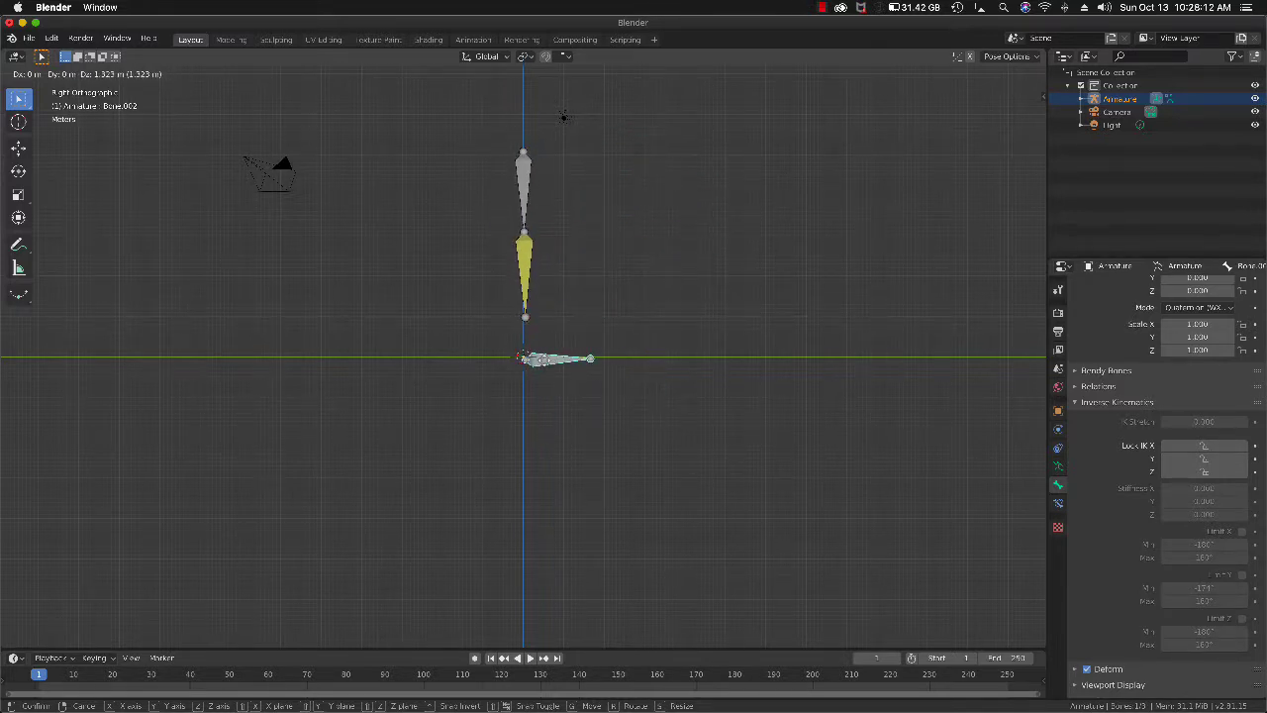
pyautogui.click(544, 360)
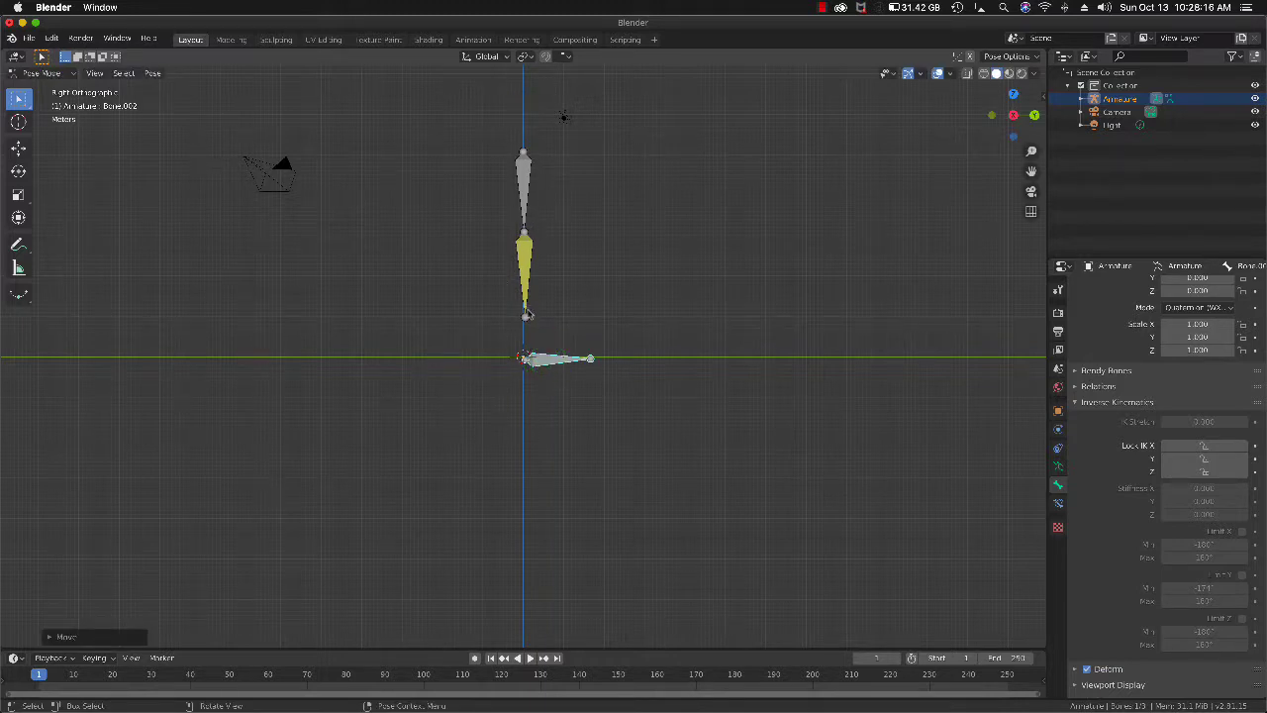
pyautogui.click(529, 254)
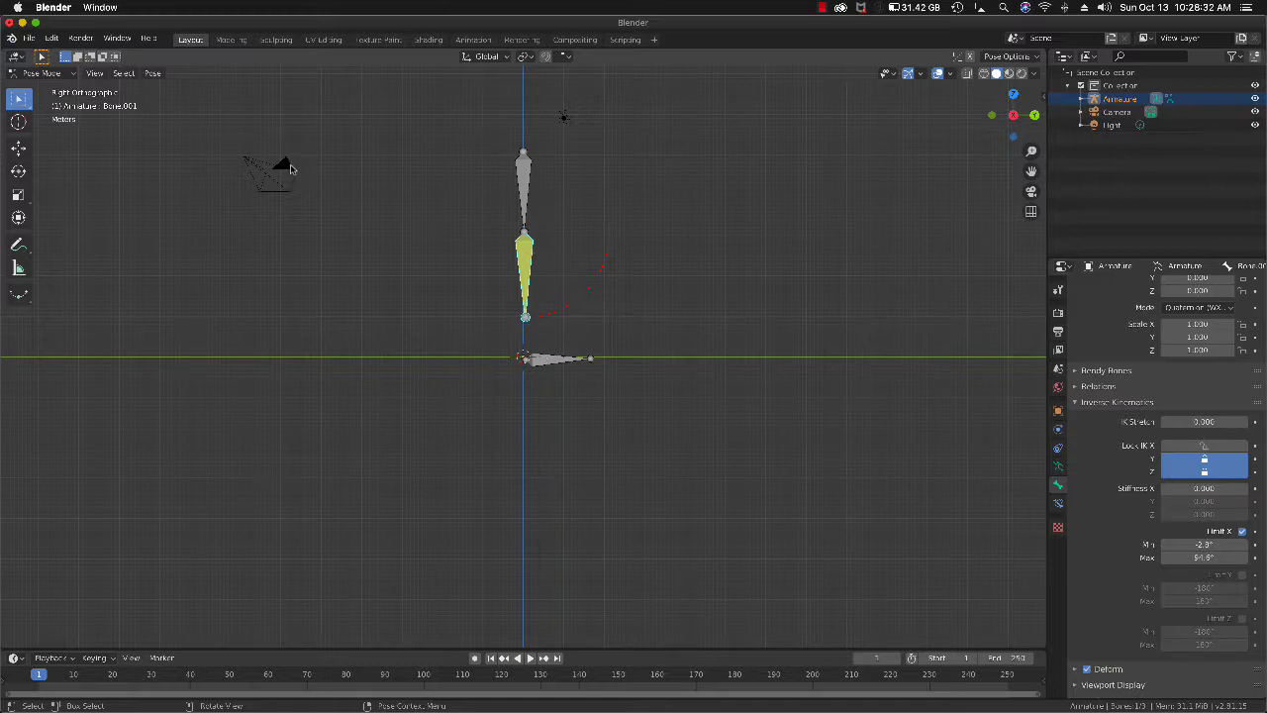
pyautogui.click(42, 57)
# - In Edit Mode, rotate Bone.001's rest angle about 43° to bend the knee
pyautogui.click(73, 74)
pyautogui.click(50, 103)
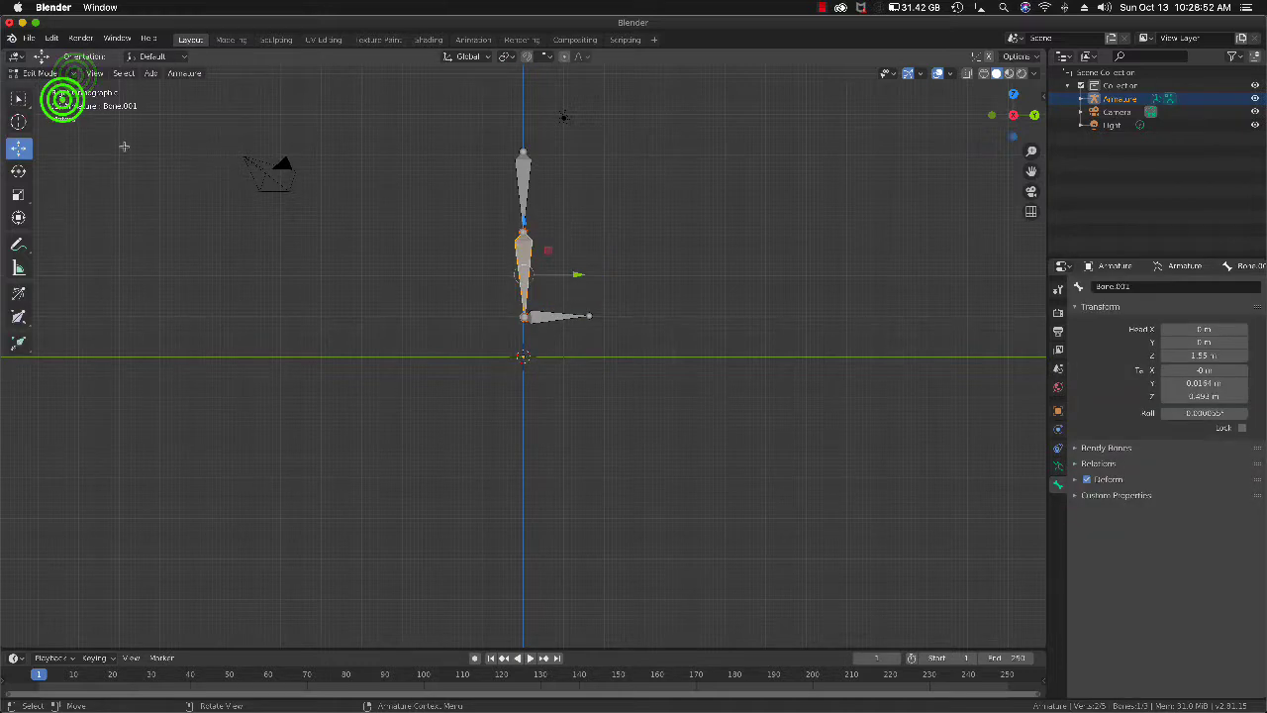
pyautogui.click(17, 170)
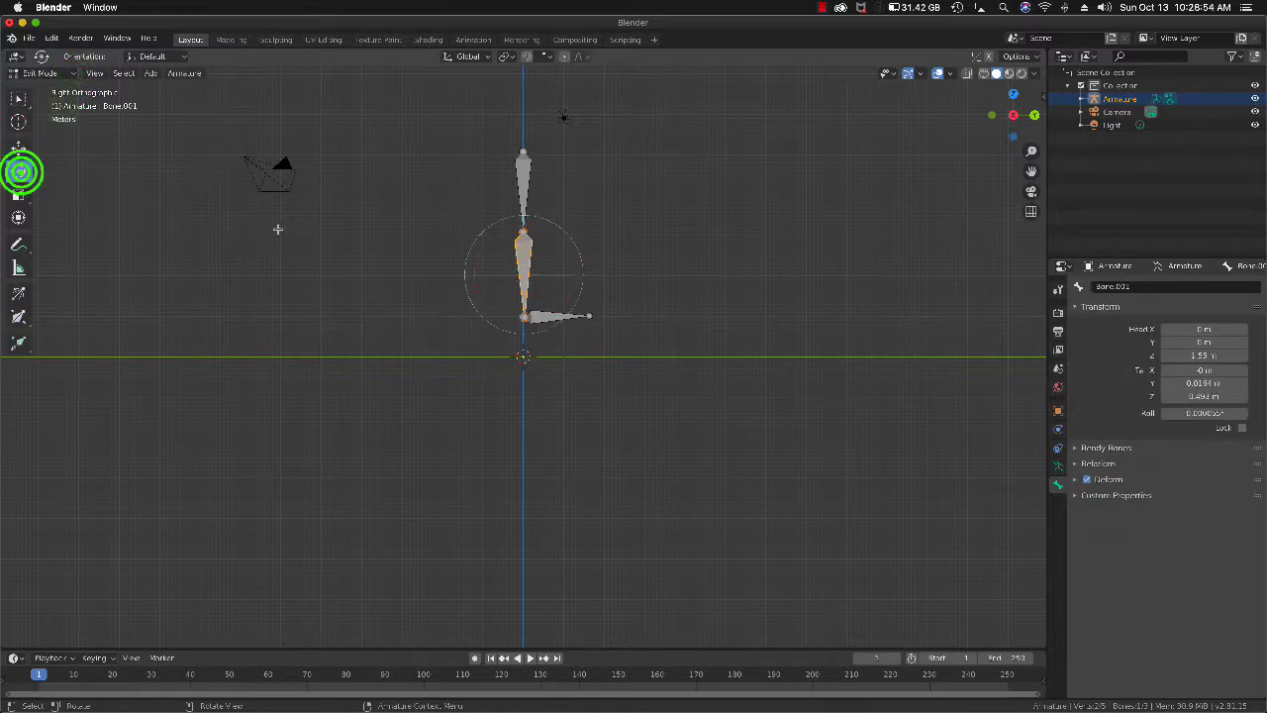
pyautogui.moveTo(506, 321); pyautogui.dragTo(563, 333)
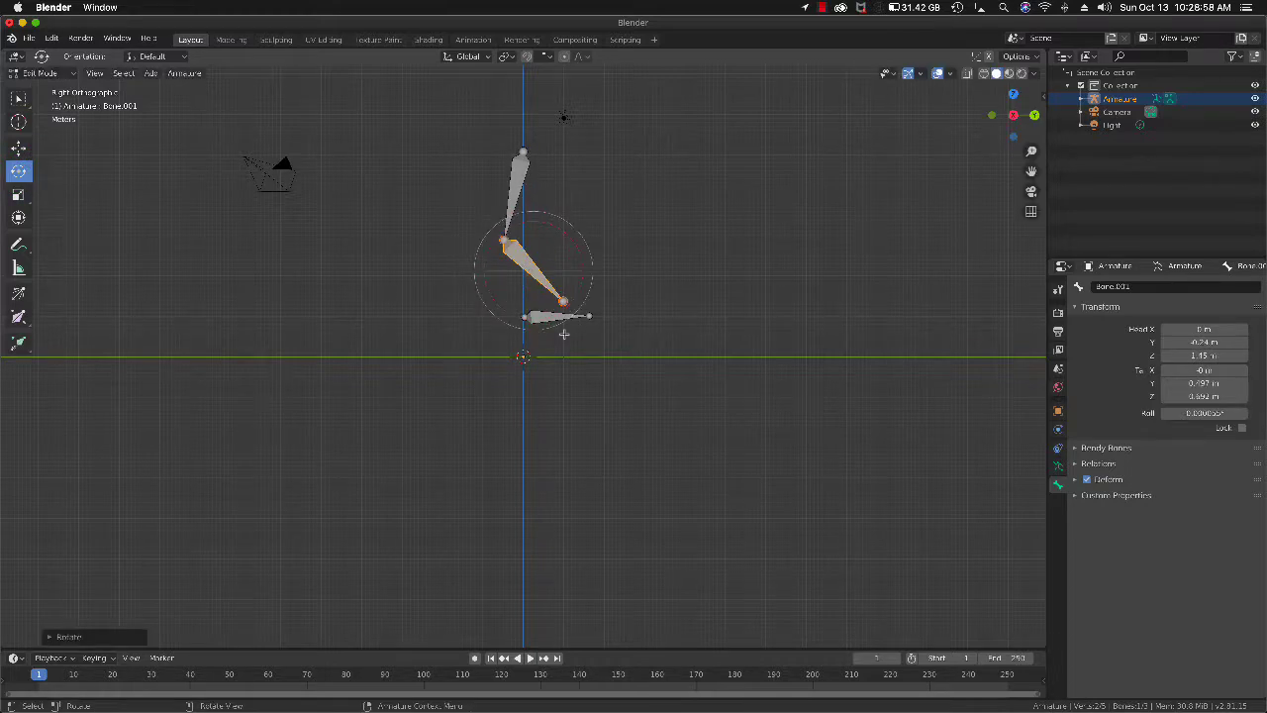
# - Return to Pose Mode and drag the control bone right to bend the leg
pyautogui.click(40, 72)
pyautogui.click(39, 116)
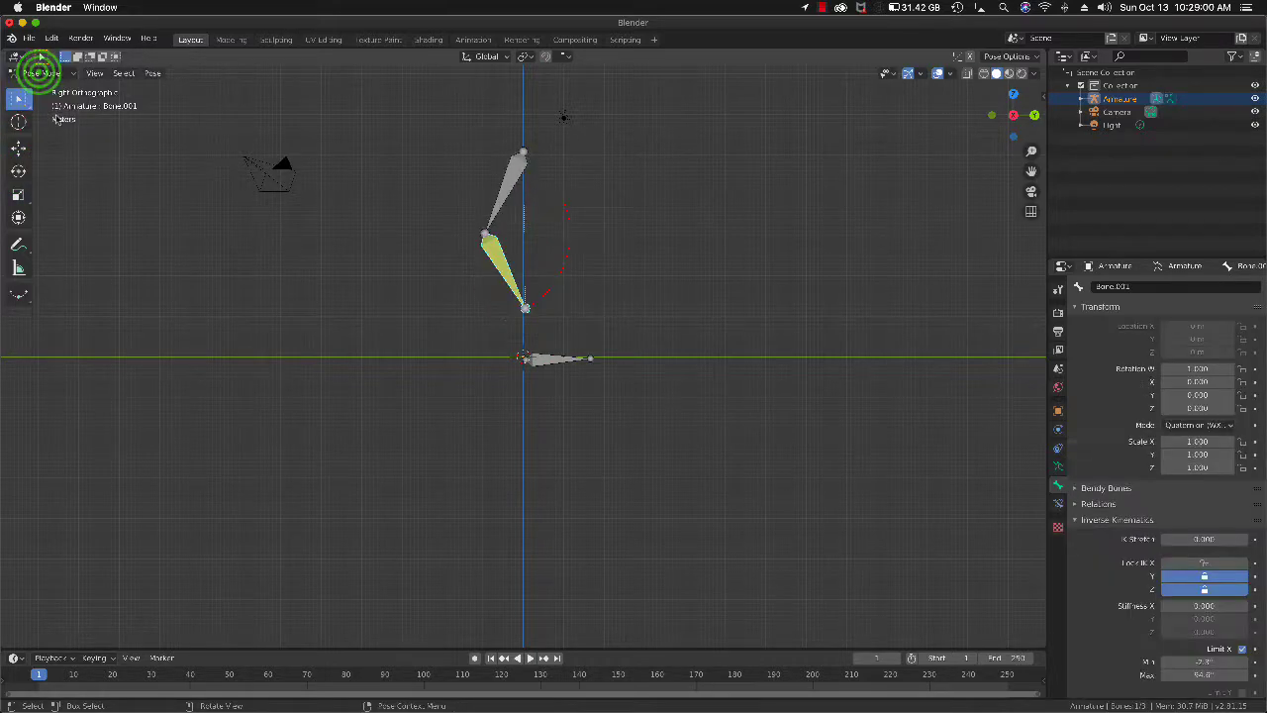
pyautogui.click(540, 362)
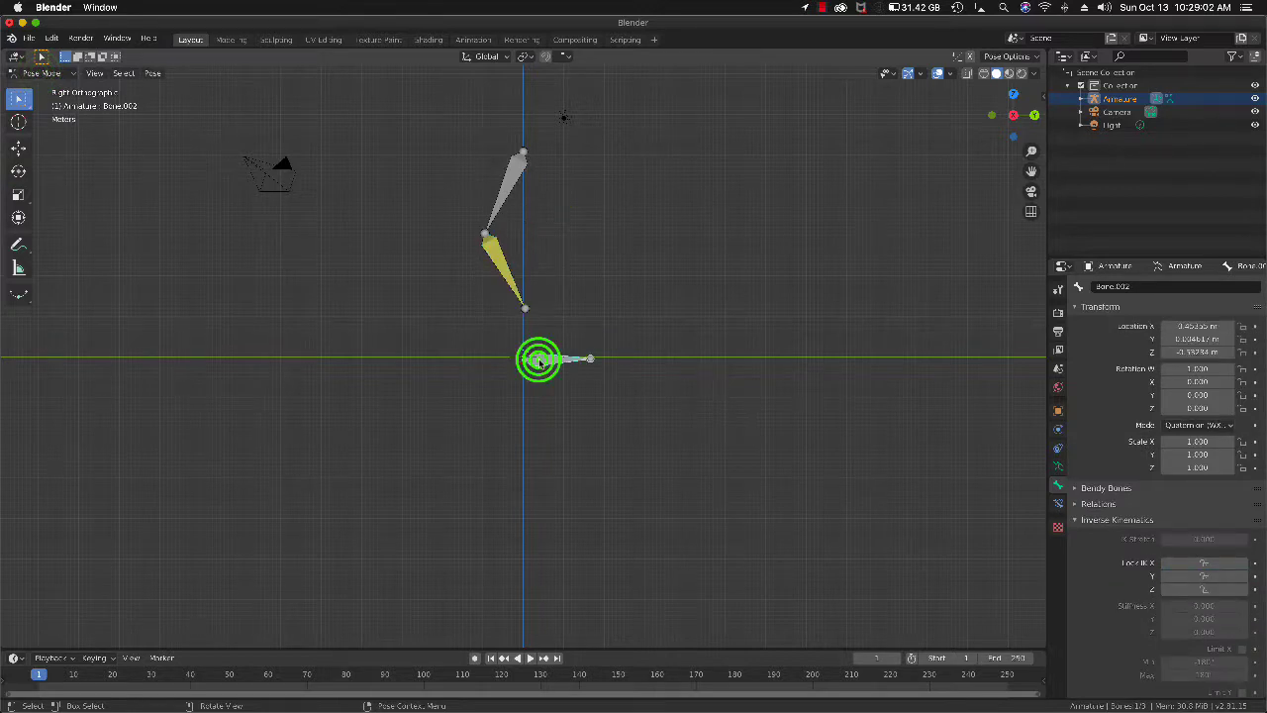
pyautogui.moveTo(539, 362); pyautogui.dragTo(645, 362)
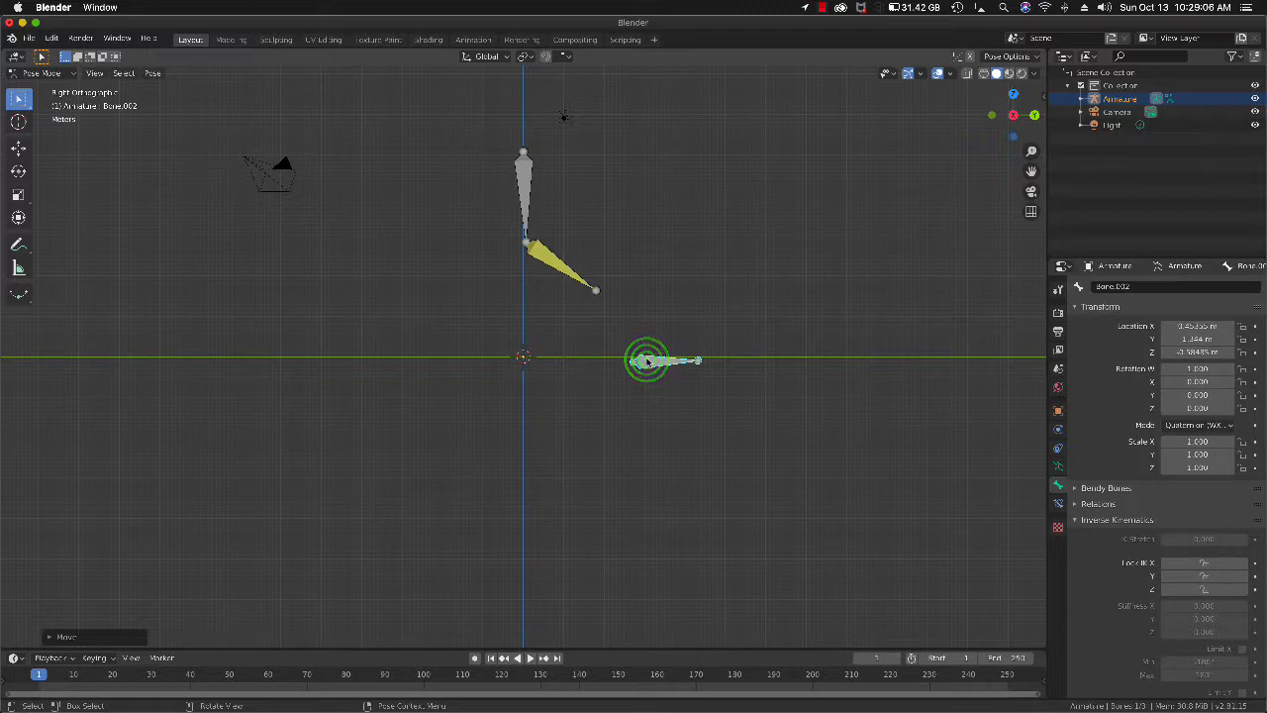
pyautogui.click(646, 359)
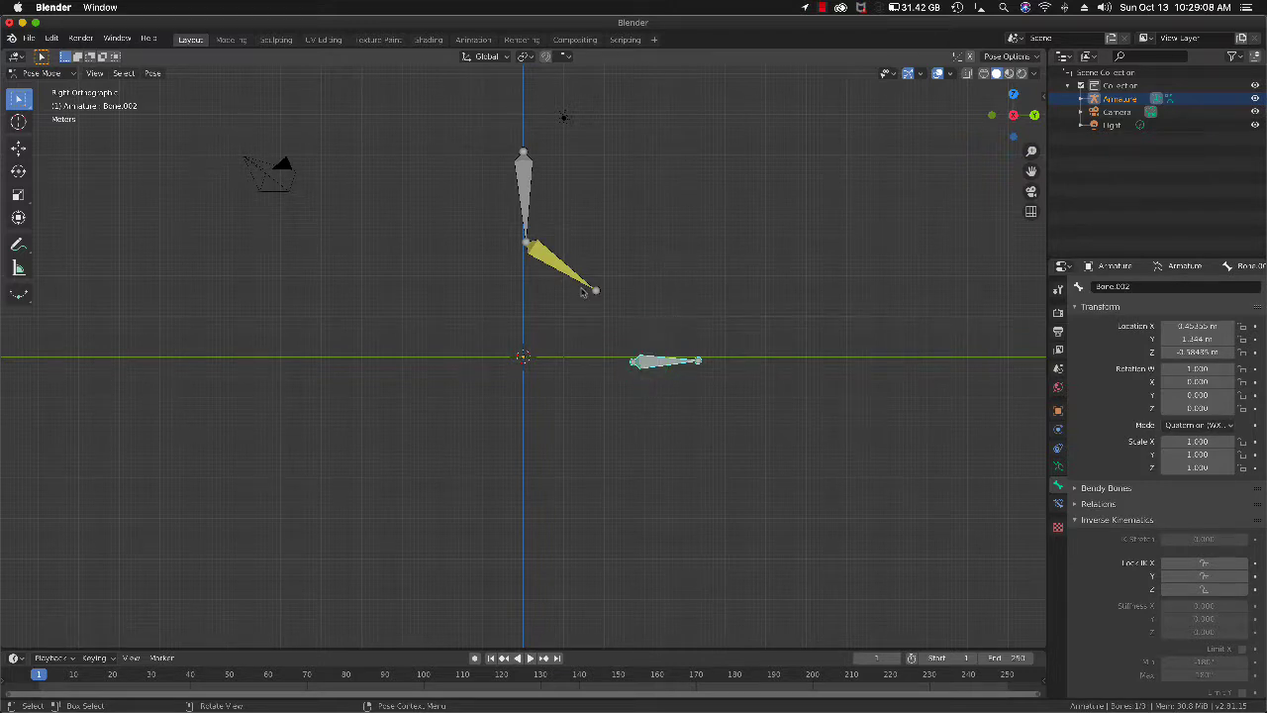
# - Check Bone.001's limits, then move the control bone up and to the right
pyautogui.click(549, 259)
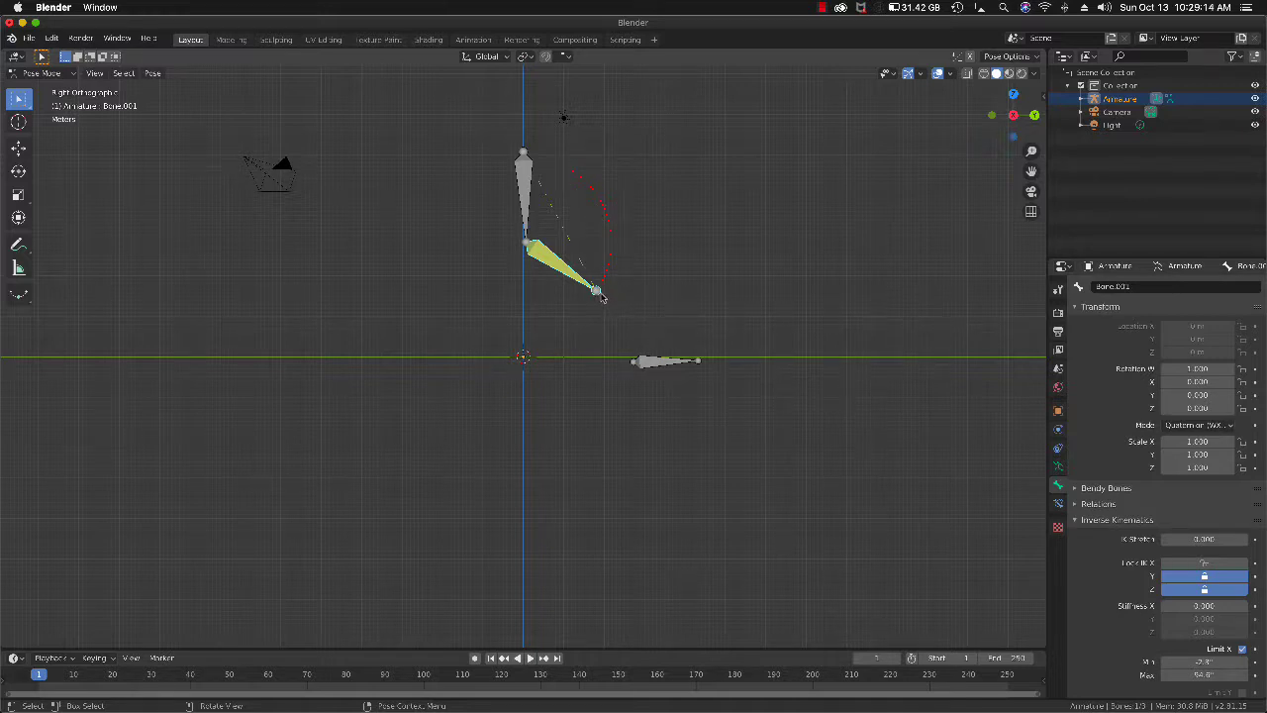
pyautogui.click(644, 362)
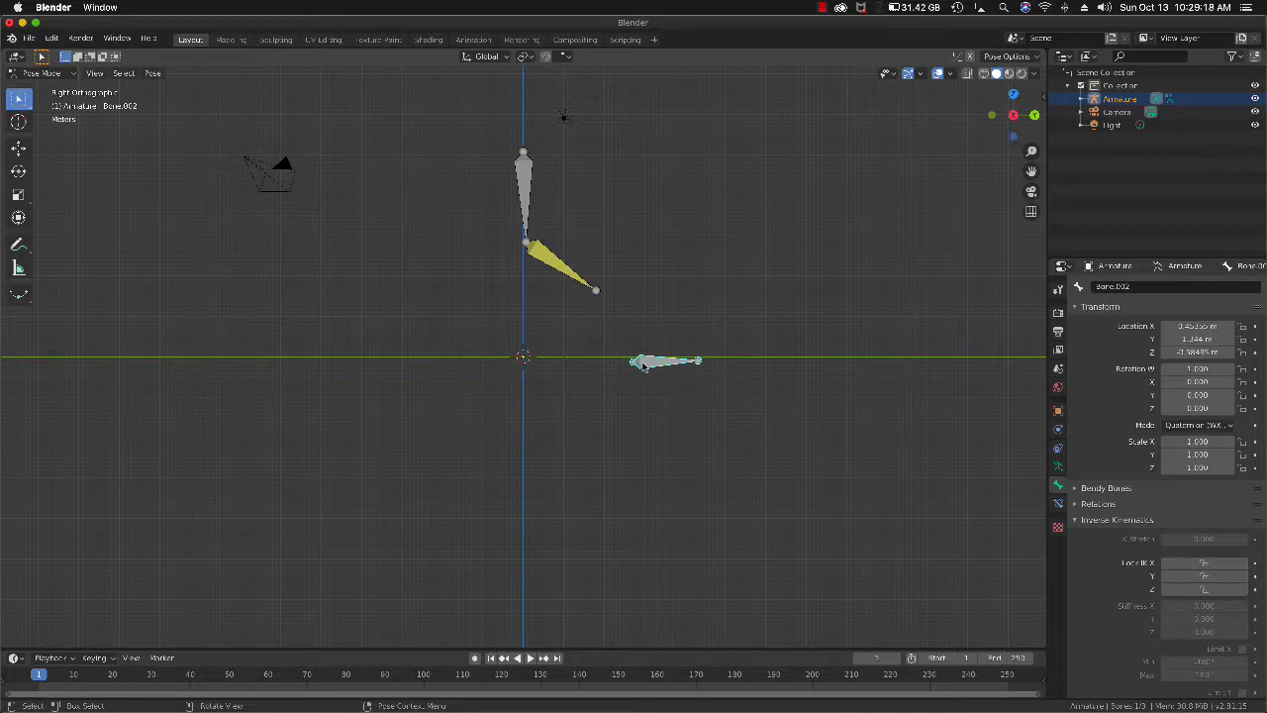
pyautogui.press('g')
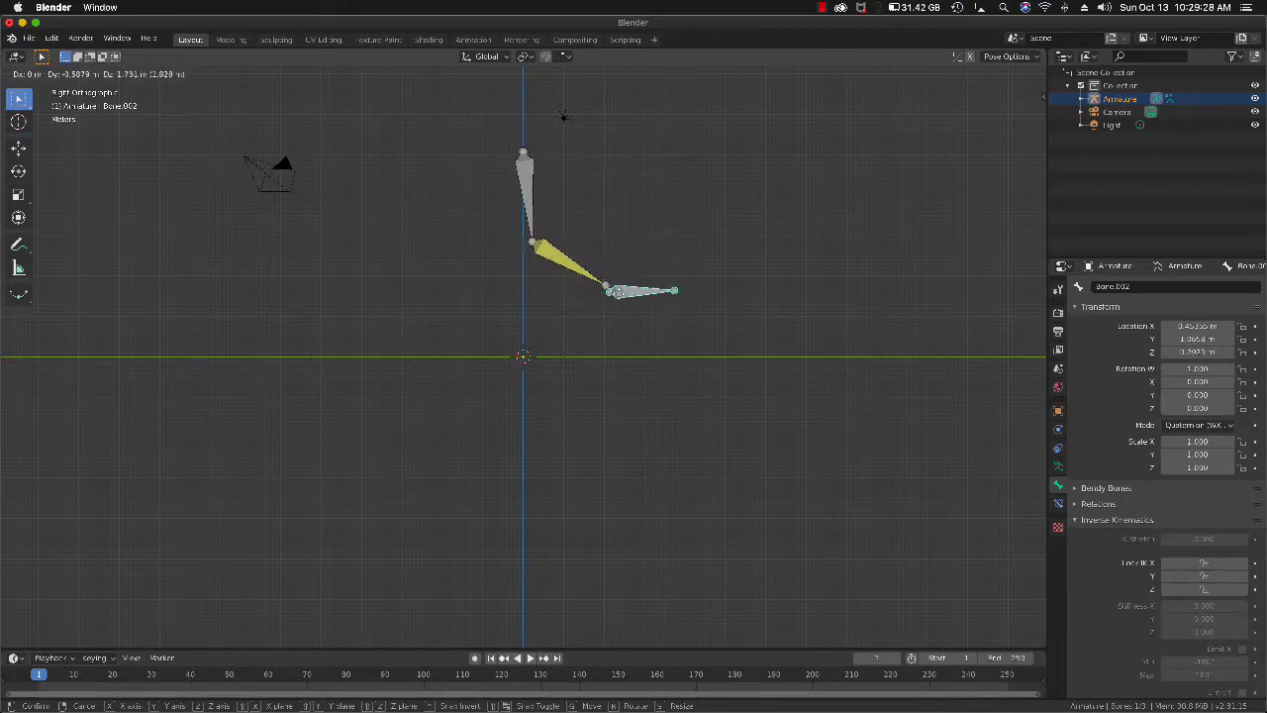
pyautogui.click(633, 294)
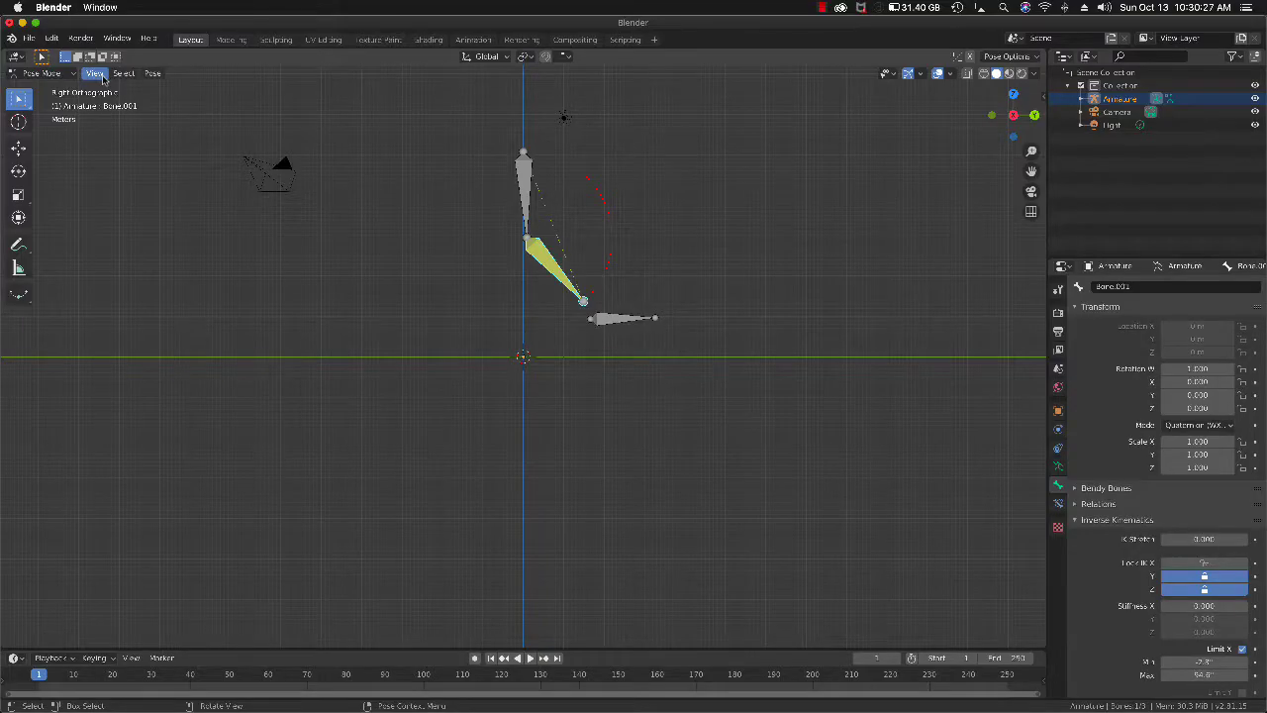